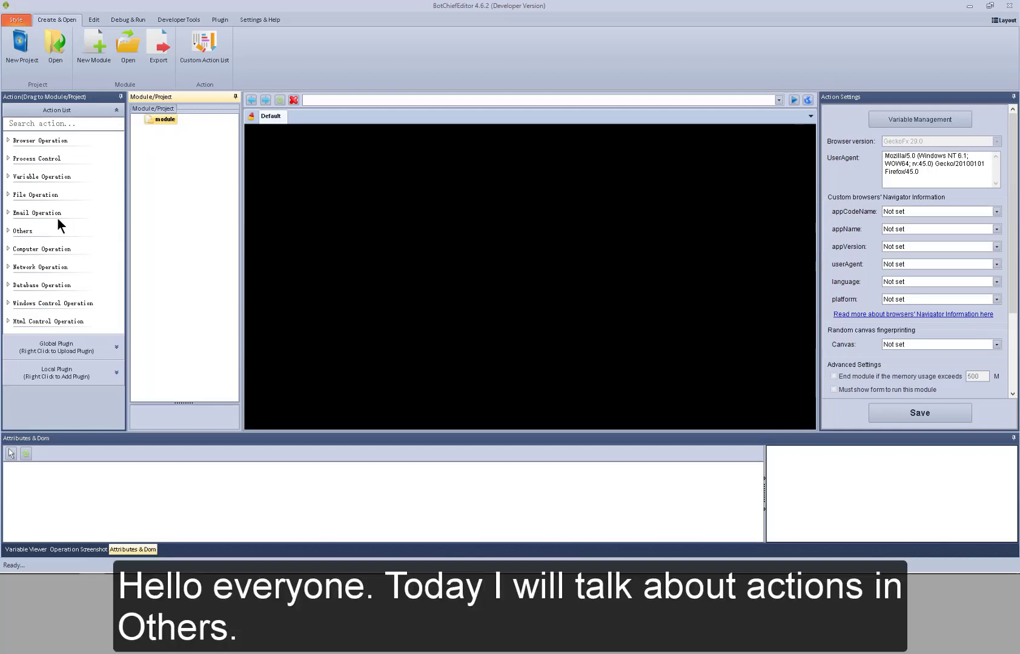
Expand the Others action group and add a Code Block action as step 1 of the module
left_click(9, 233)
scroll(83, 268, "down", 3)
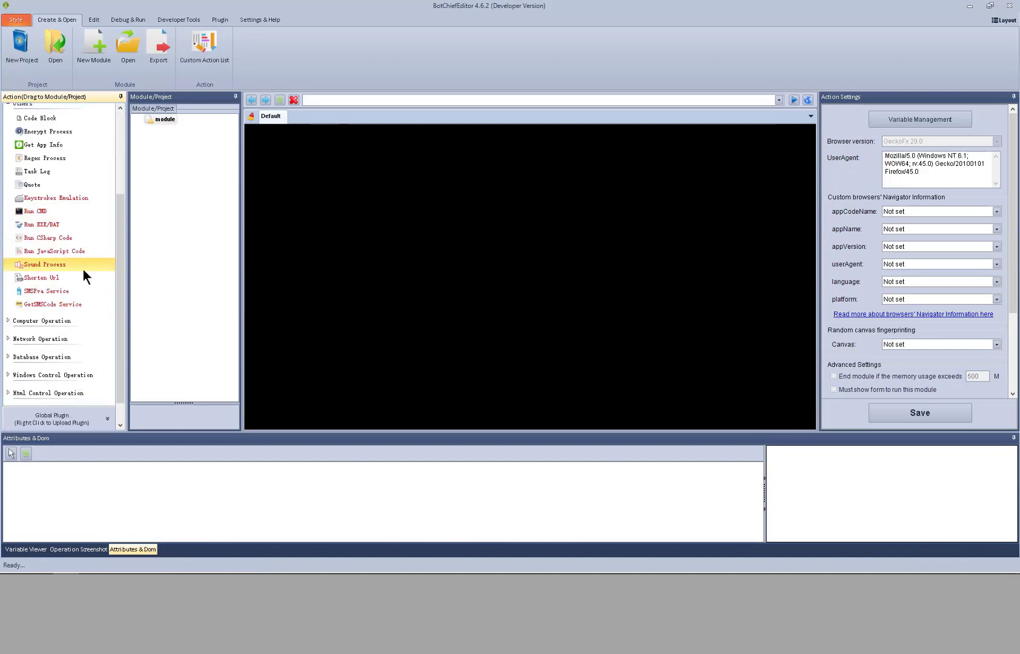
scroll(82, 273, "up", 3)
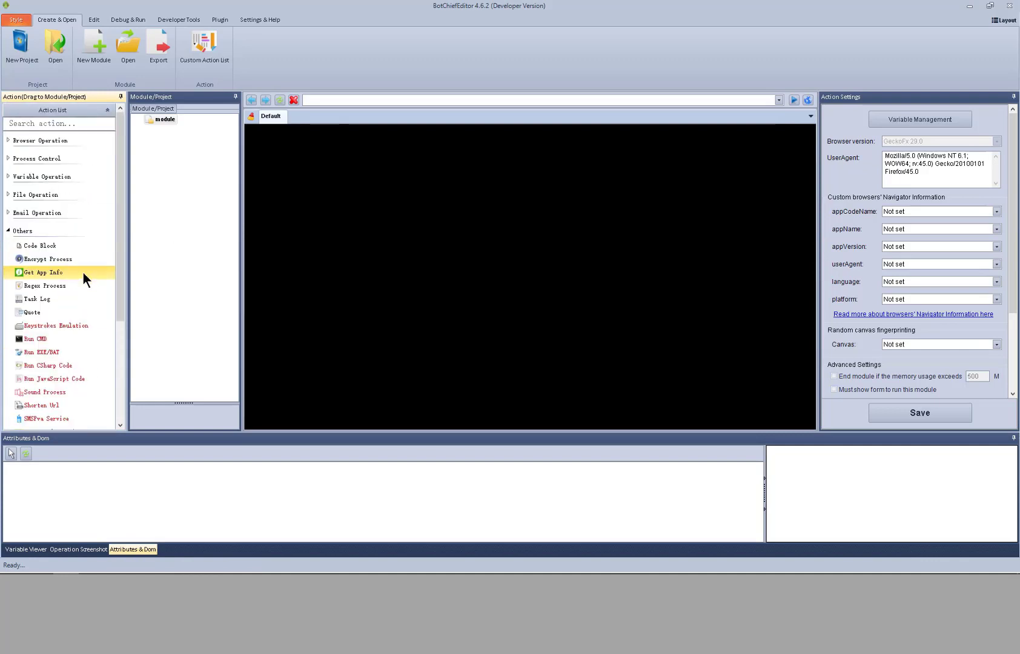
right_click(167, 117)
mouse_move(179, 123)
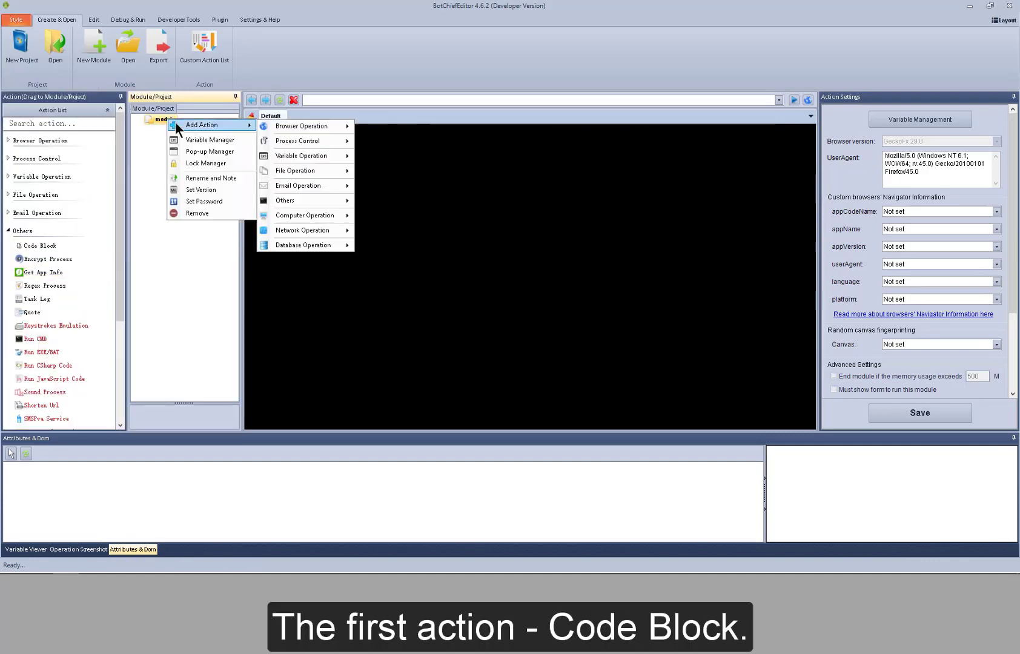
mouse_move(295, 201)
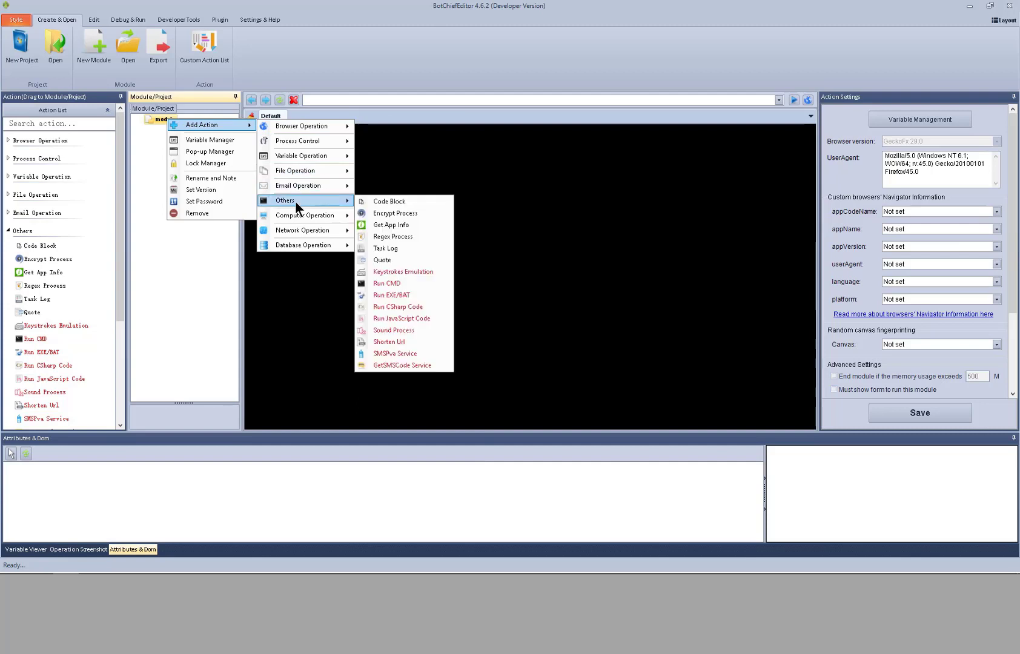
left_click(396, 204)
left_click(179, 130)
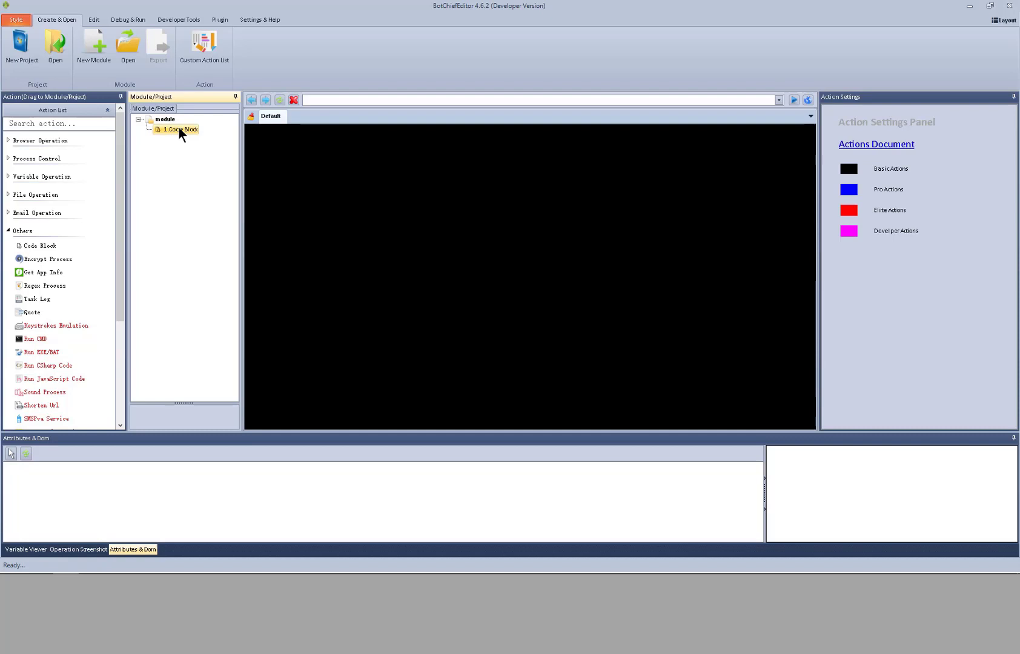
Add an Encrypt Process action from Others to the module and select it
right_click(164, 119)
mouse_move(182, 123)
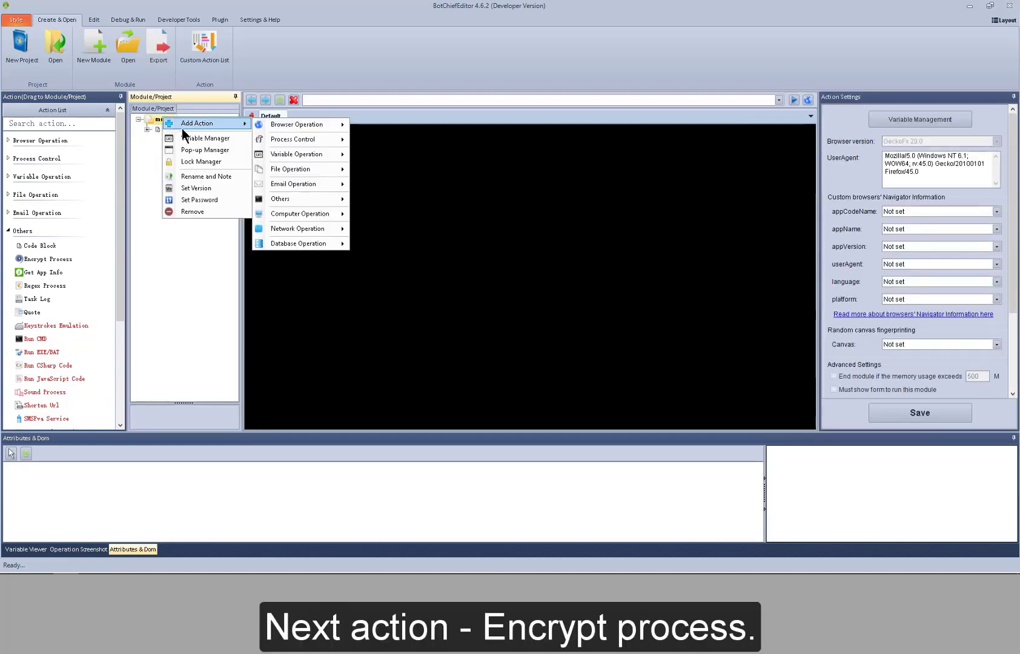
mouse_move(305, 199)
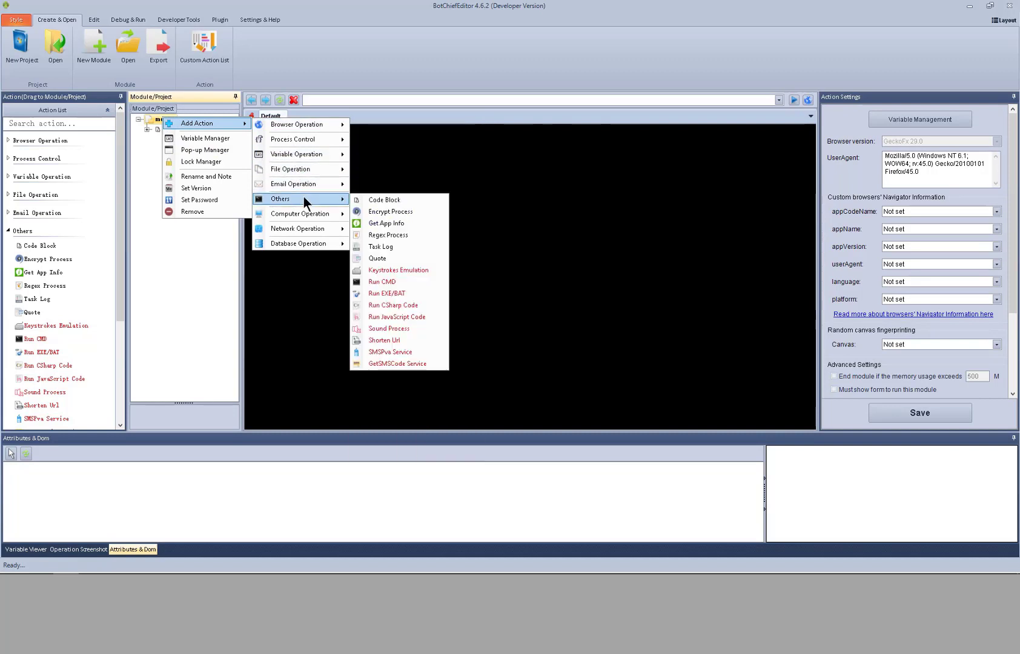
left_click(372, 212)
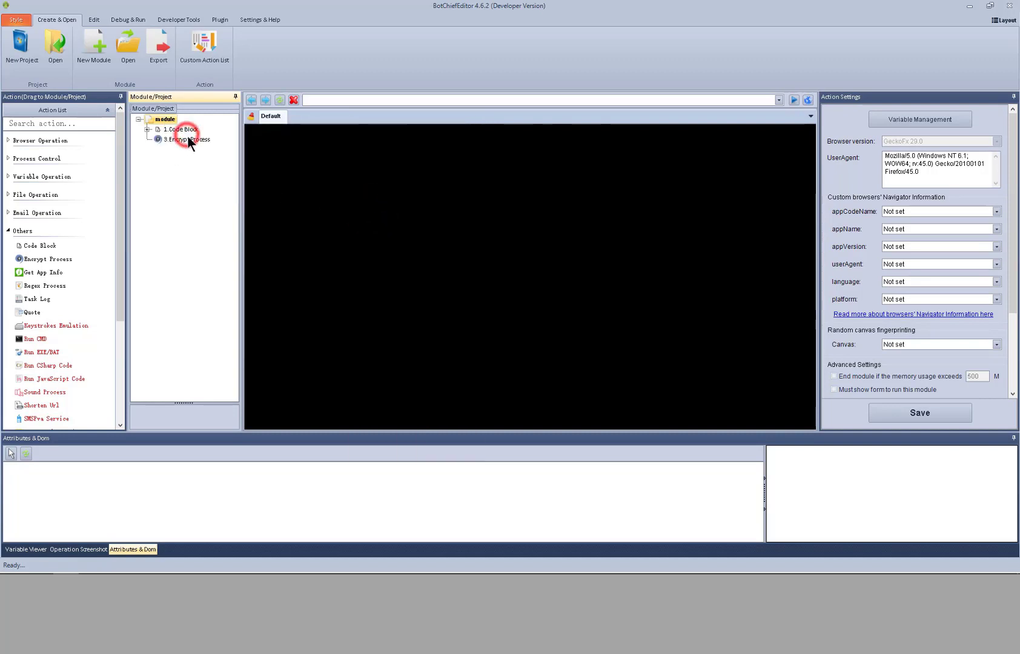
left_click(188, 138)
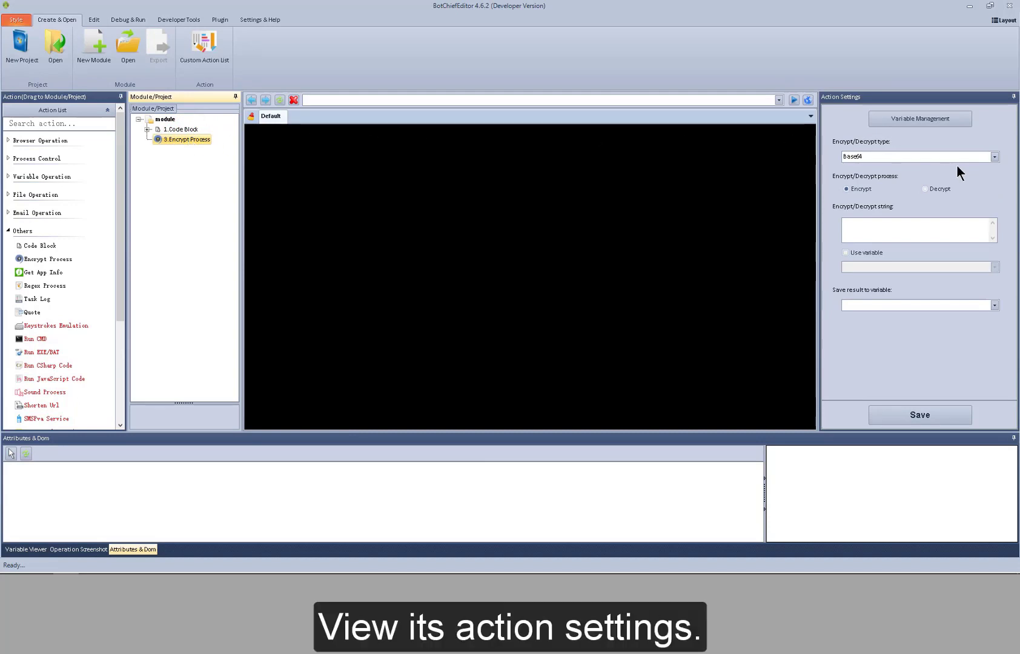
Keep Base64 encryption with direct text input, saving the result to My string
left_click(995, 157)
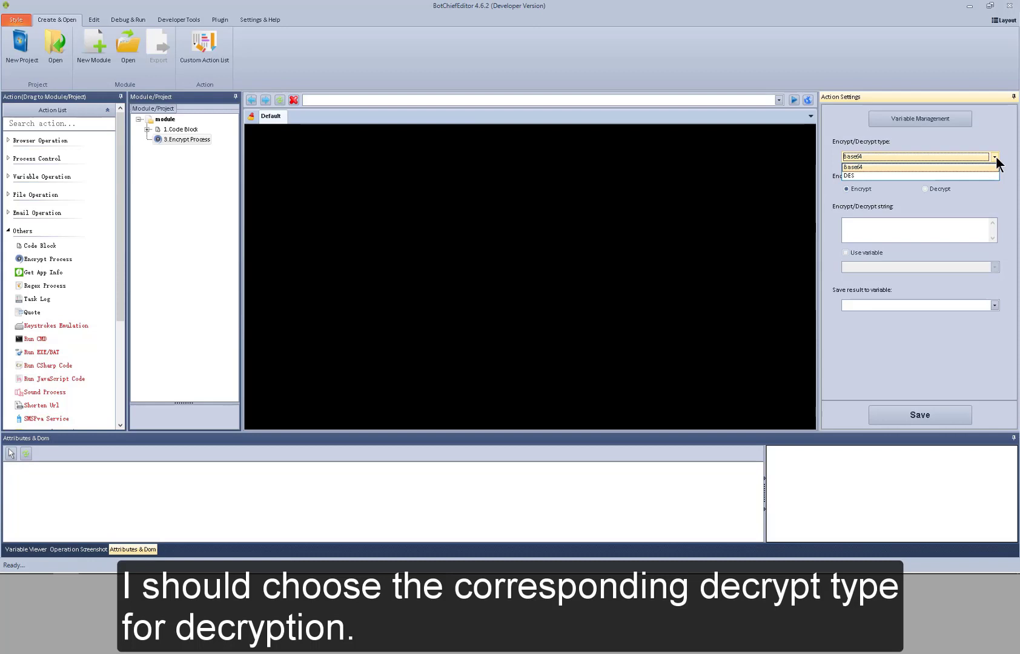
left_click(997, 156)
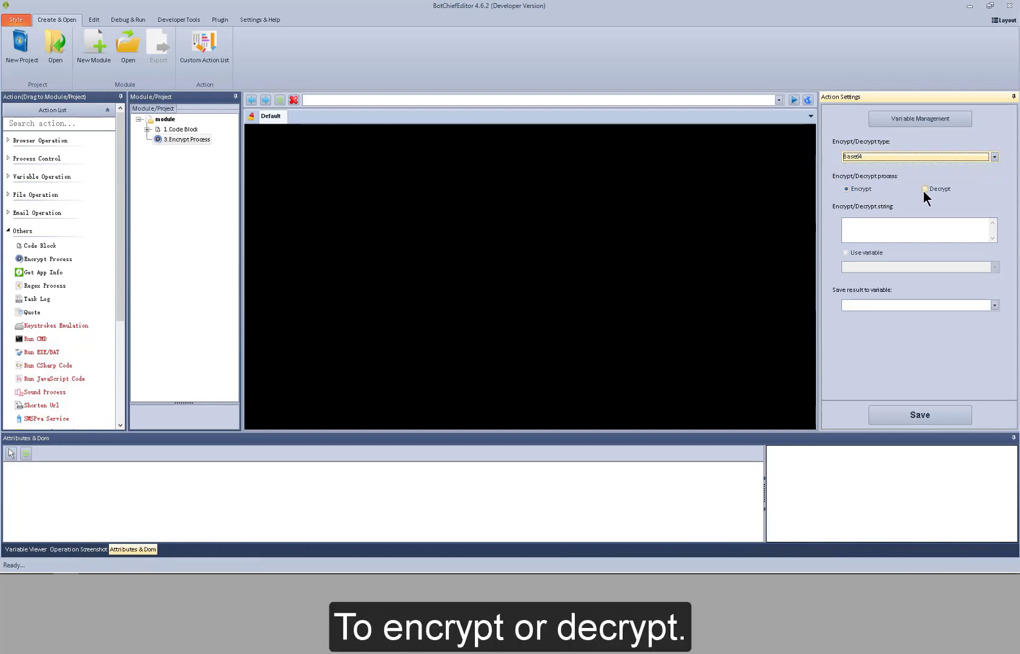
left_click(920, 227)
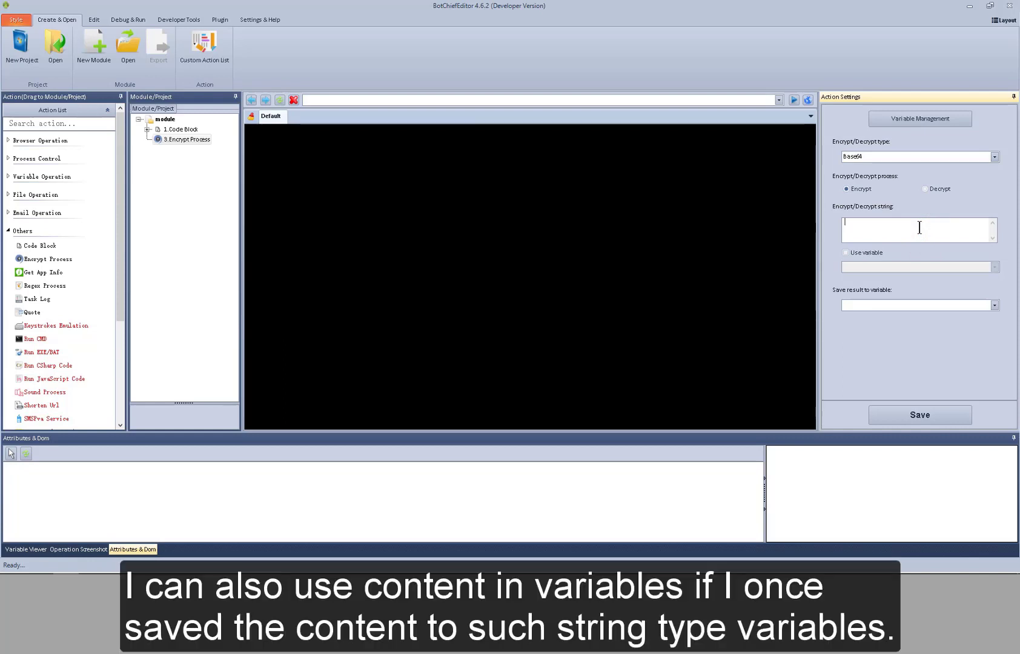
left_click(876, 254)
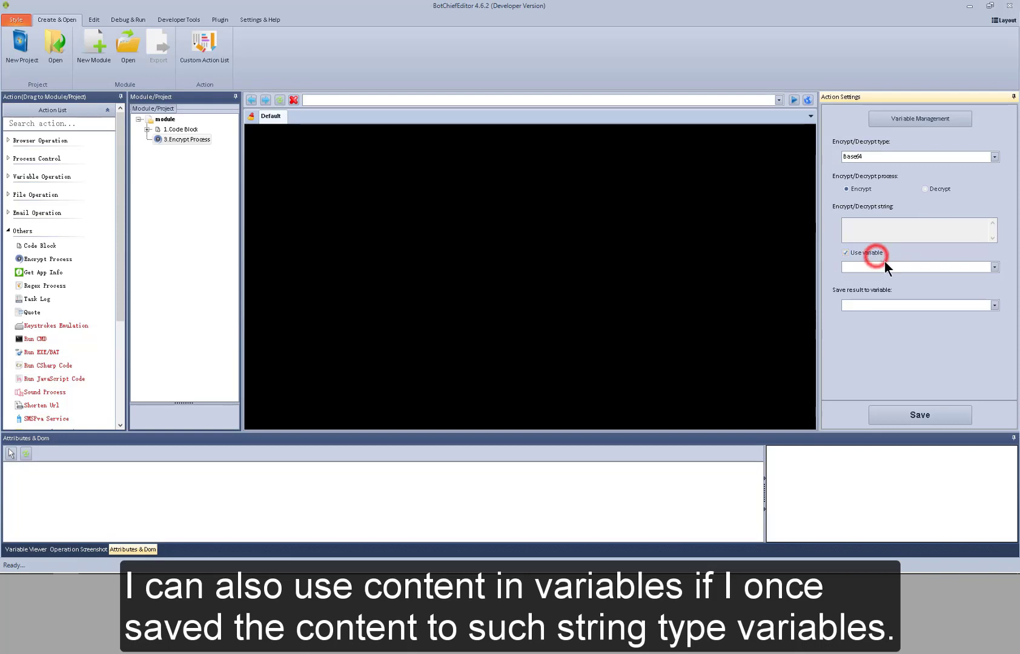
left_click(885, 266)
left_click(885, 266)
left_click(867, 254)
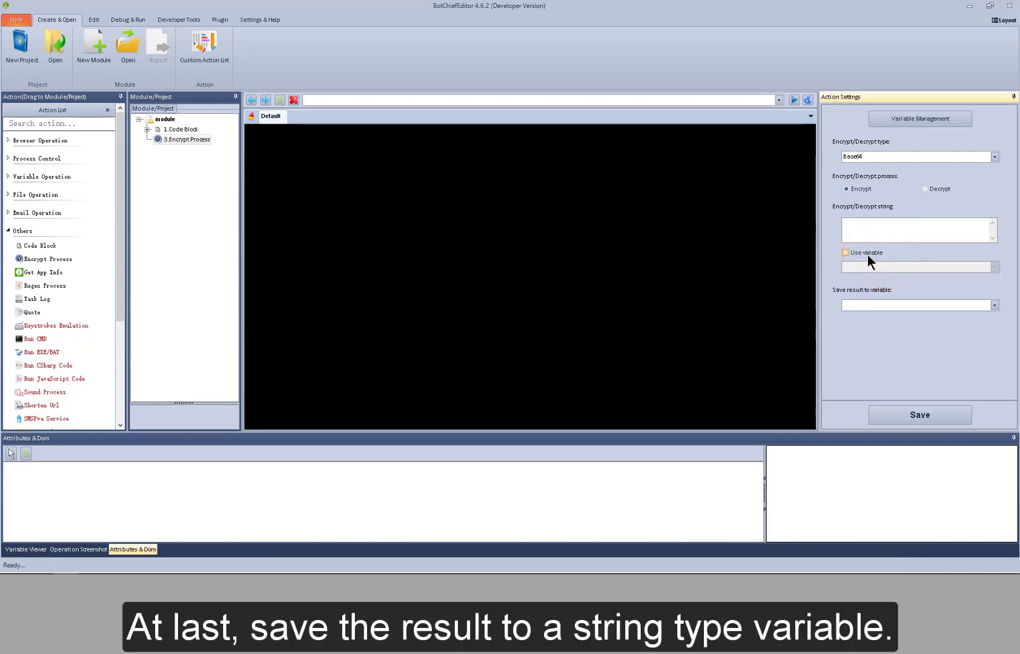
left_click(892, 305)
left_click(894, 318)
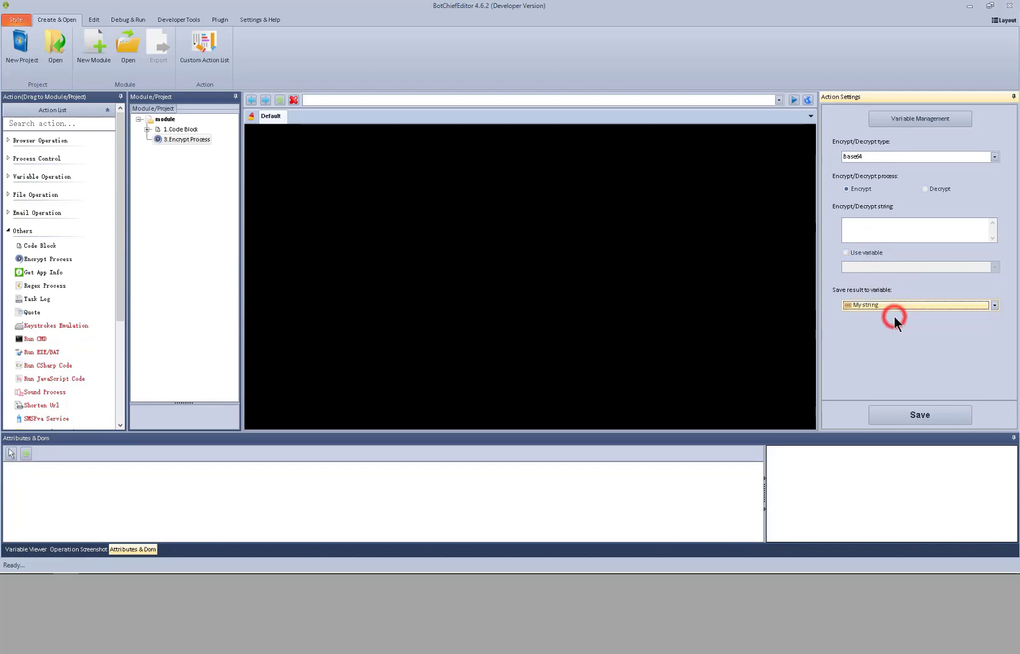
left_click(895, 232)
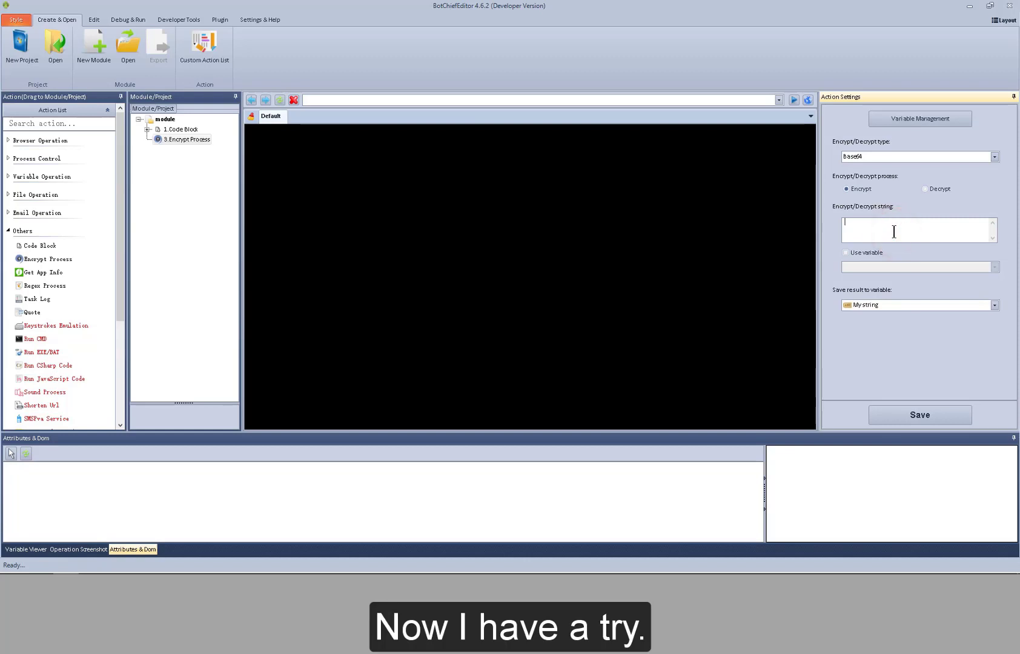
Encrypt 'this is my test', test-run it, and copy My string's encrypted value from Variable Viewer
type("this is my test")
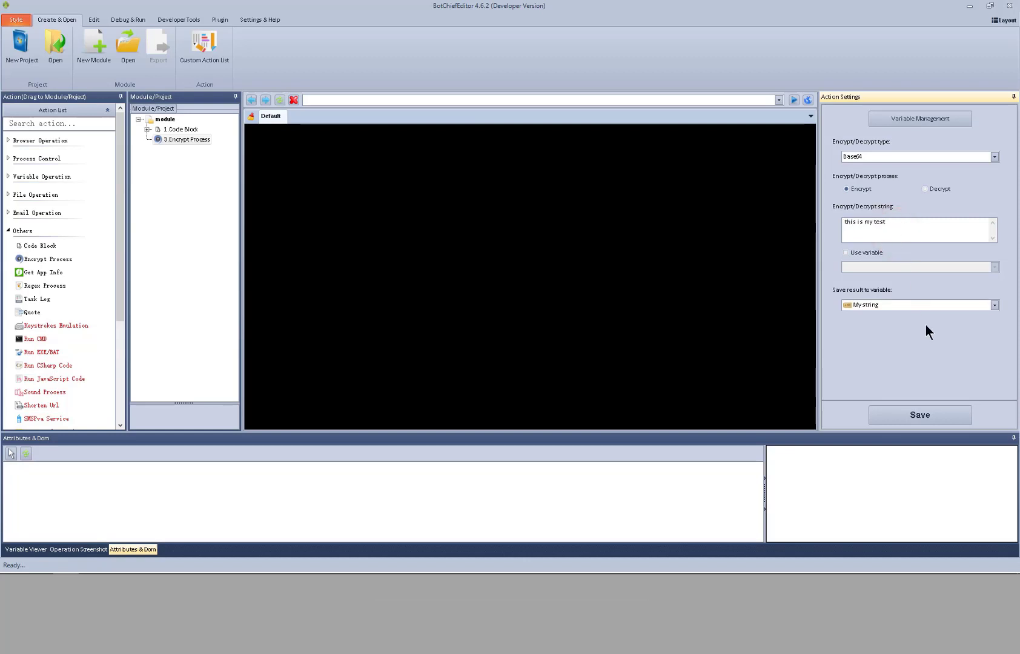
left_click(925, 415)
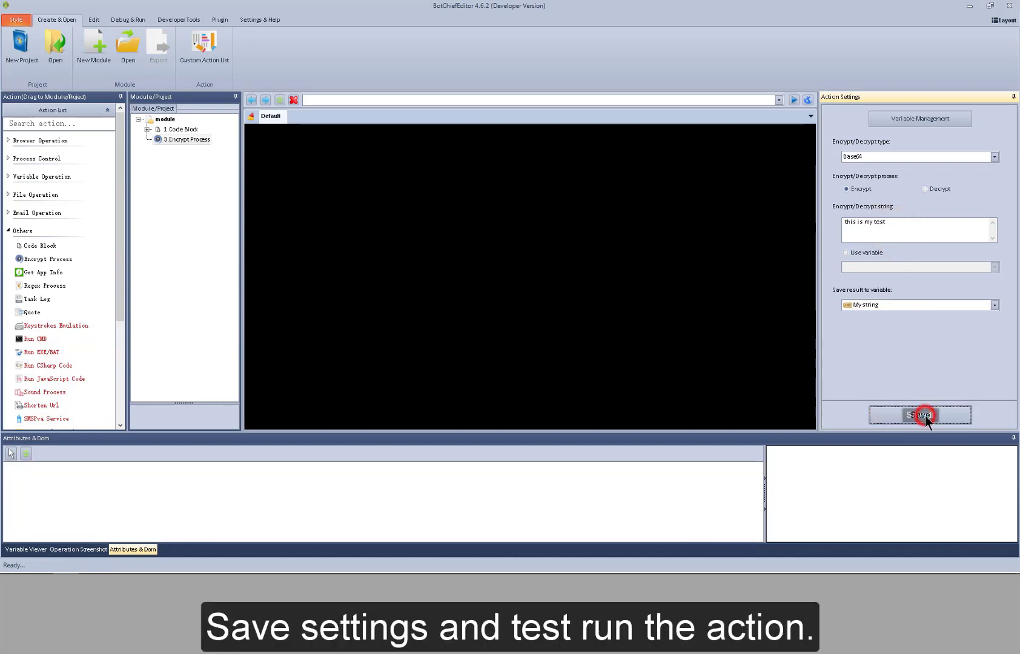
double_click(177, 140)
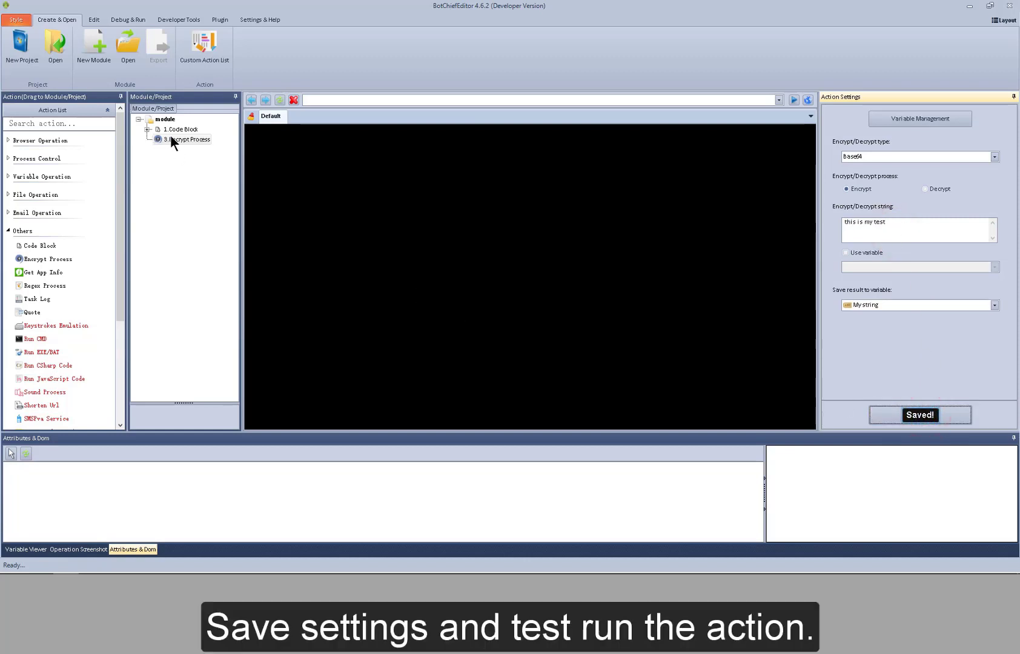
left_click(28, 548)
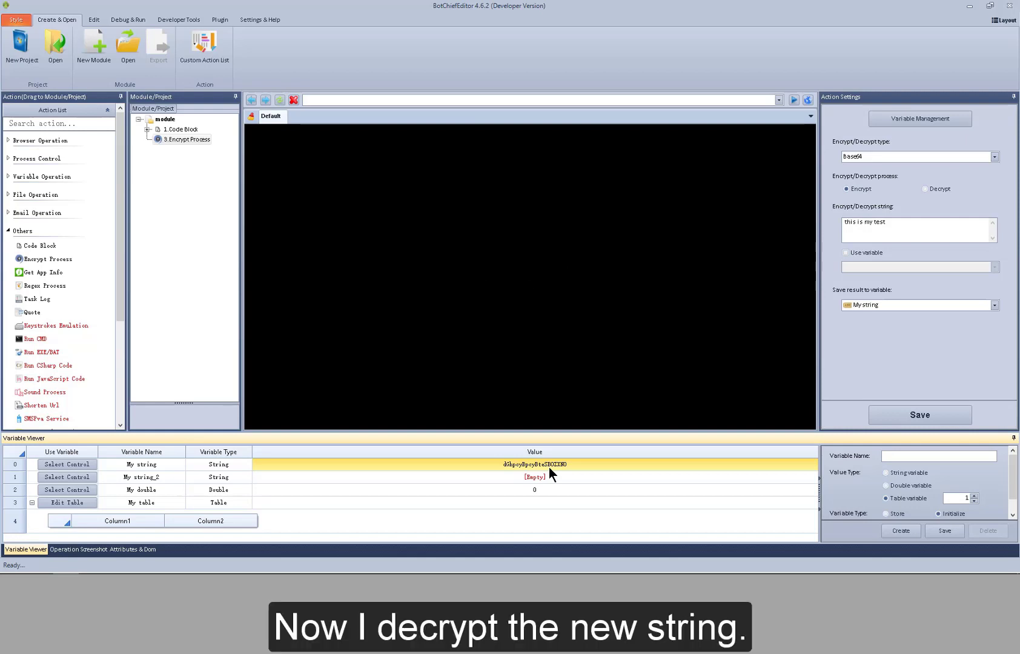
left_click(549, 464)
left_click(549, 465)
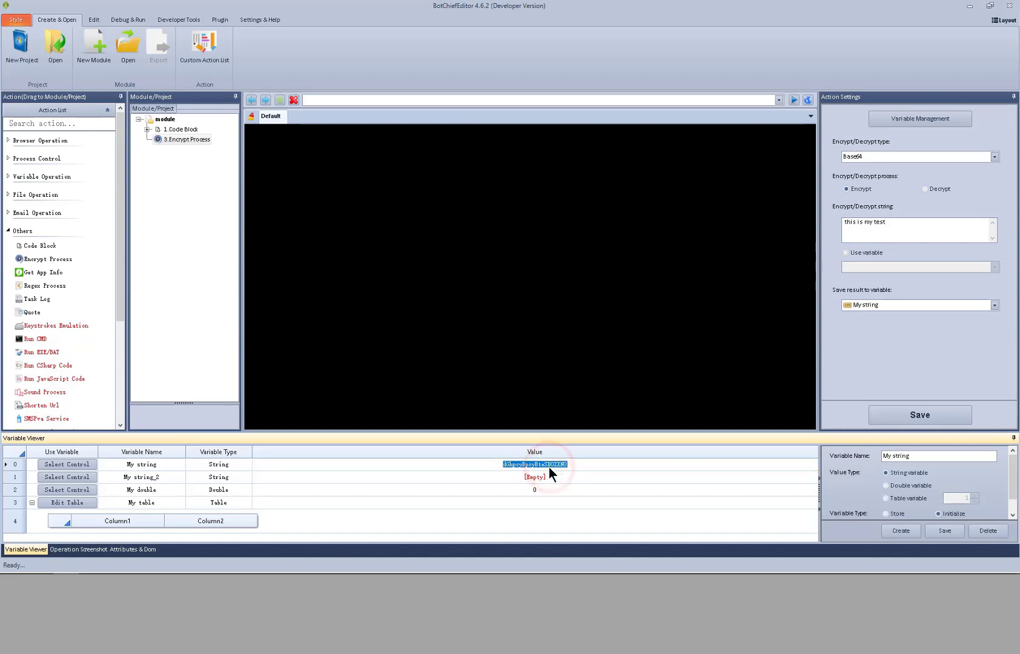
key("ctrl+c")
Paste the encrypted text as input, switch to Decrypt into My string_2, save, and test-run
left_click_drag(933, 224, 848, 225)
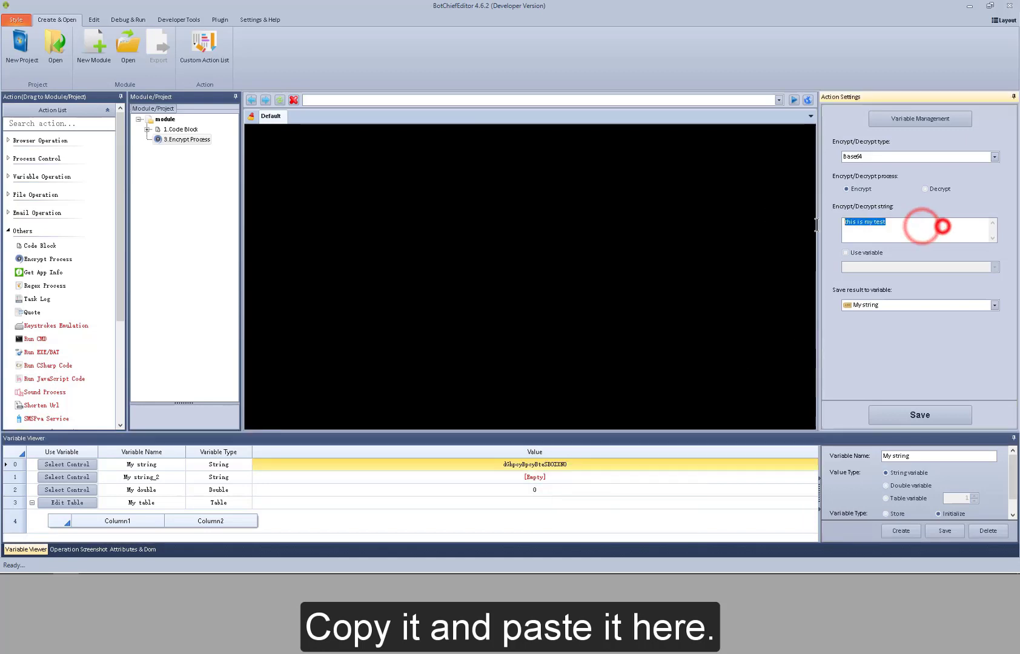
right_click(862, 224)
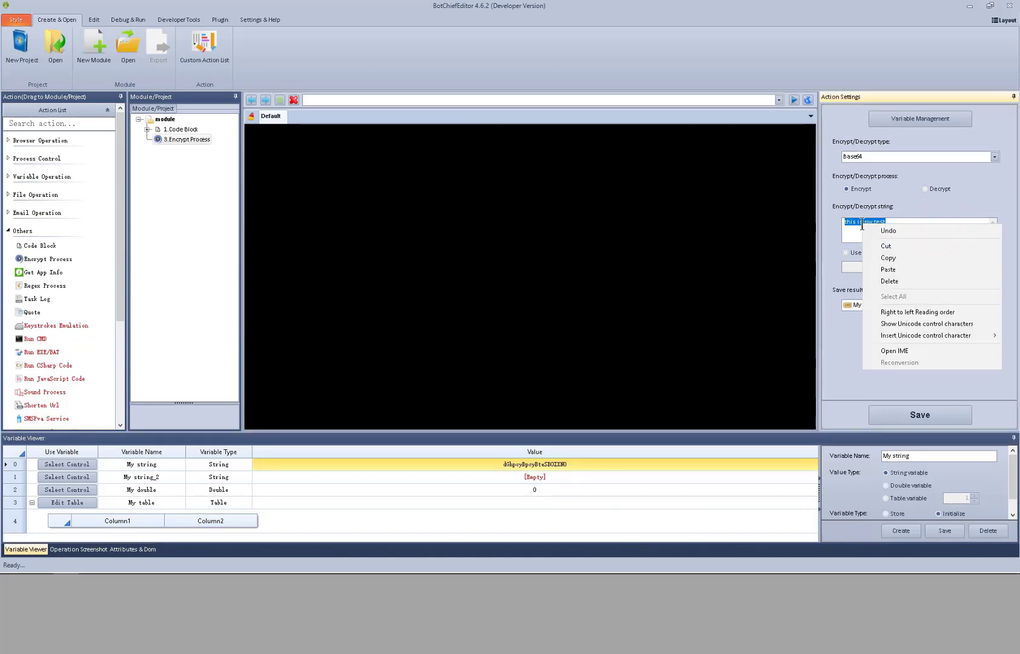
left_click(906, 270)
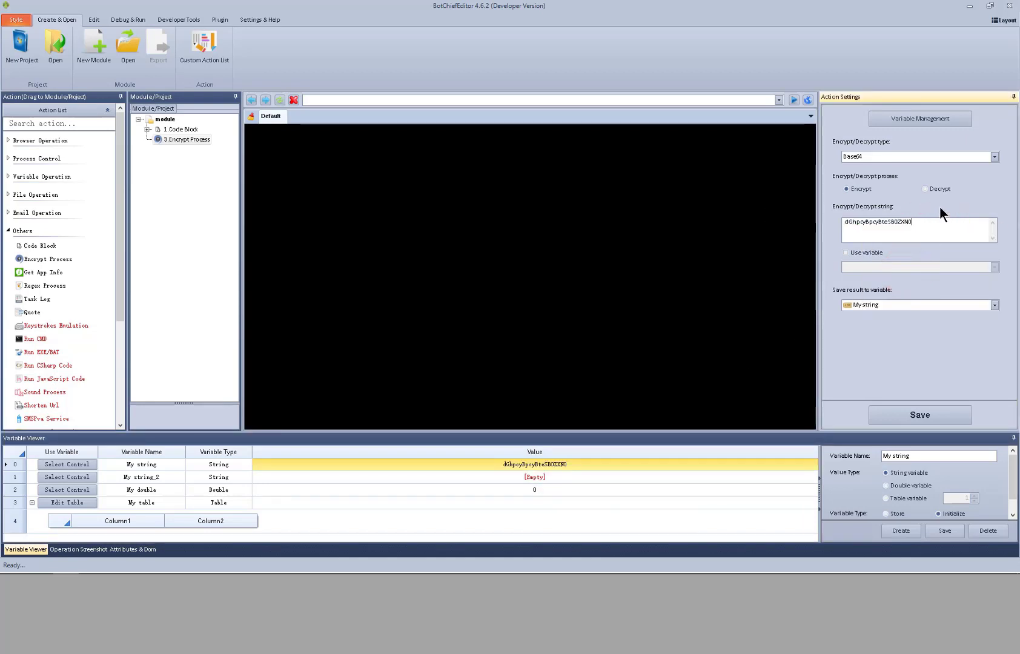
left_click(926, 189)
left_click(950, 307)
left_click(950, 321)
left_click(936, 412)
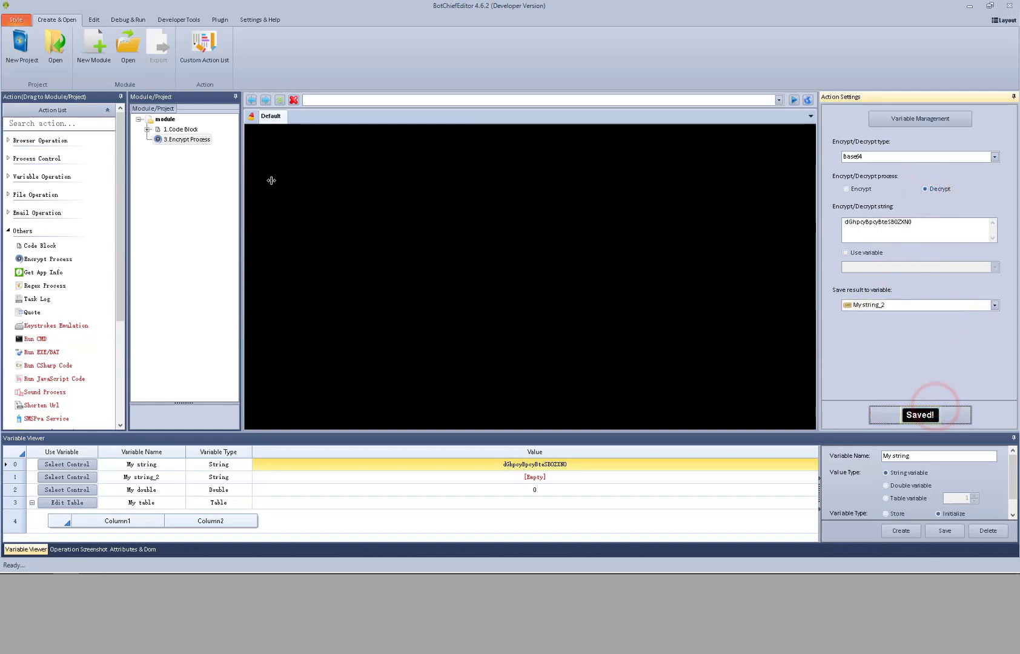
right_click(192, 139)
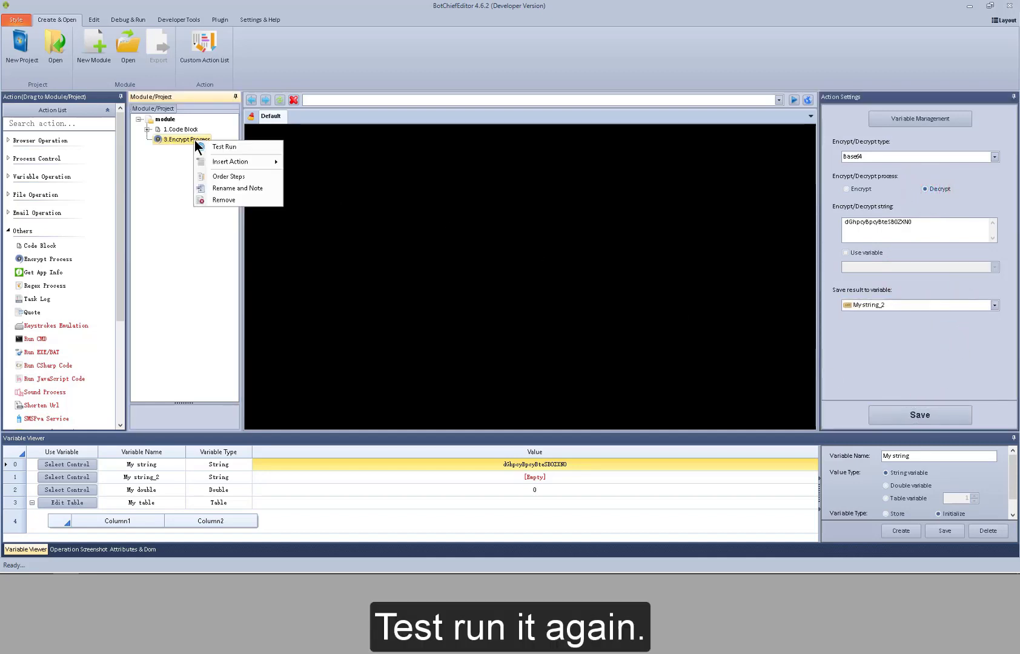
left_click(207, 147)
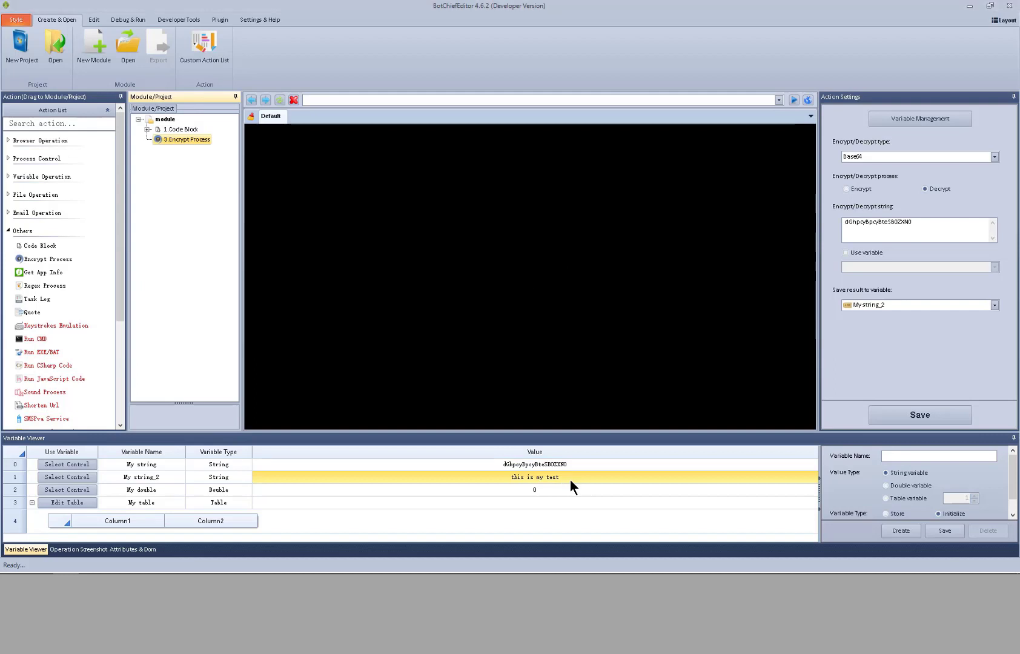
Add a Get App Info action from Others to the module and select it
left_click(160, 120)
right_click(161, 123)
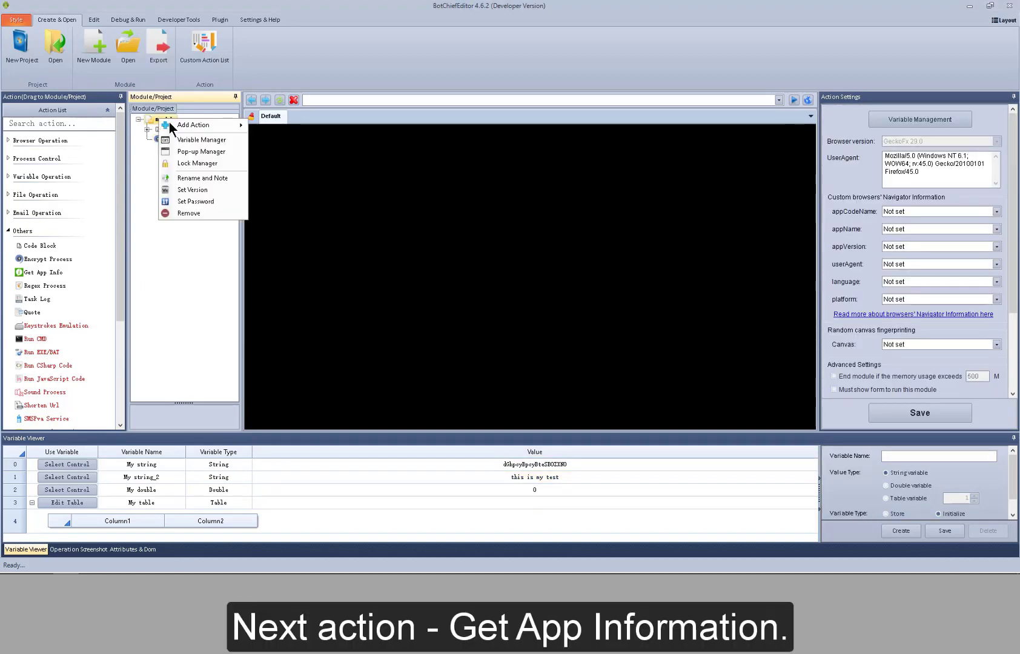
mouse_move(166, 125)
mouse_move(312, 202)
left_click(382, 225)
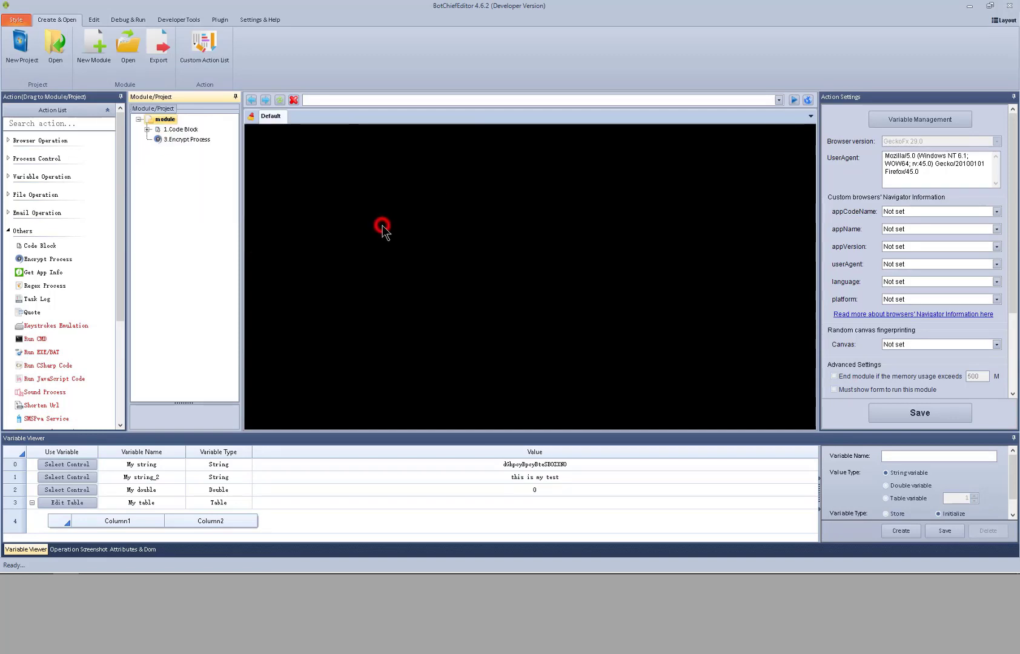
left_click(193, 149)
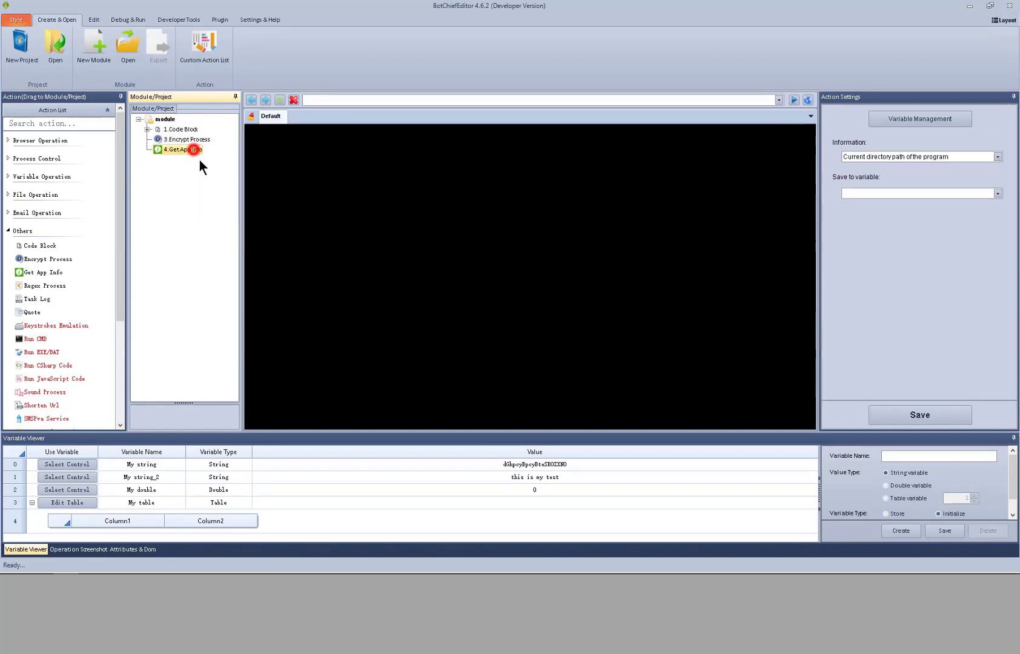
Set Information to the current directory path, store it in My string, and save
left_click(998, 157)
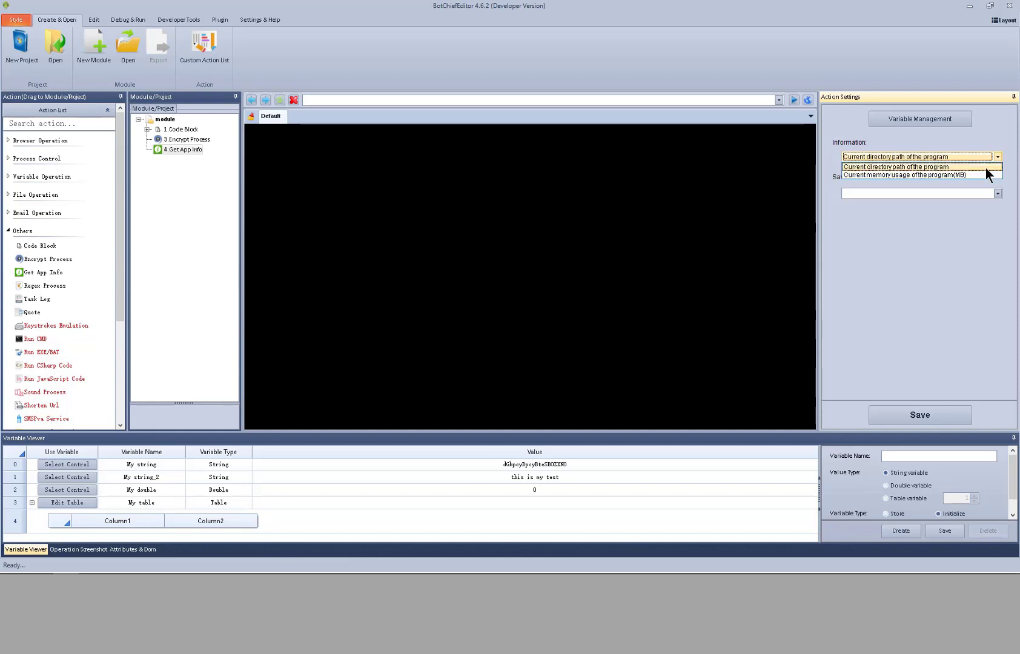
left_click(986, 168)
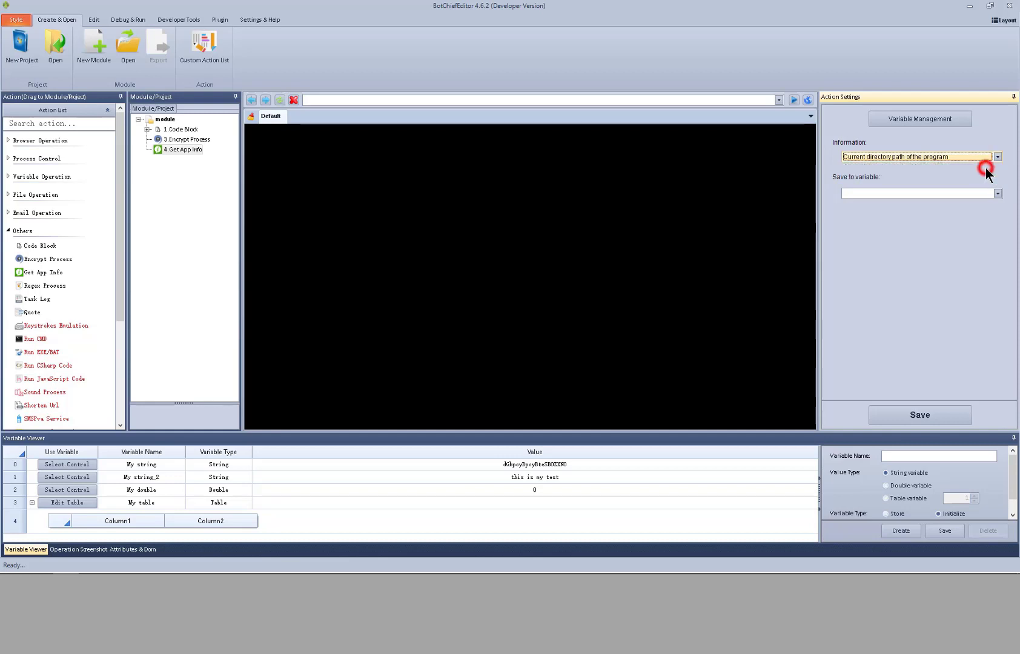
left_click(1001, 195)
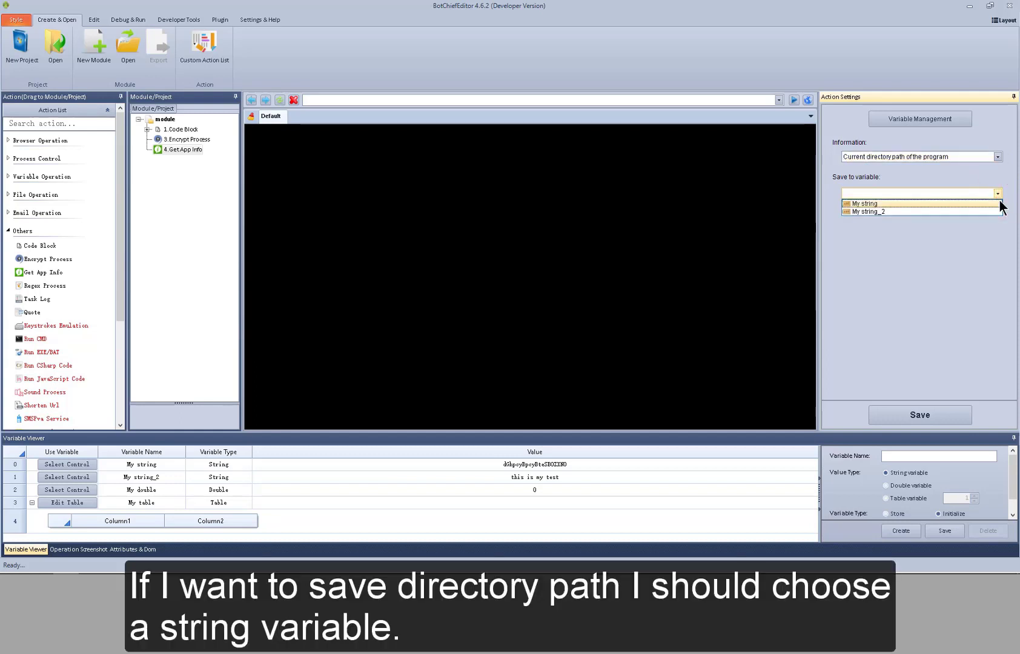
left_click(997, 204)
left_click(998, 157)
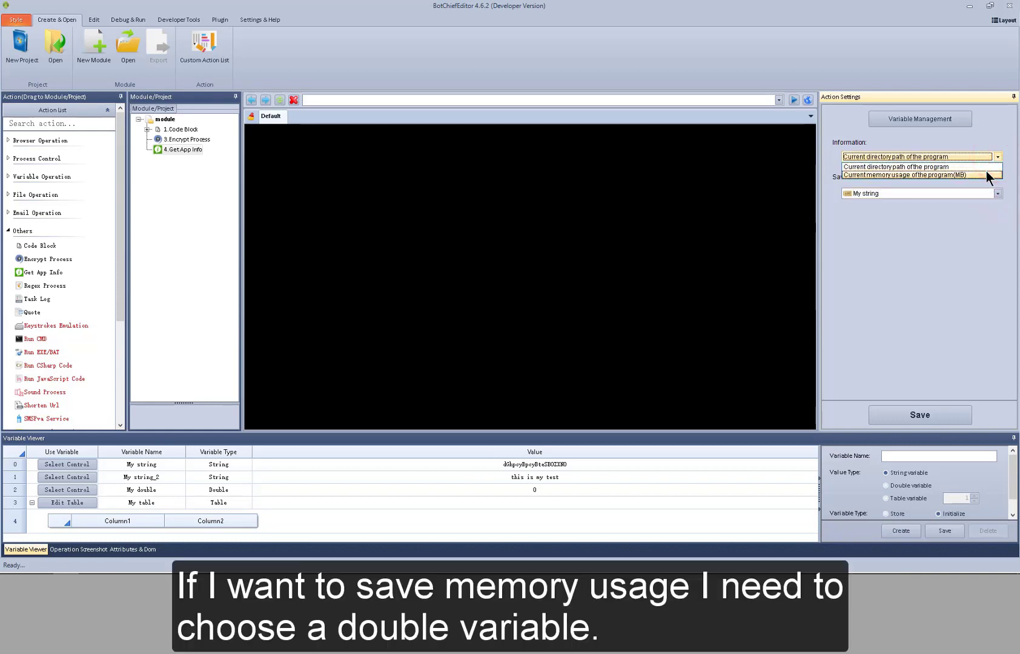
left_click(989, 175)
left_click(991, 194)
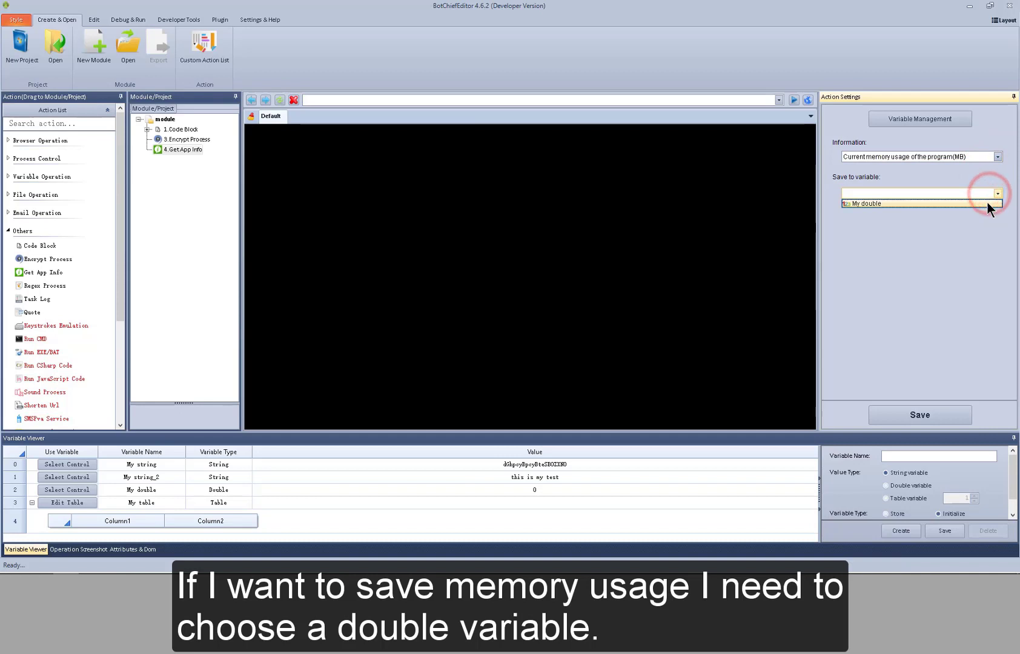
left_click(988, 203)
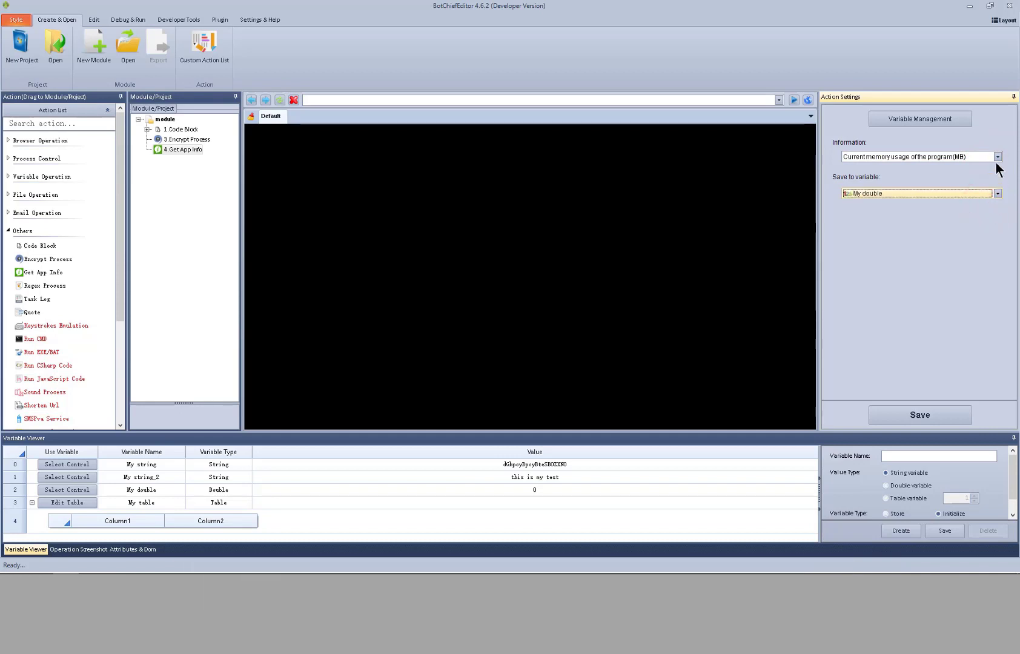
left_click(997, 158)
left_click(990, 165)
left_click(994, 194)
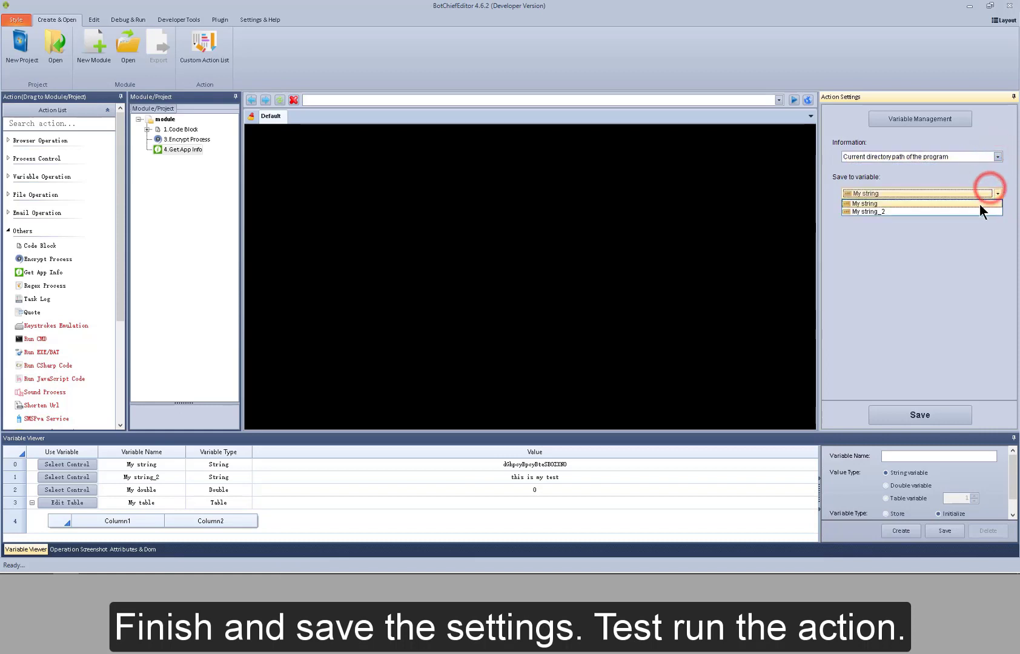
left_click(980, 203)
left_click(955, 414)
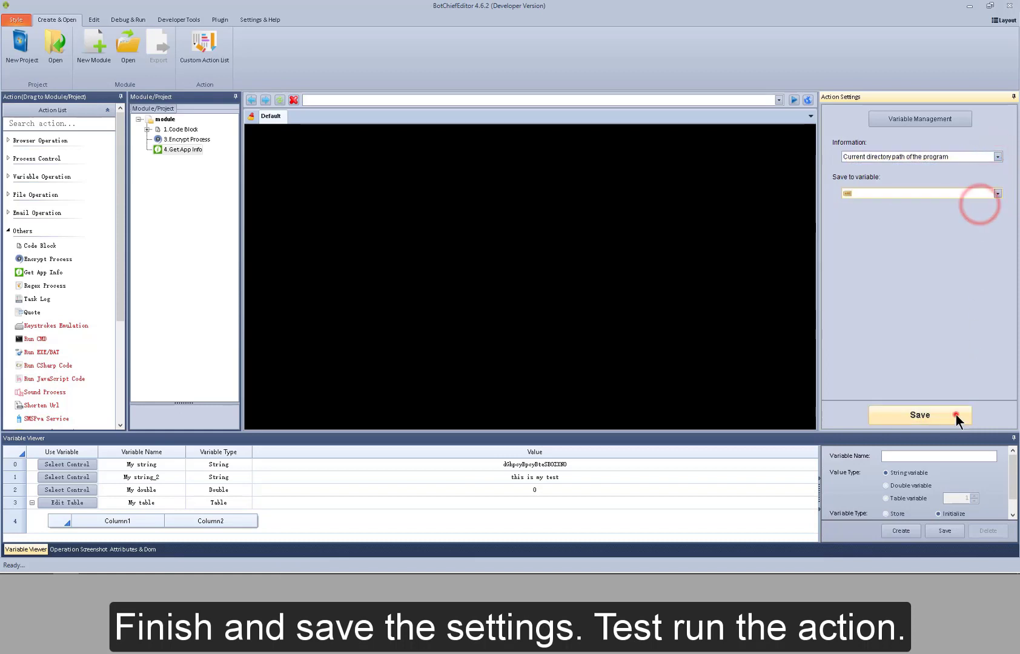
Test-run Get App Info, switch it to memory usage (MB) in My double, save, and re-run
right_click(182, 149)
left_click(186, 153)
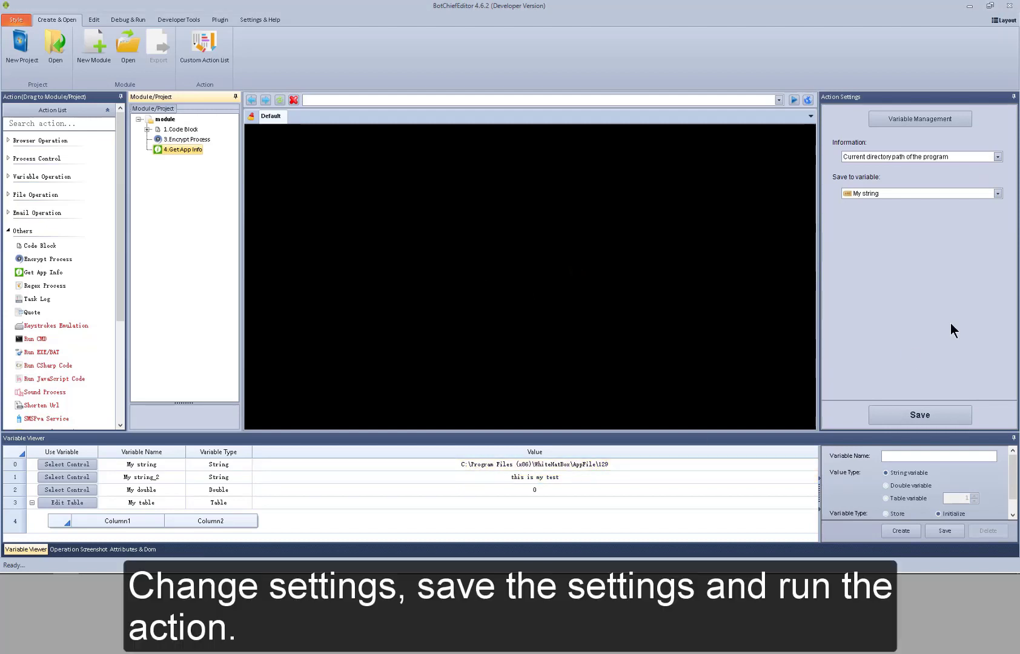
left_click(998, 157)
left_click(995, 175)
left_click(997, 194)
left_click(992, 202)
left_click(949, 411)
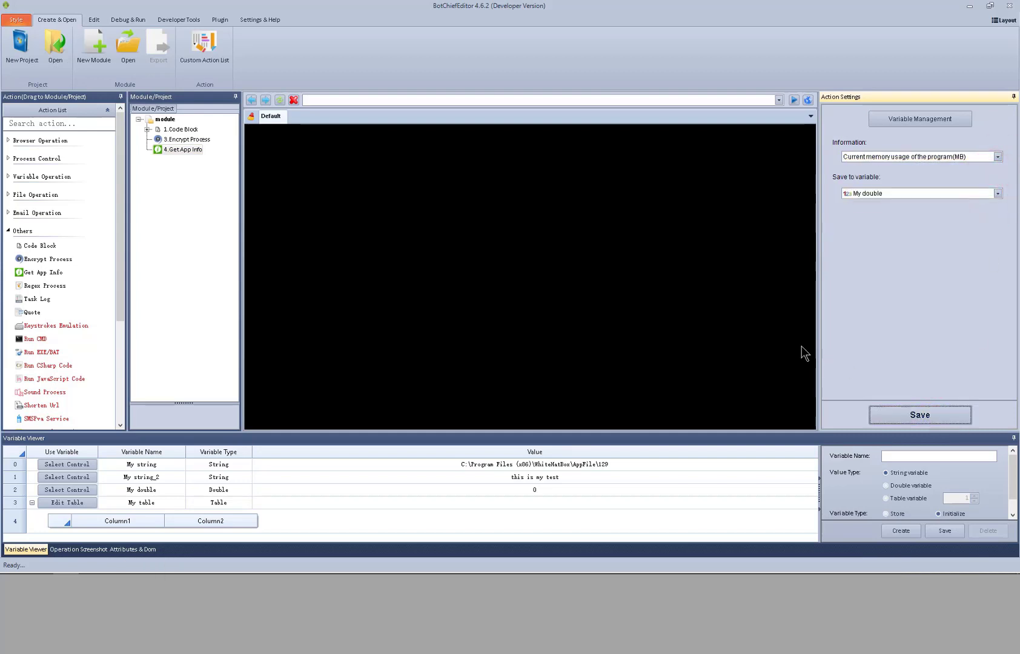
right_click(172, 150)
left_click(183, 156)
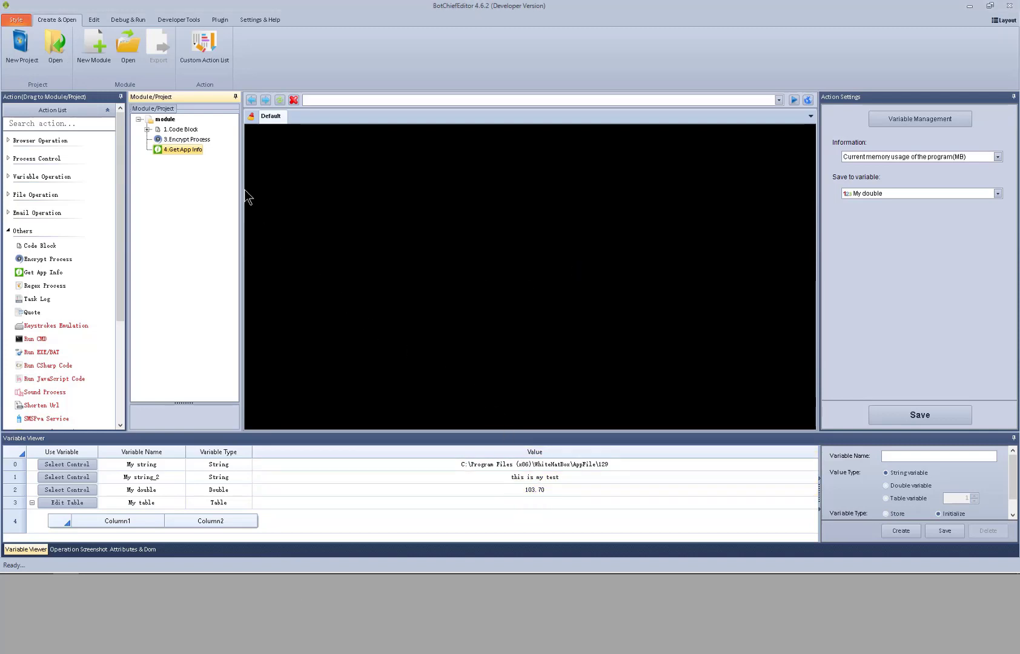
Add a Regex Process action from Others to the module and select it
right_click(167, 120)
mouse_move(184, 130)
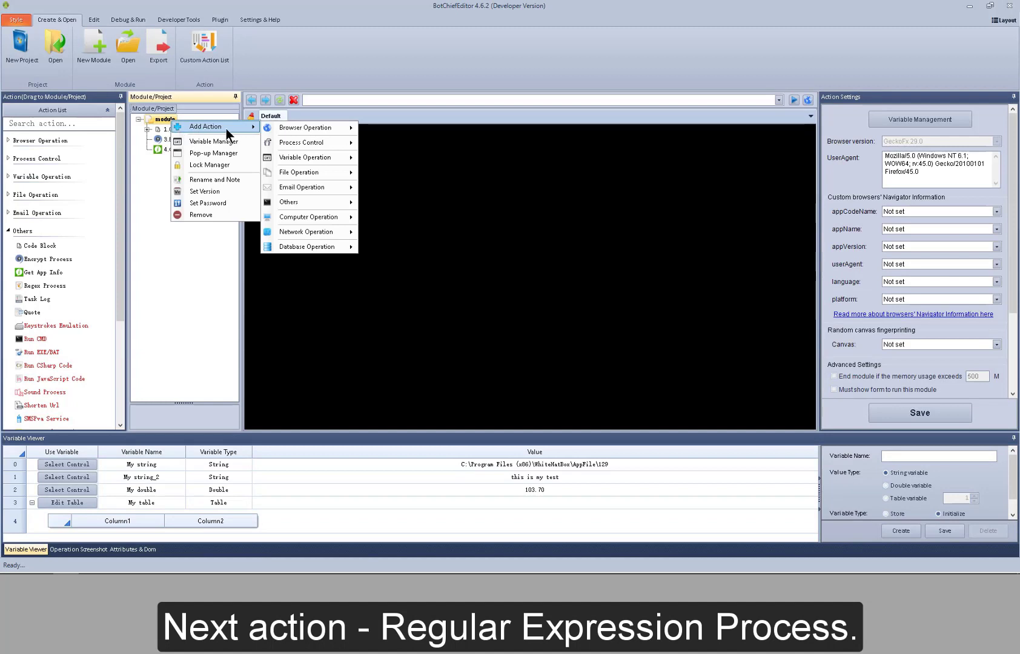
mouse_move(303, 202)
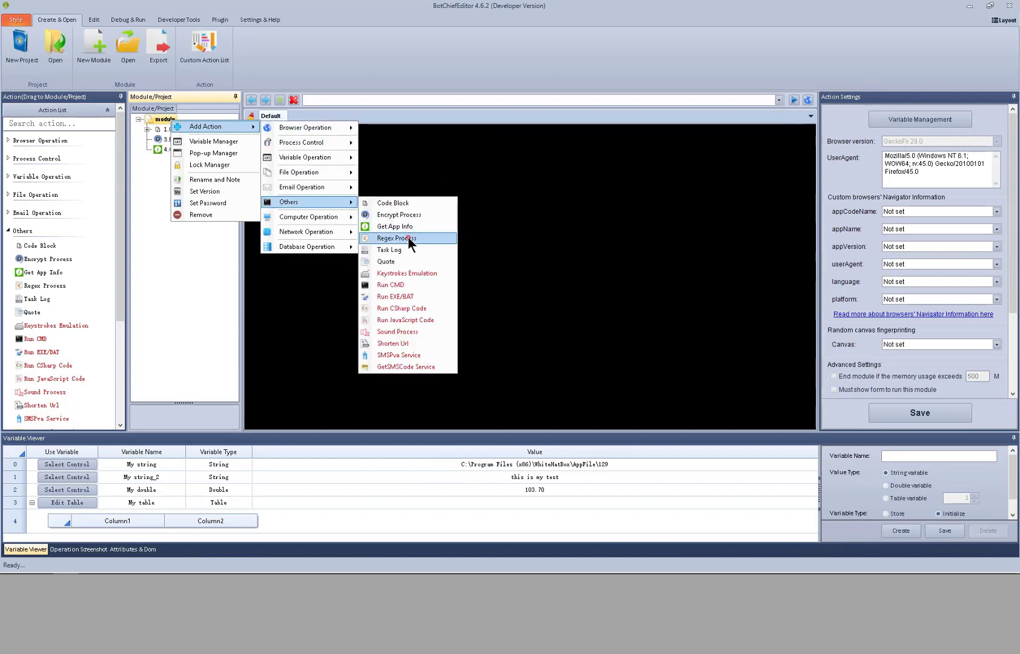
left_click(409, 237)
left_click(192, 160)
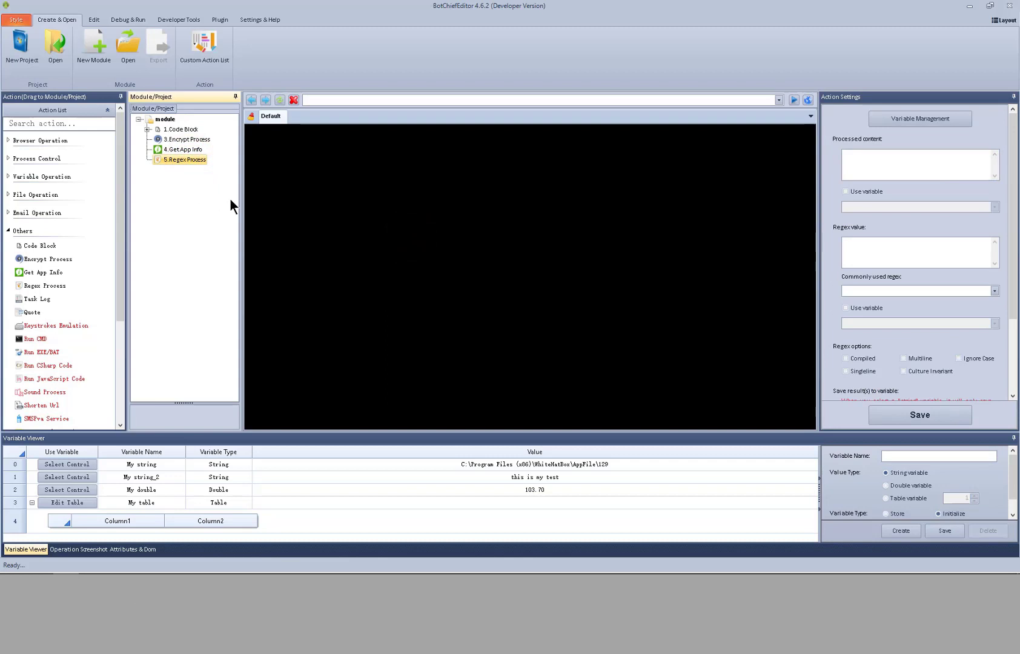
Fill the regular expression with the built-in URL pattern from Commonly used regex
left_click(872, 170)
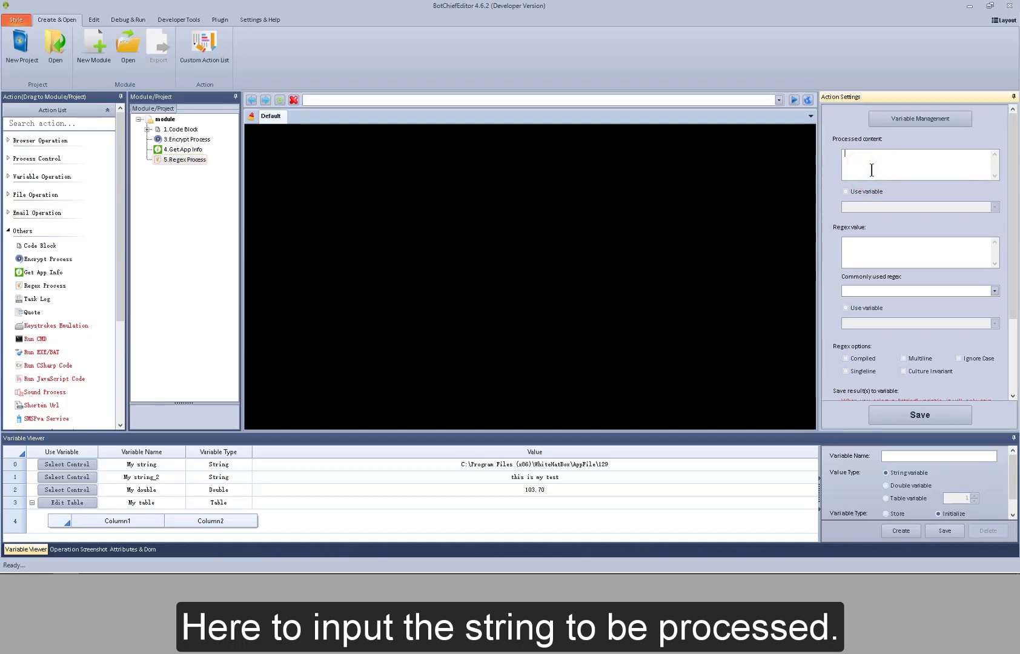
left_click(880, 254)
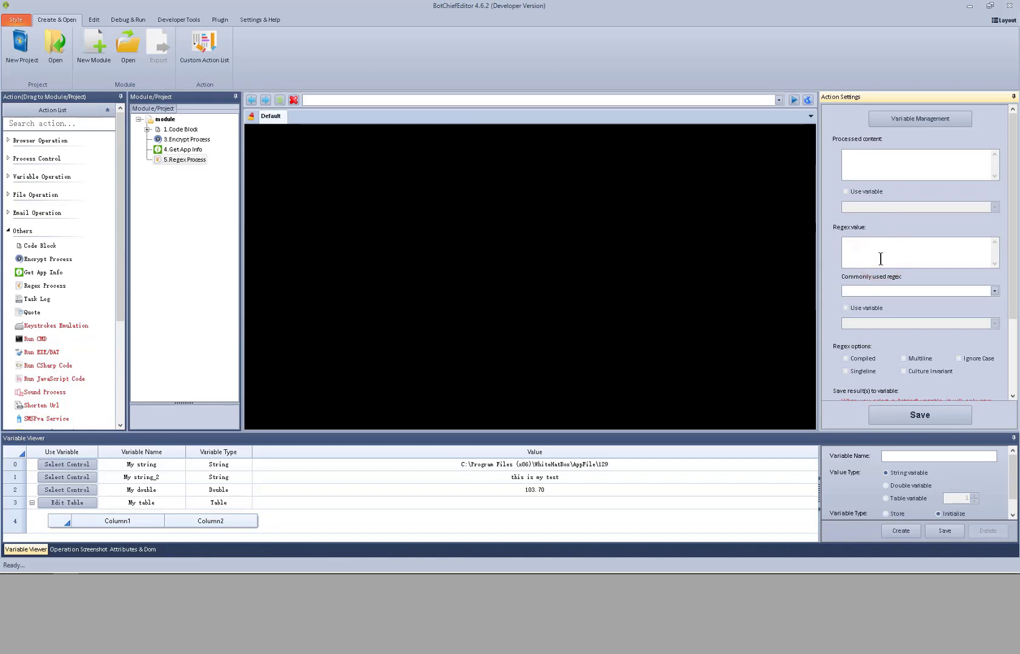
left_click(996, 291)
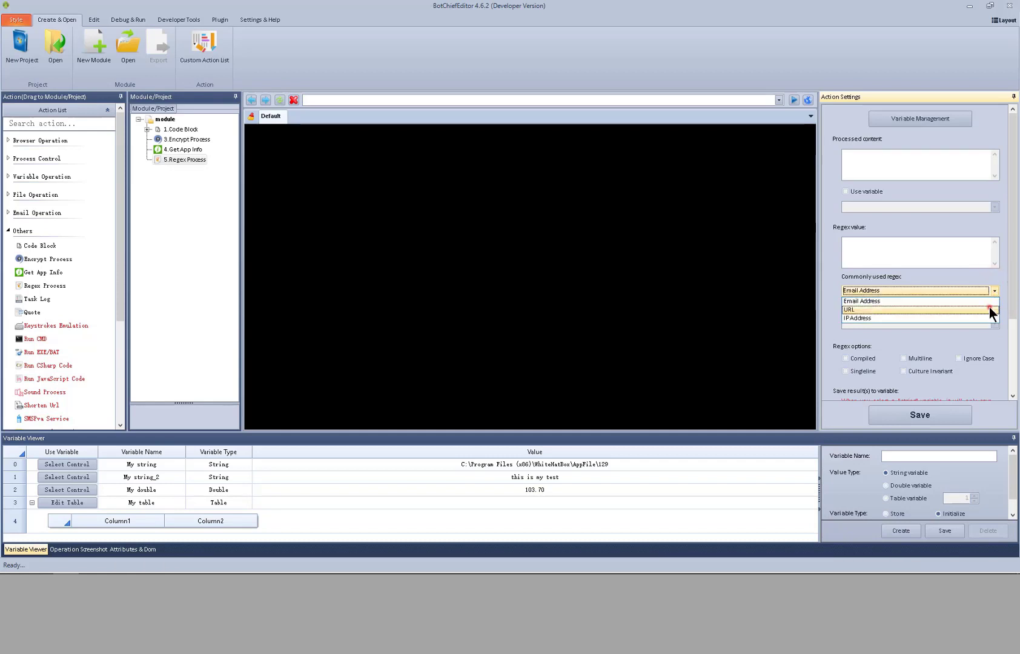
left_click(989, 307)
scroll(990, 308, "down", 1)
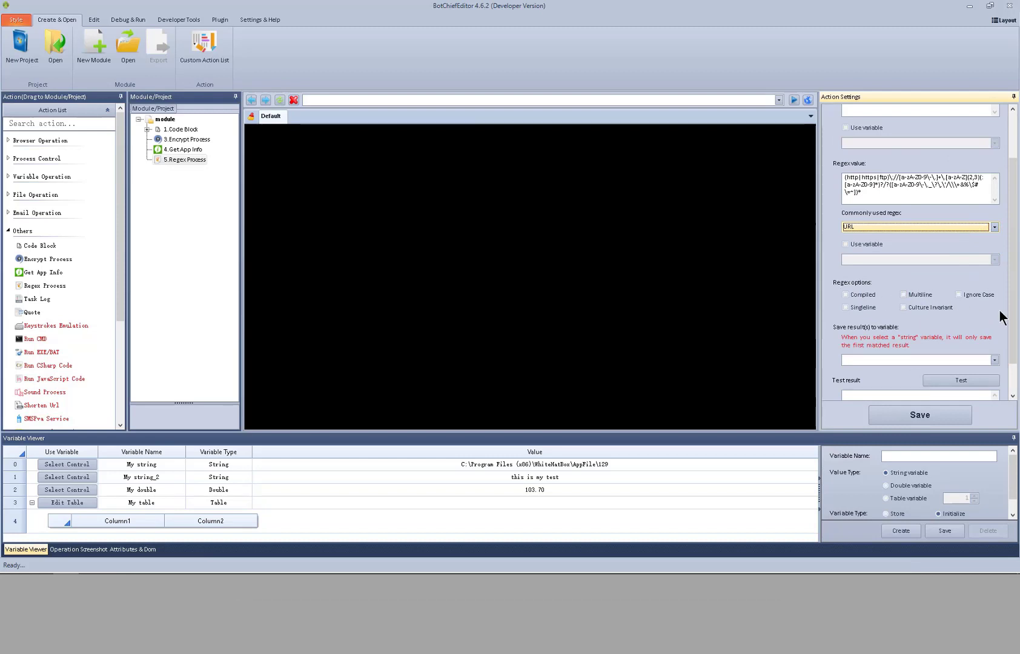
scroll(1005, 317, "down", 1)
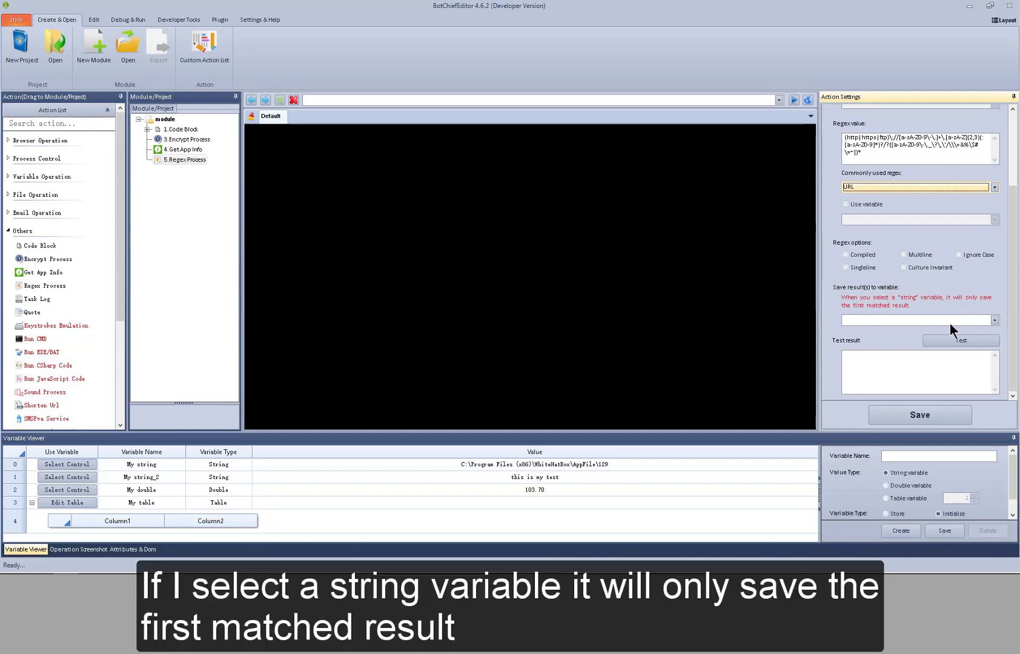
Save the regex matches to My table, Column1
left_click(995, 321)
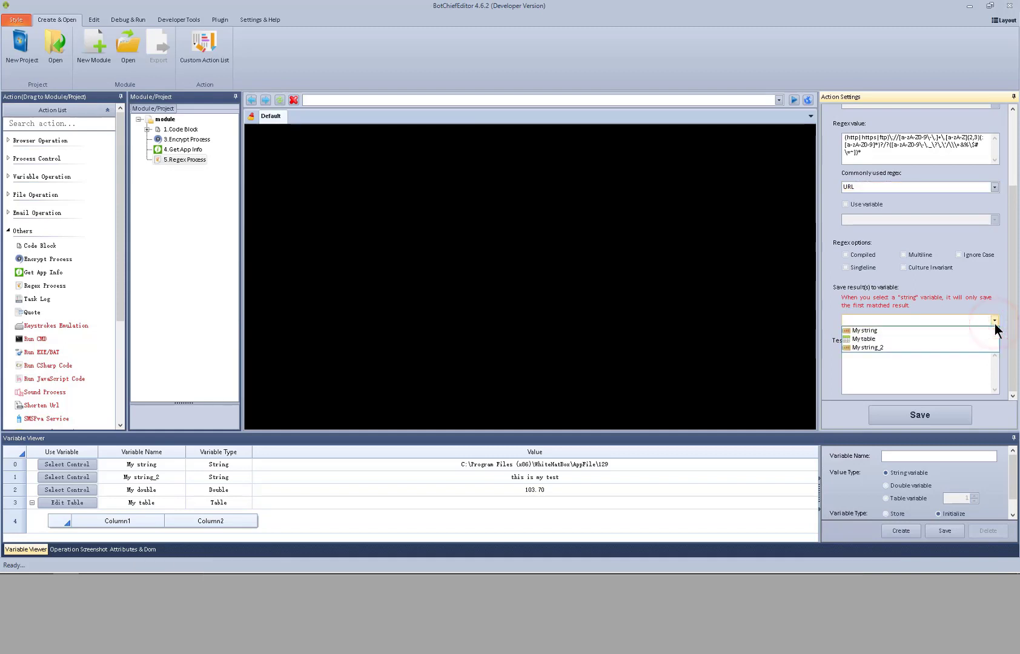
left_click(969, 339)
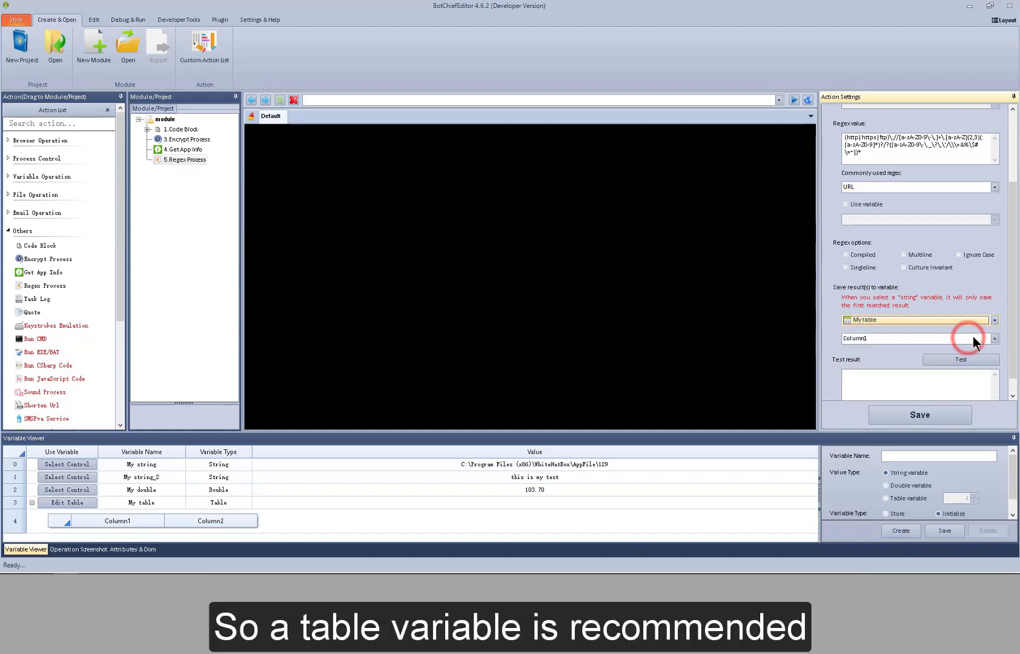
left_click(995, 340)
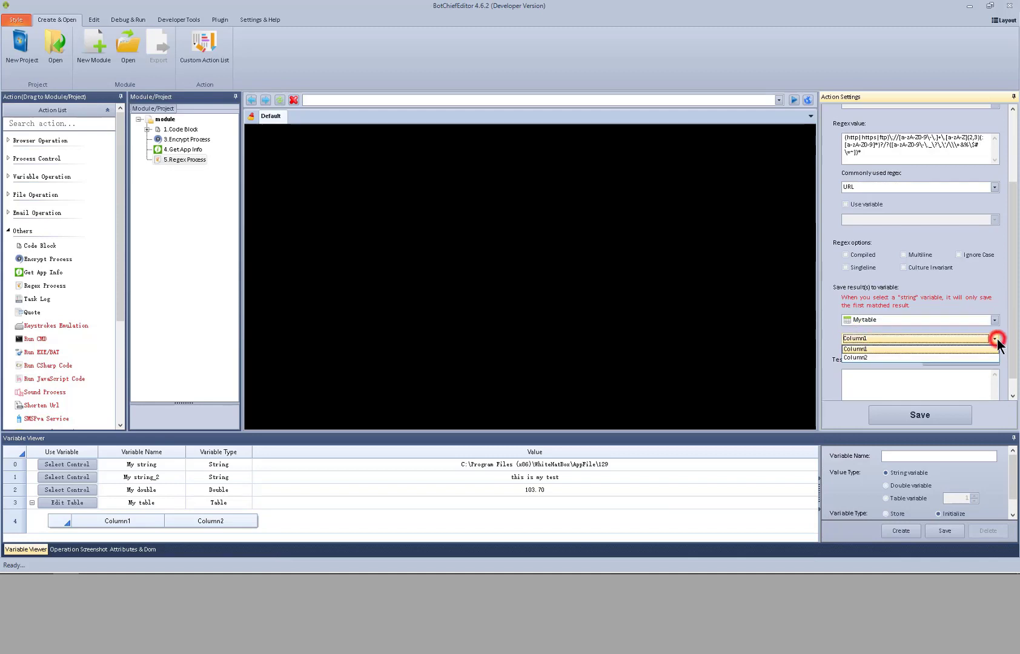
left_click(997, 339)
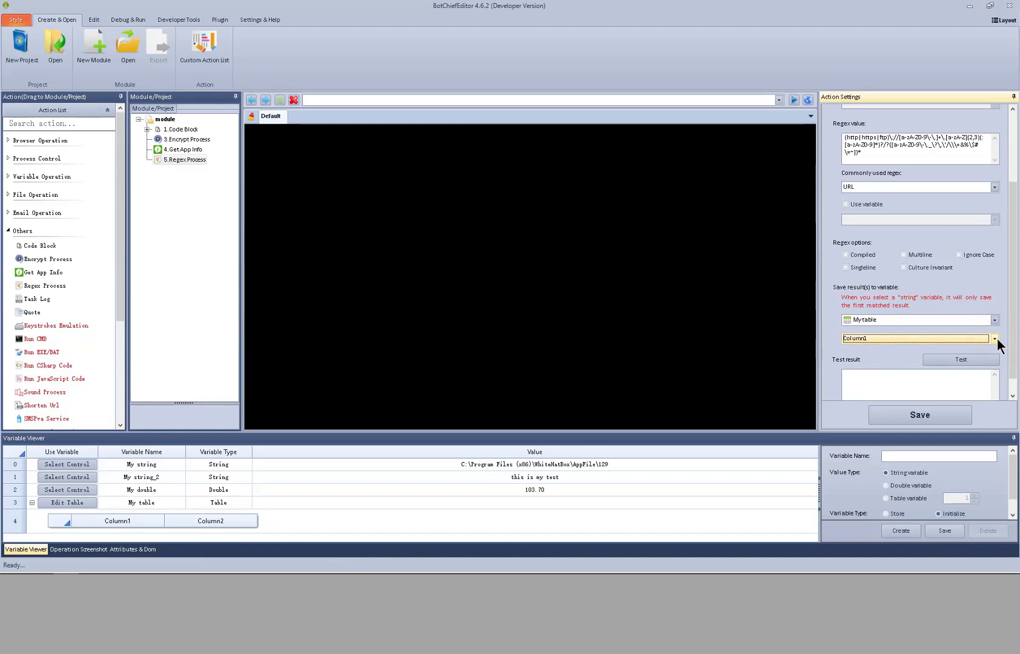
scroll(1000, 342, "down", 1)
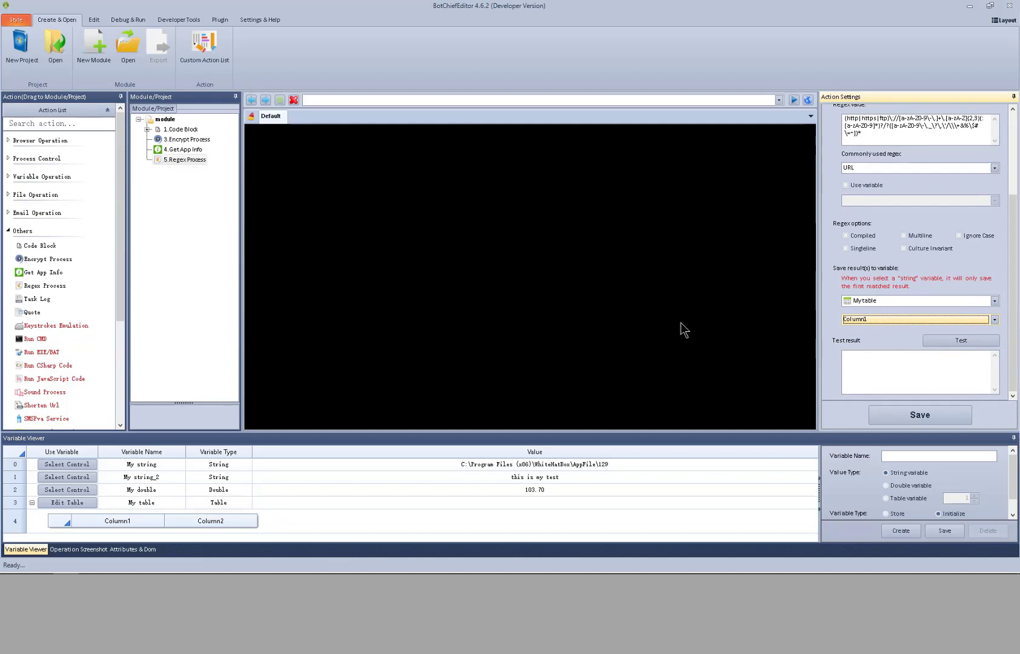
Add a Task Log action from Others to the module and select it
right_click(168, 124)
mouse_move(200, 128)
mouse_move(302, 204)
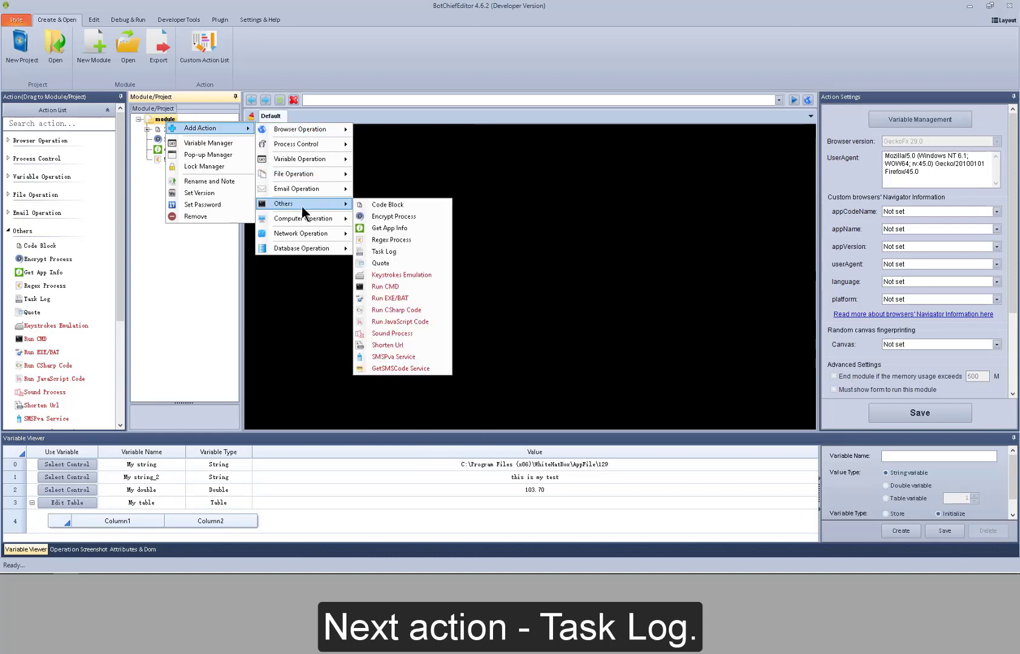
left_click(398, 252)
left_click(184, 169)
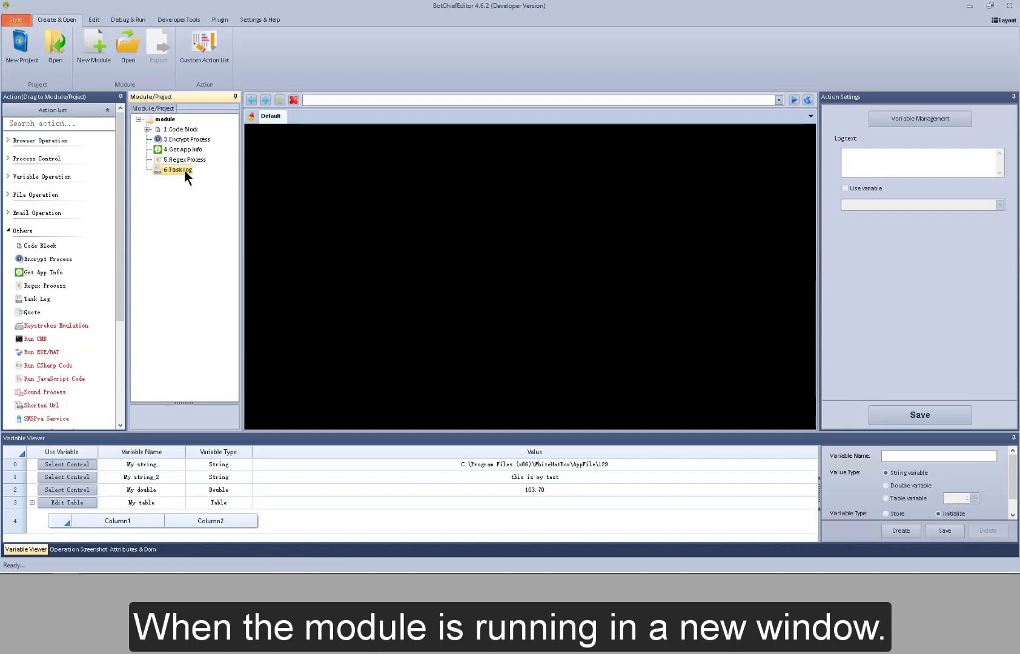
Set the log text to 'this is my task log', save, and move Task Log above Code Block
left_click(873, 168)
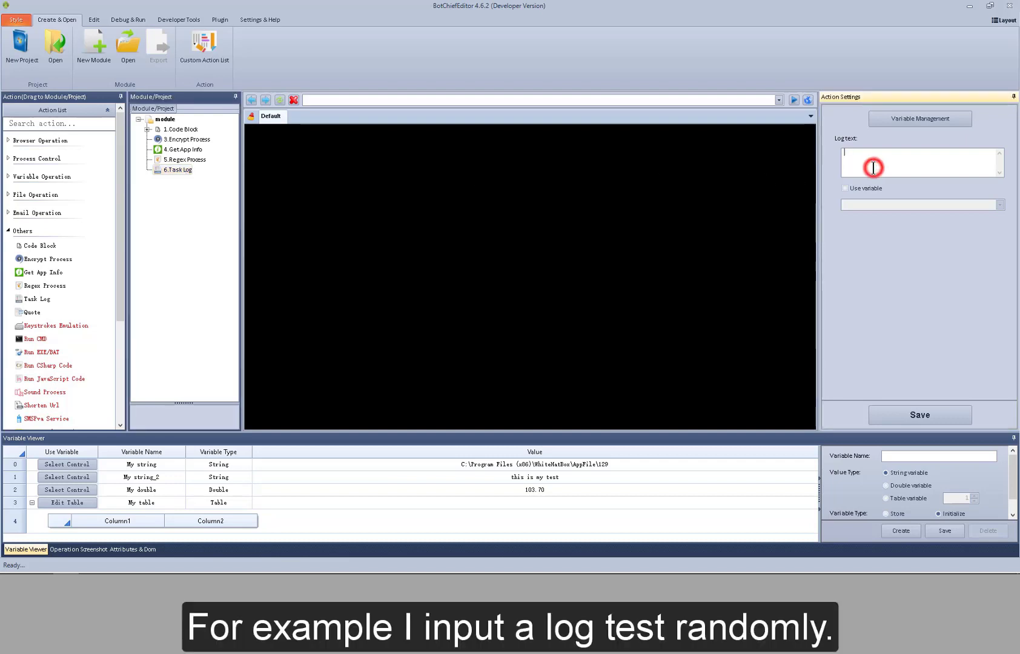
type("this is my task log")
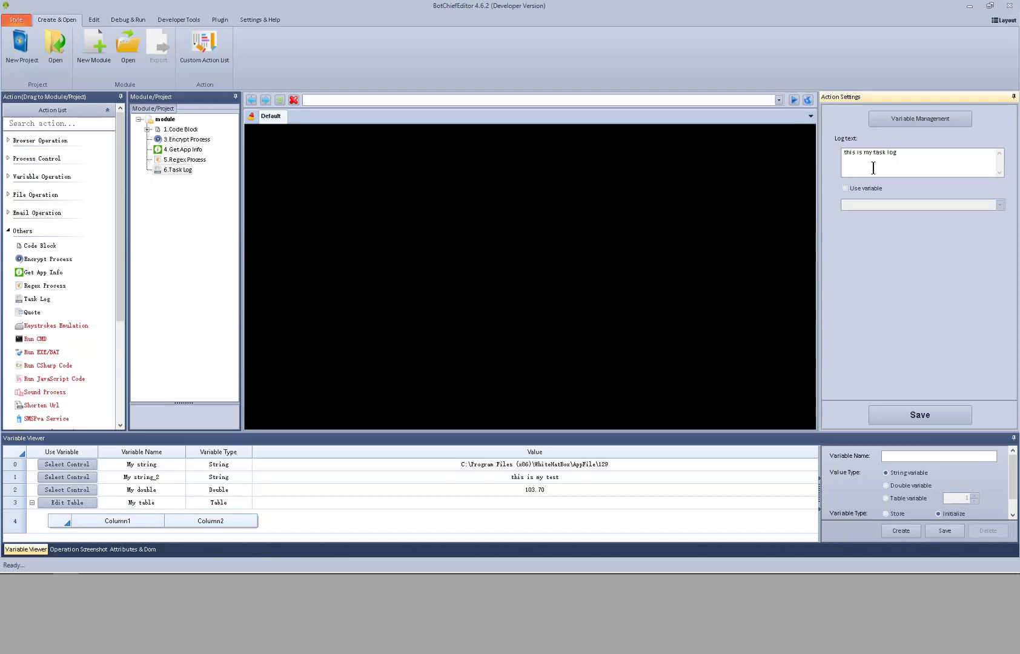
left_click(962, 417)
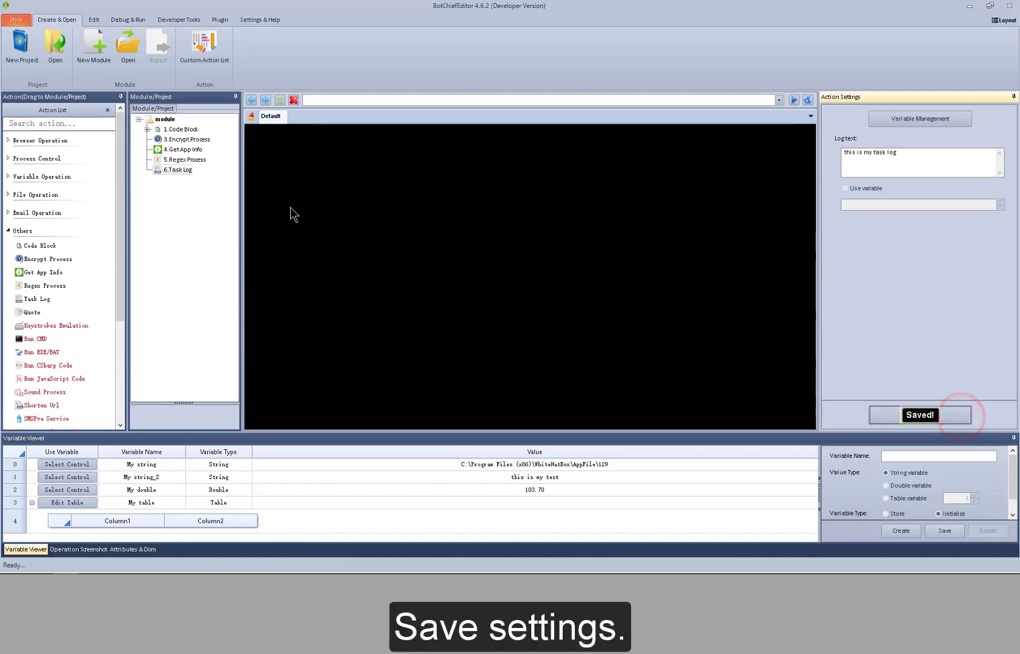
left_click_drag(181, 169, 182, 130)
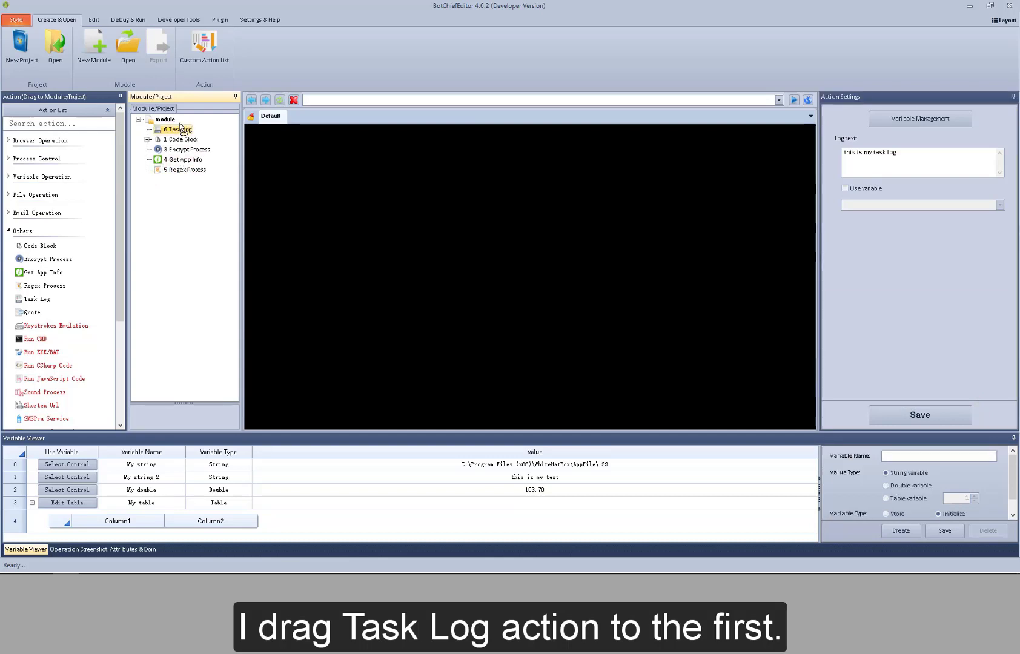
Run the whole module in a new window from Debug & Run and dismiss the failure message
left_click(124, 18)
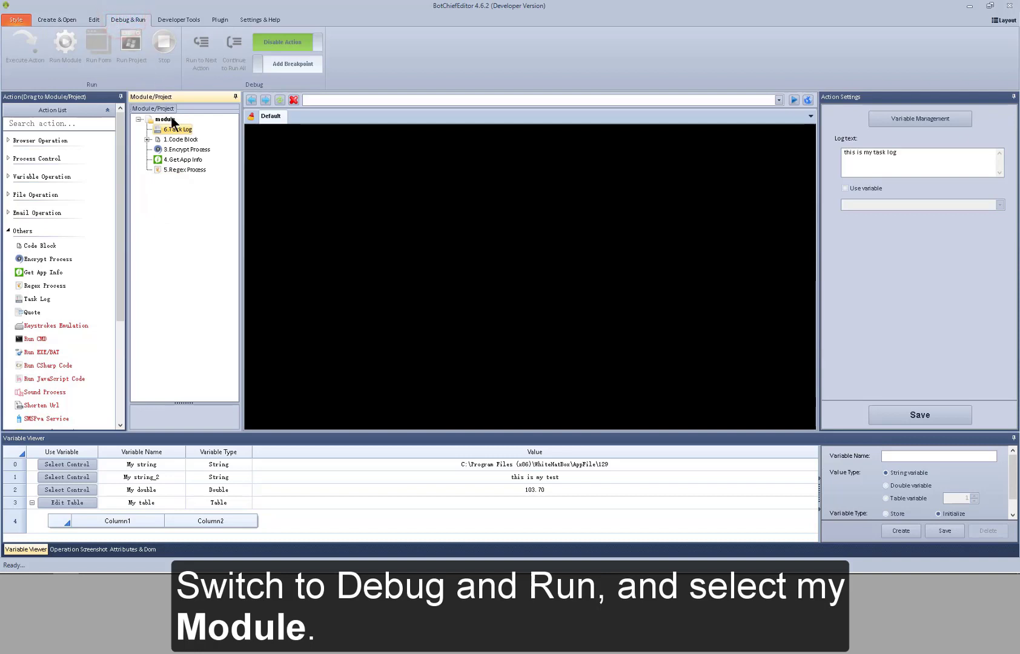
left_click(171, 119)
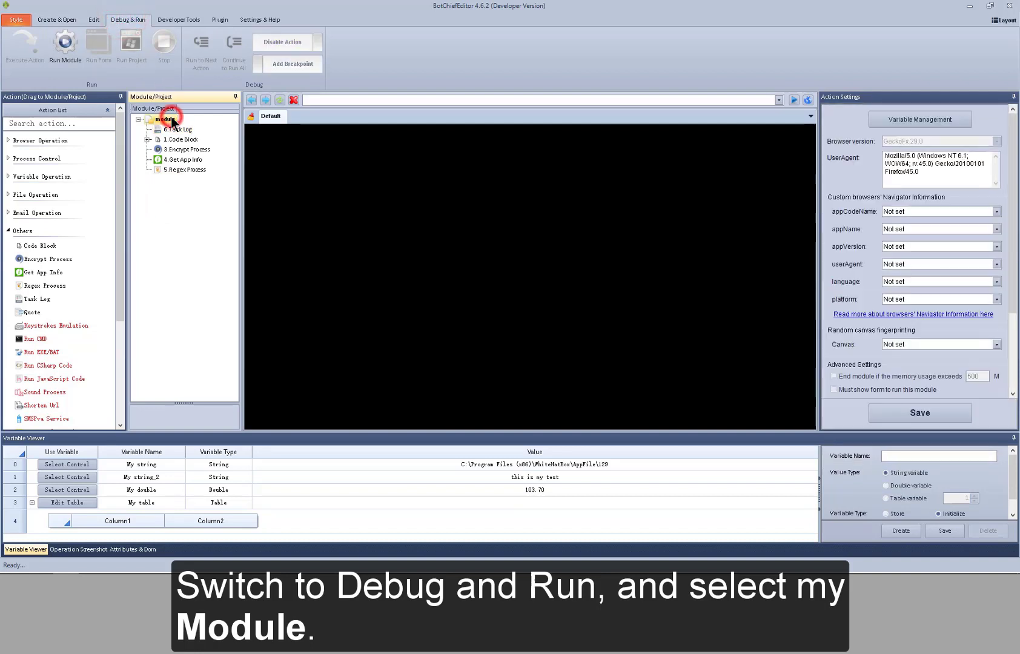
left_click(65, 46)
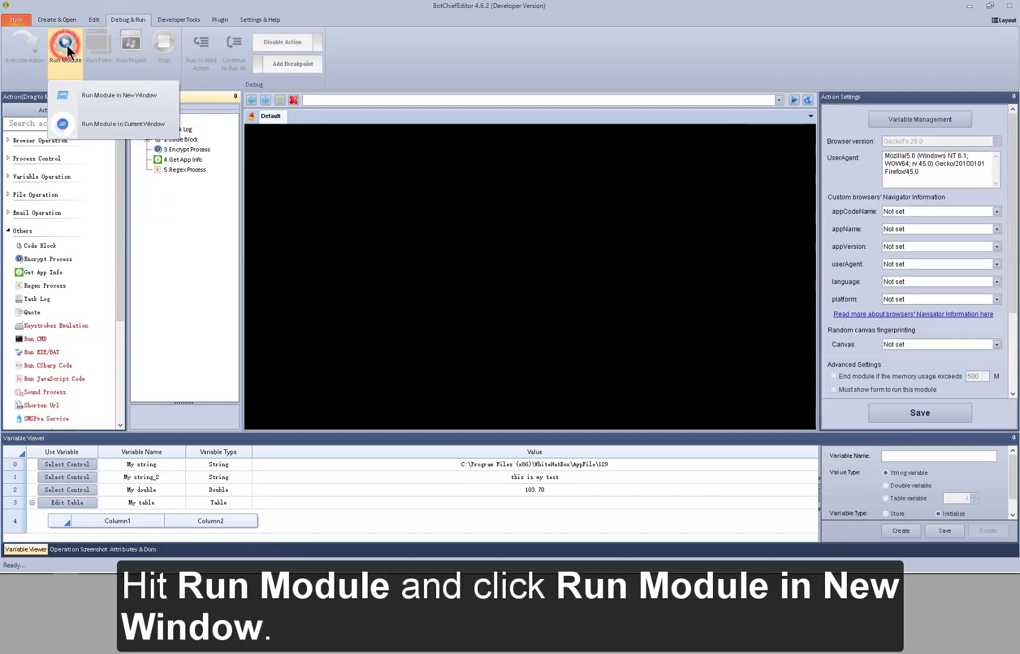
left_click(117, 103)
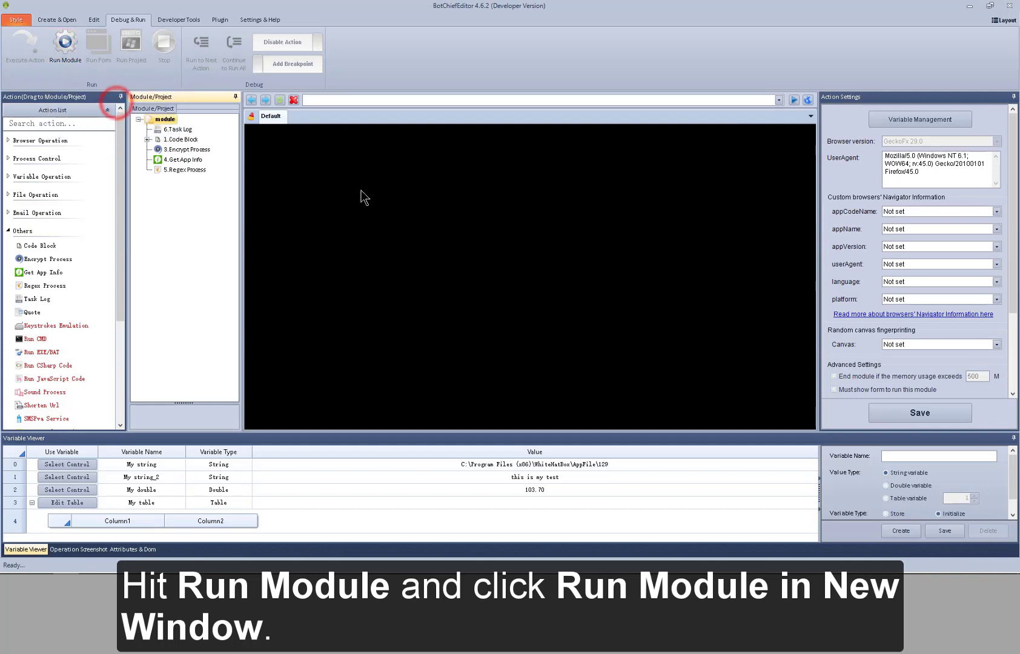
left_click(588, 452)
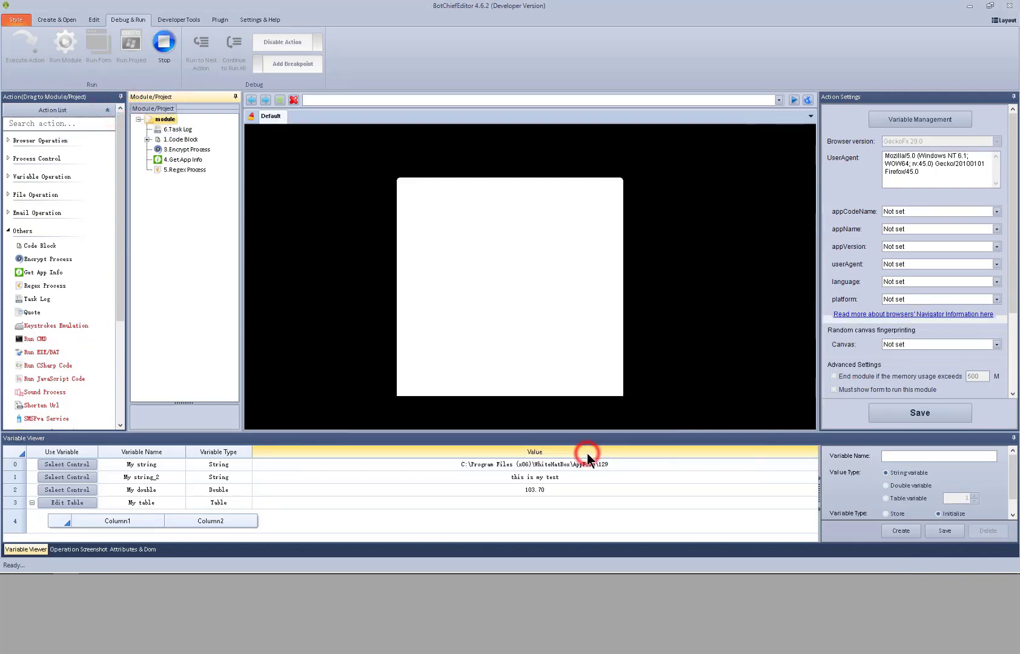
left_click(582, 380)
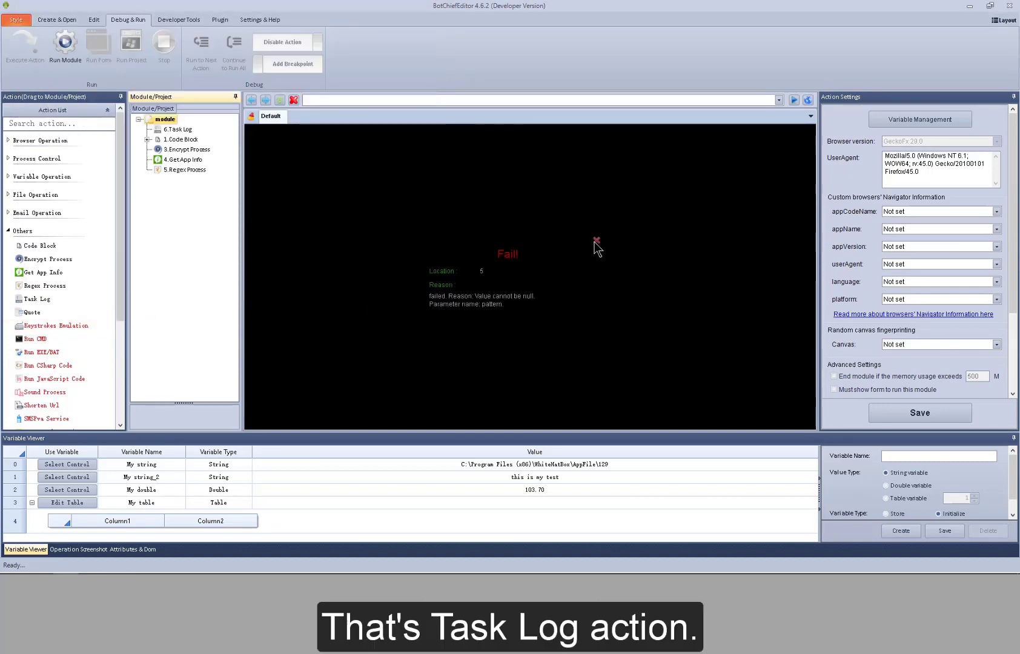
left_click(596, 242)
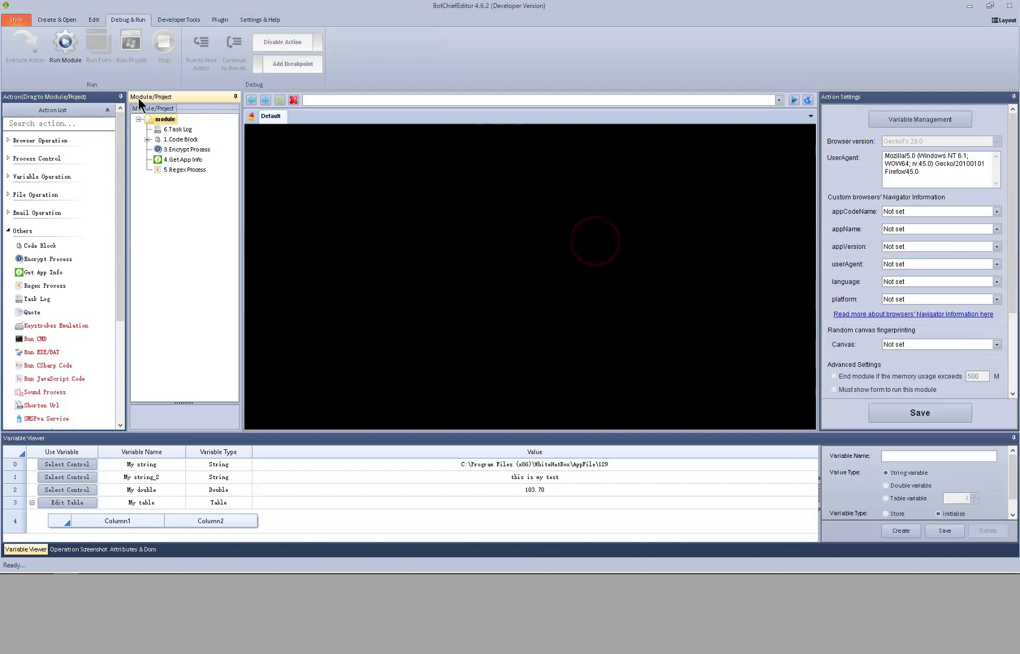
Add a Quote action from Others to the module and select it
right_click(163, 119)
mouse_move(182, 123)
mouse_move(318, 198)
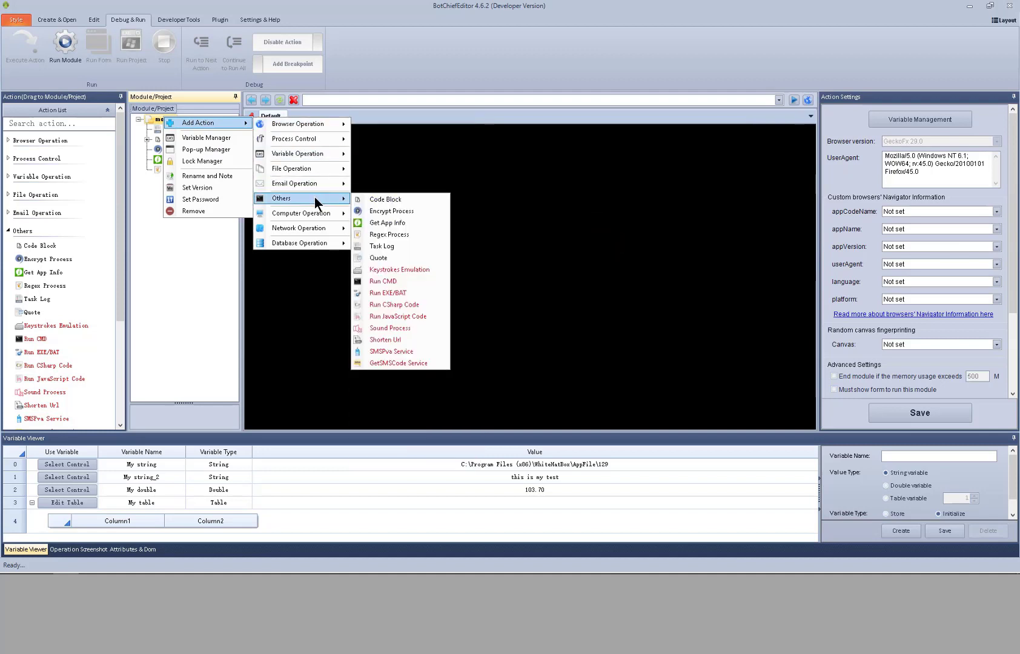
left_click(396, 262)
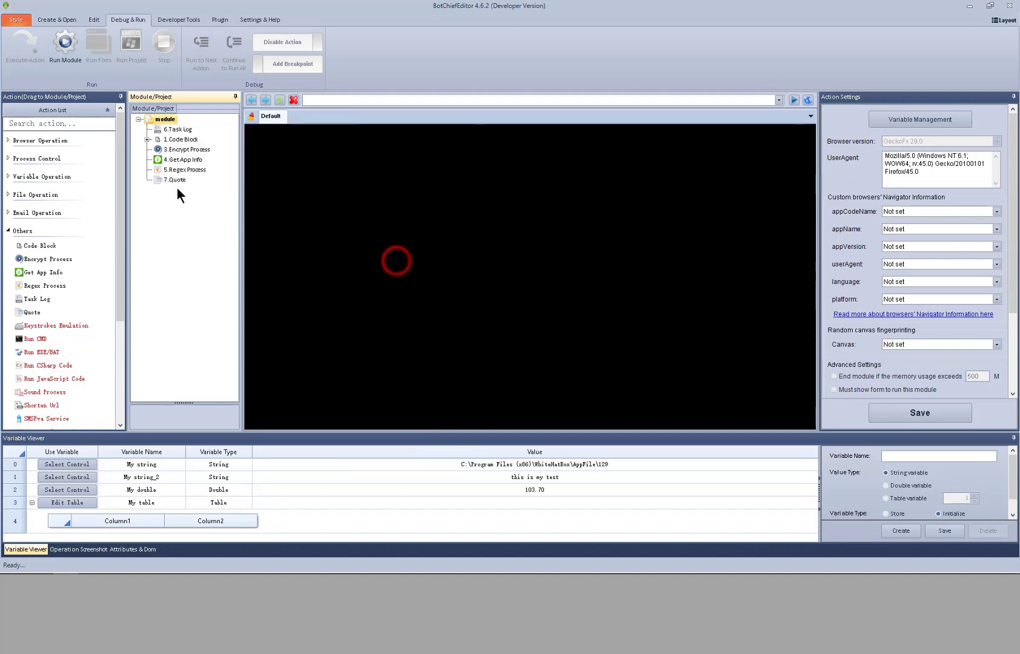
left_click(175, 180)
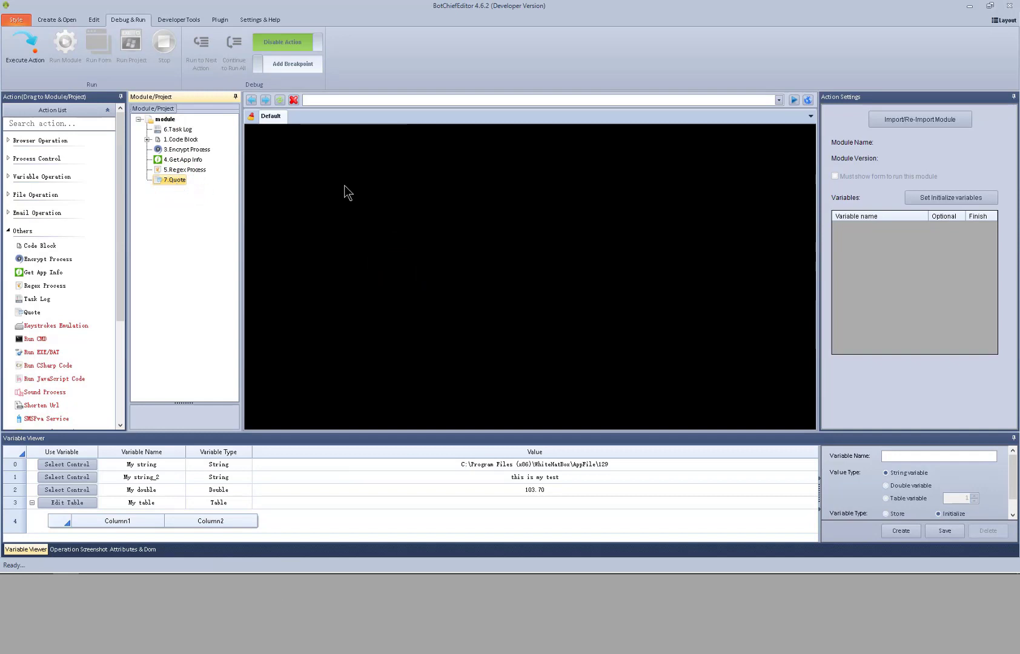
Import the module file 123 into the Quote action
left_click(896, 119)
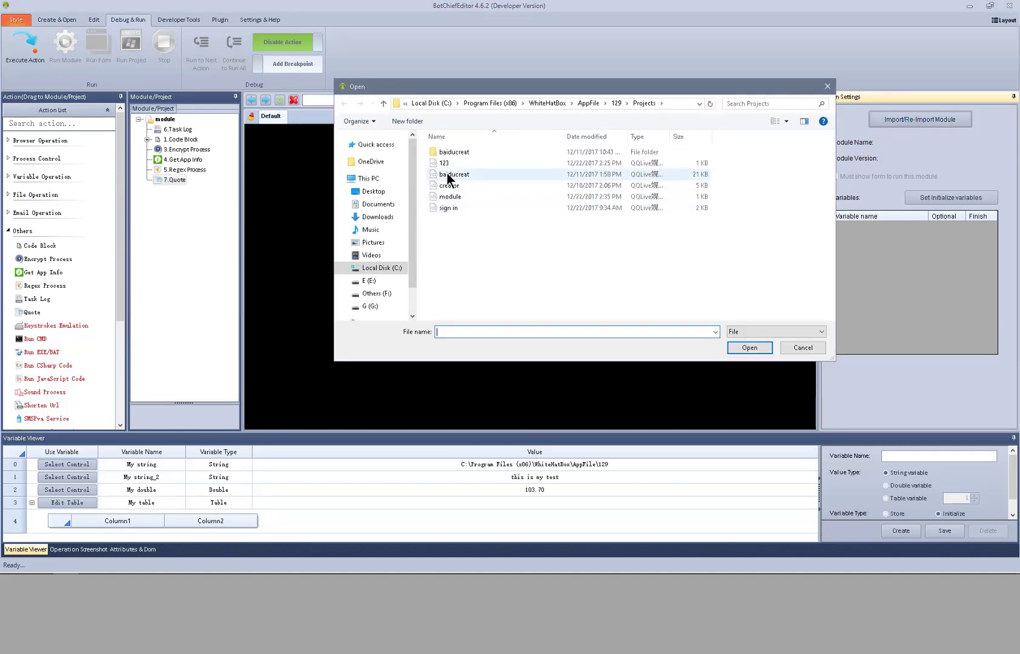
left_click(447, 164)
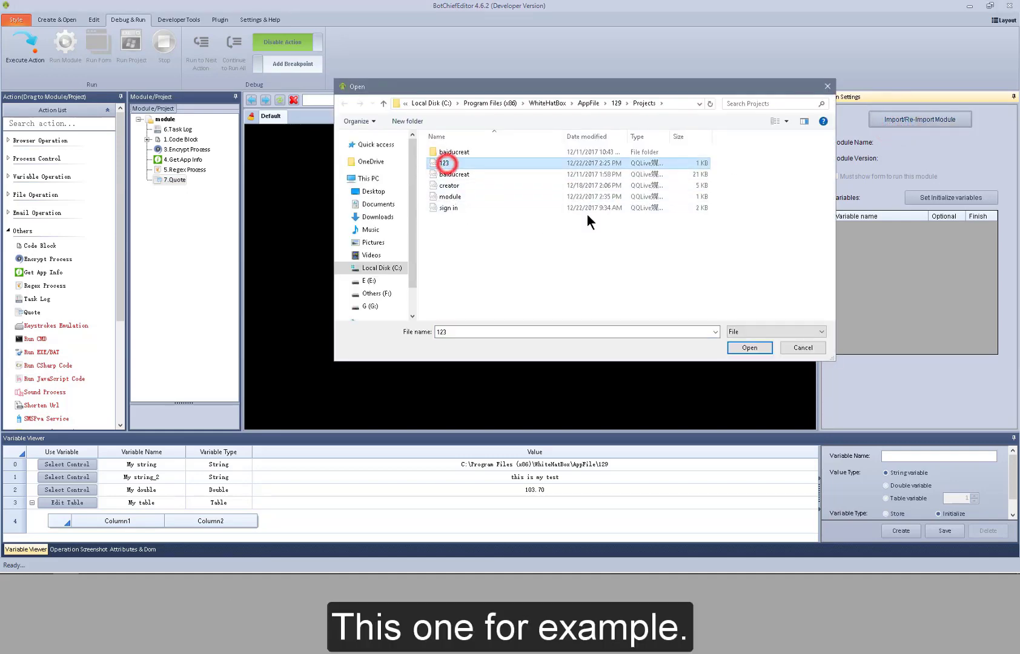
left_click(751, 349)
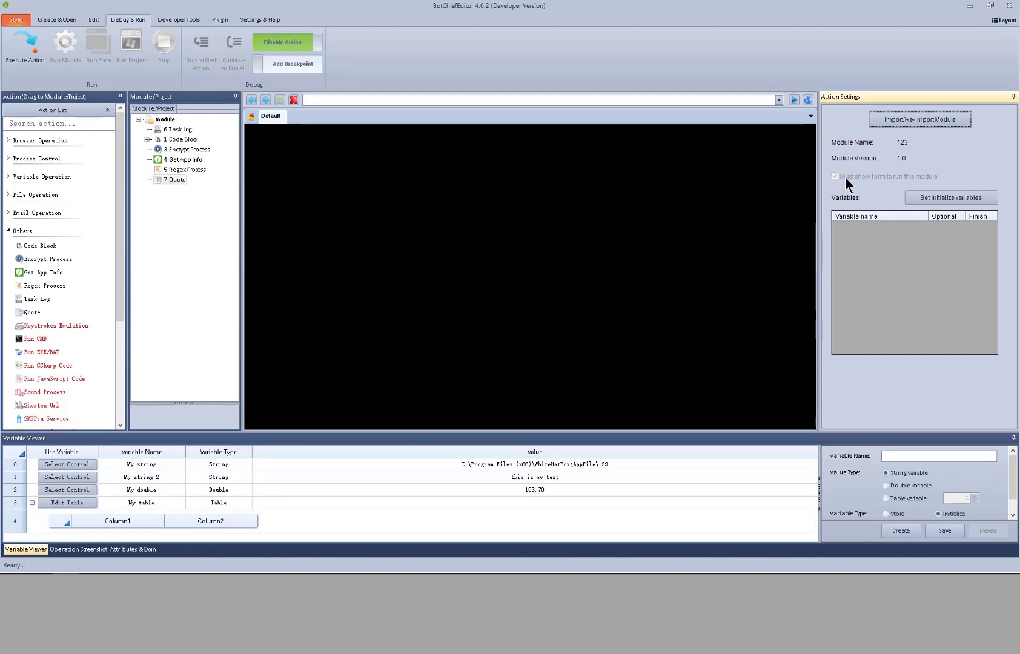
left_click(166, 120)
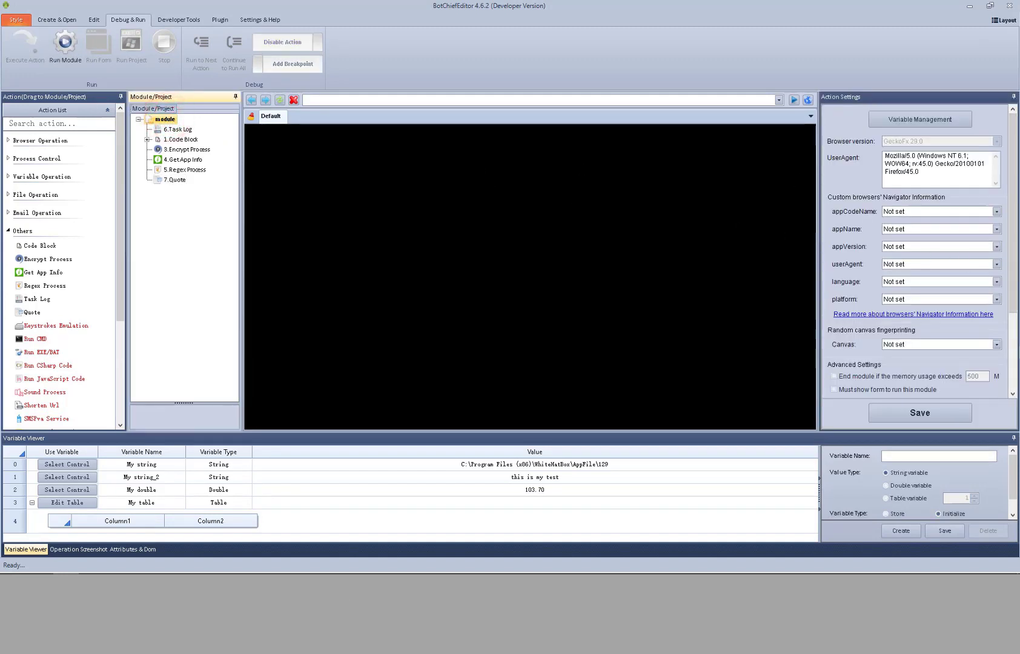
left_click(1015, 359)
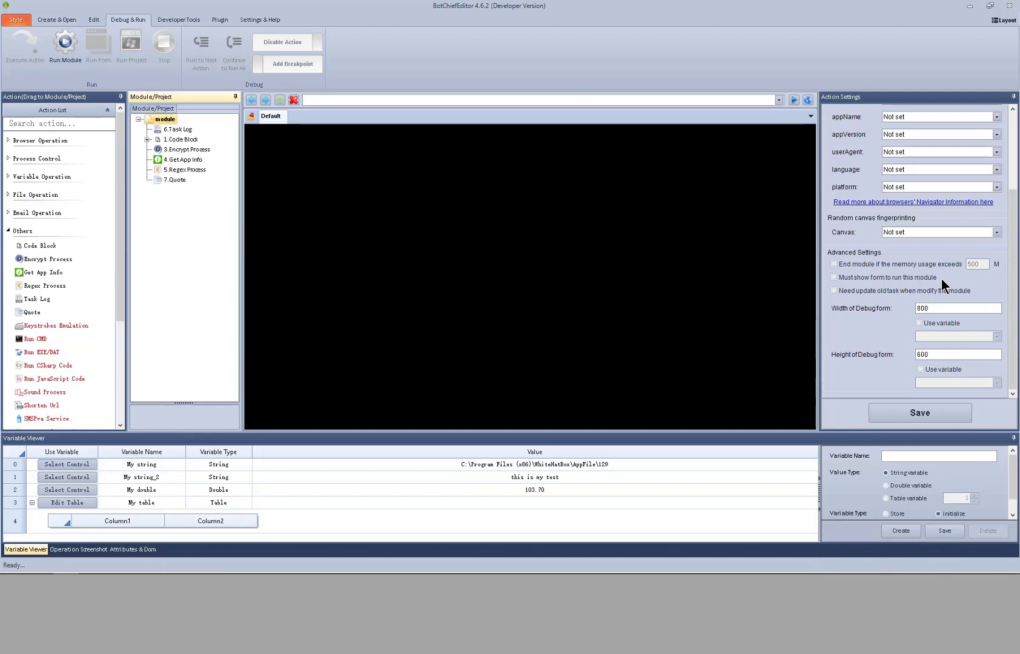
left_click(174, 182)
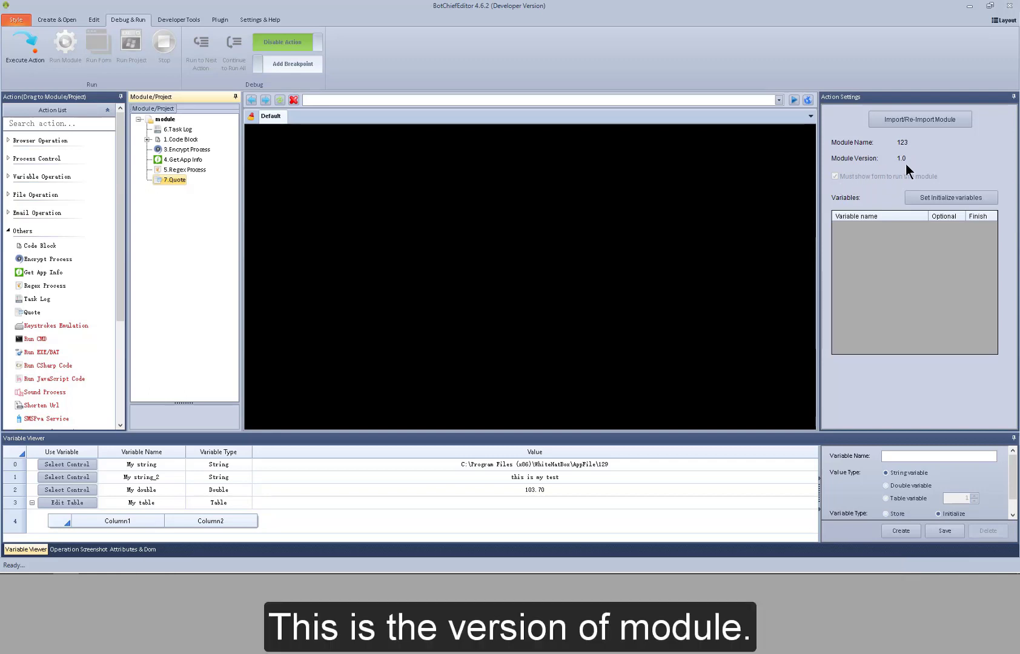
Try Set Initialize variables, dismiss the notice, then re-import the Quote module from baiducreat
left_click(926, 196)
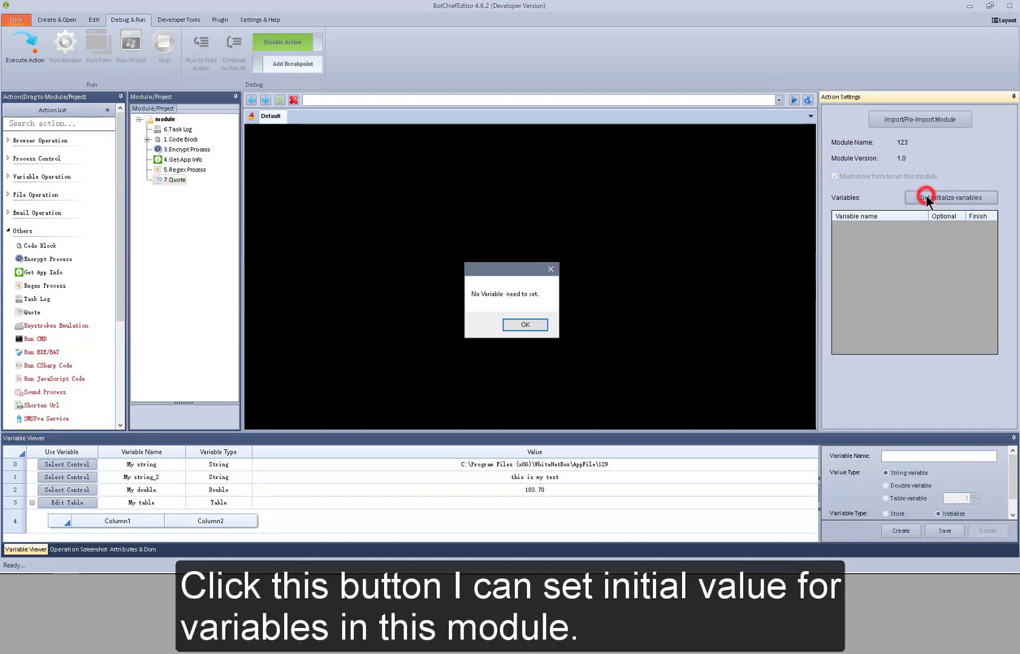
left_click(520, 325)
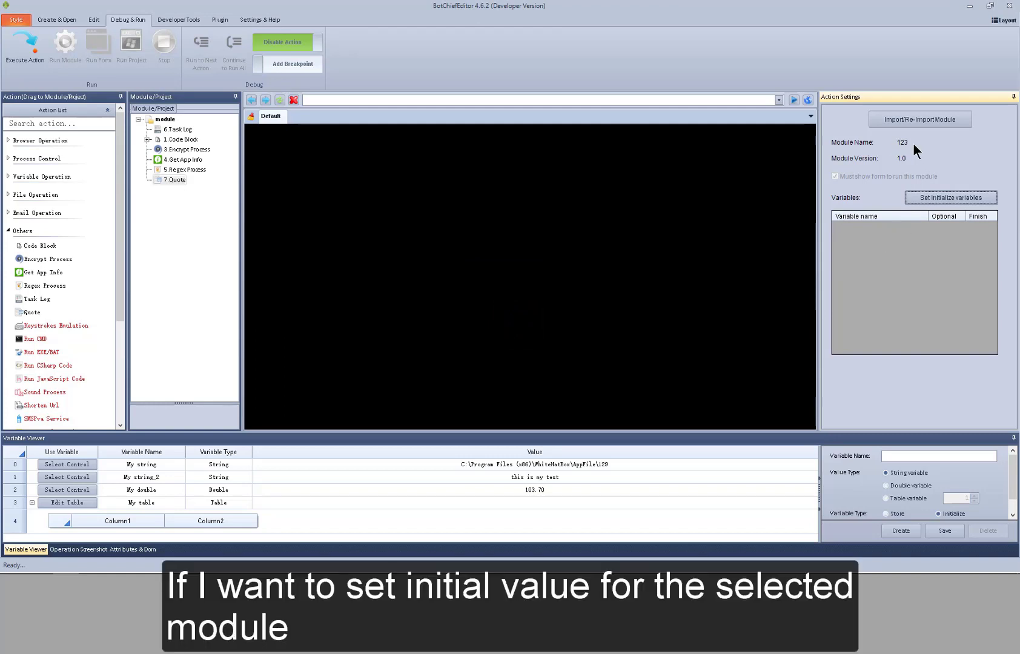
left_click(921, 122)
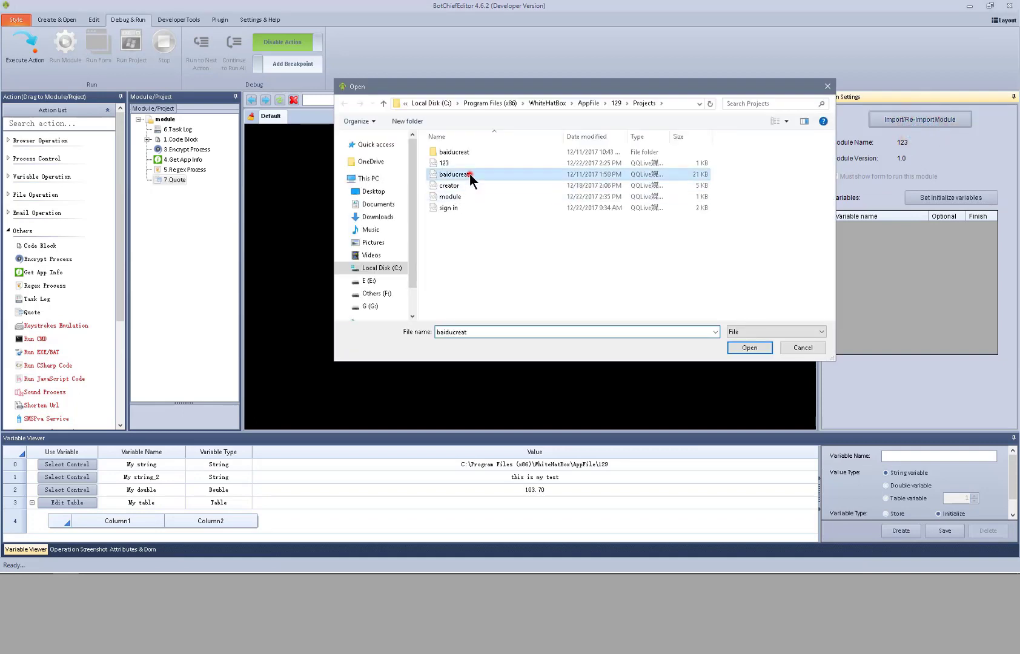
left_click(469, 174)
left_click(760, 347)
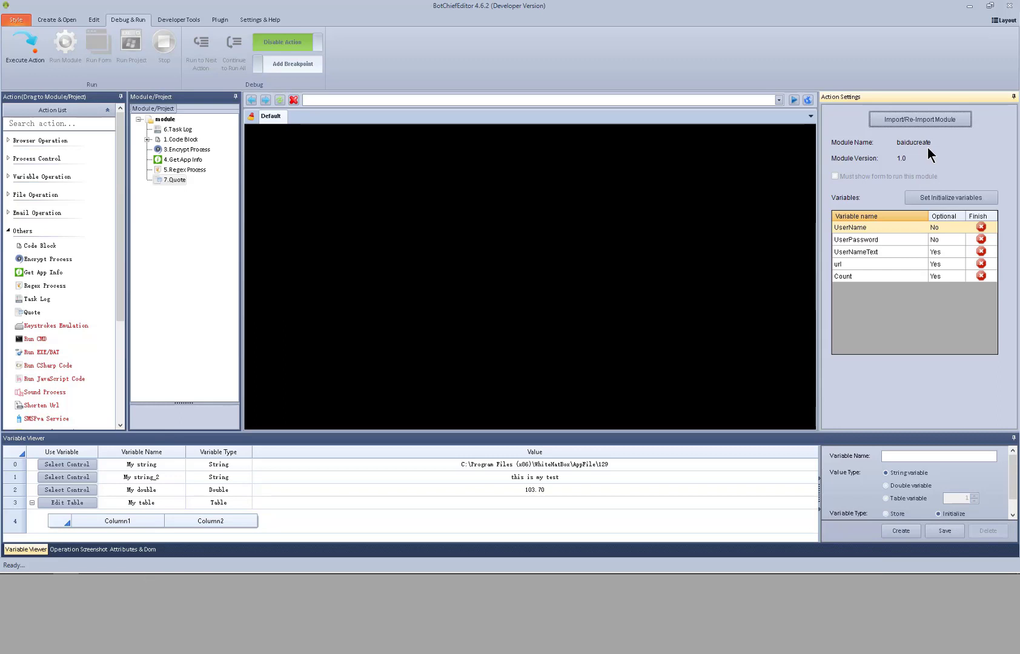
Add a Keystrokes Emulation action (Others) to the module and select it
right_click(169, 121)
mouse_move(209, 127)
mouse_move(303, 202)
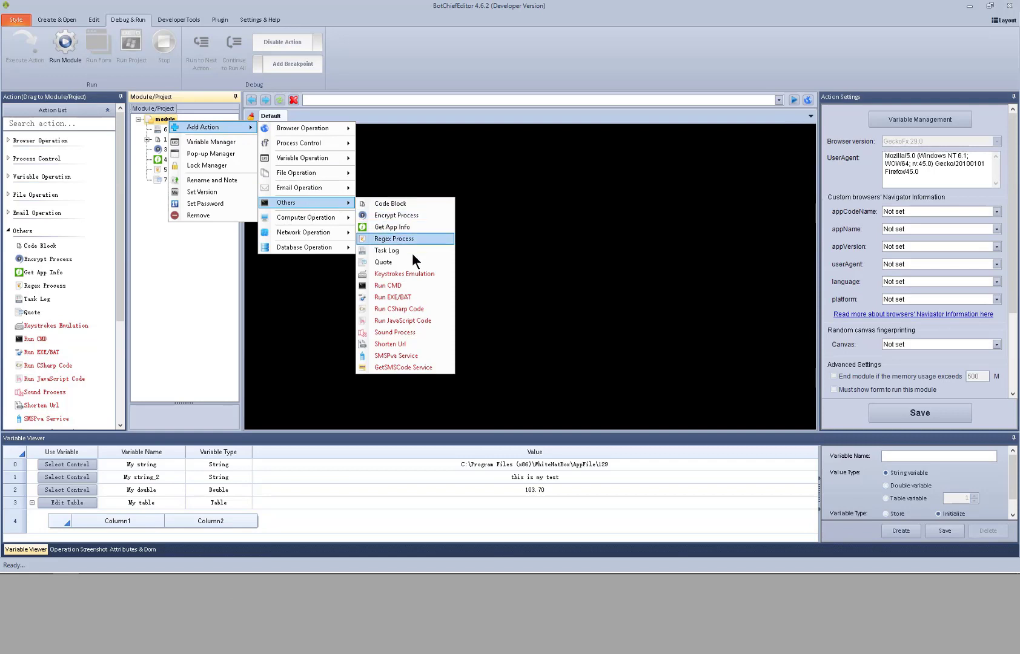
left_click(414, 273)
left_click(202, 190)
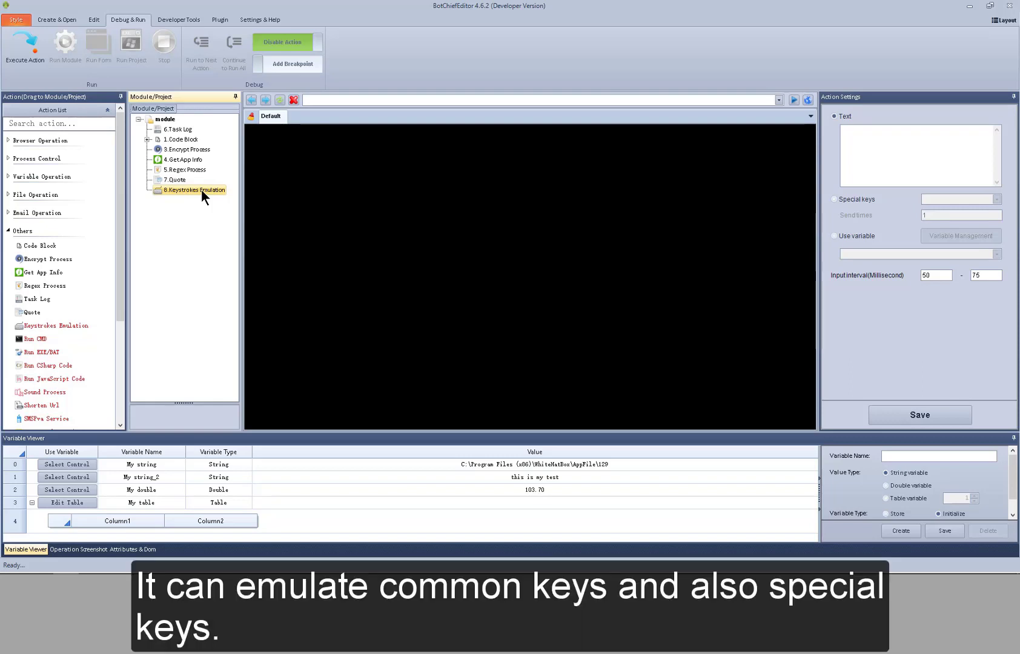
Set the Keystrokes Emulation action to send the Tab special key once
left_click(846, 148)
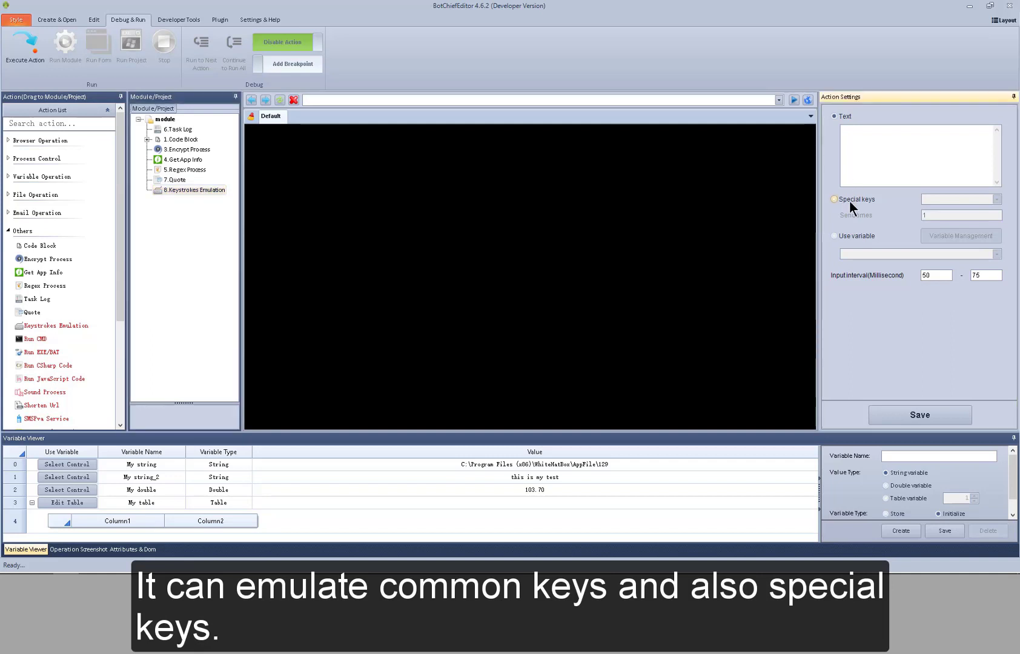
left_click(849, 202)
left_click(997, 199)
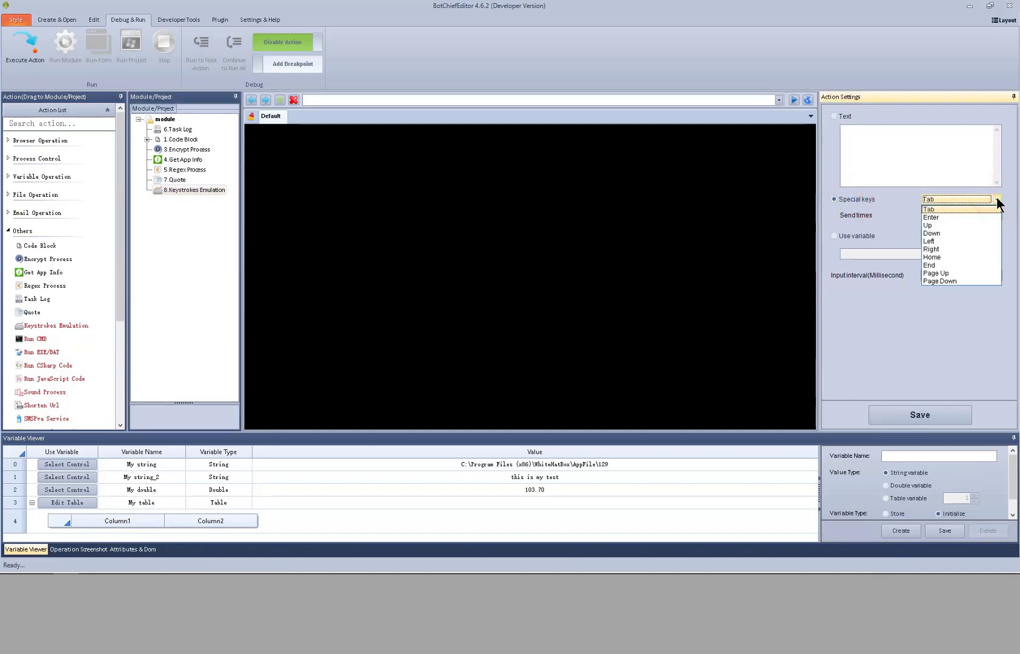
left_click(997, 200)
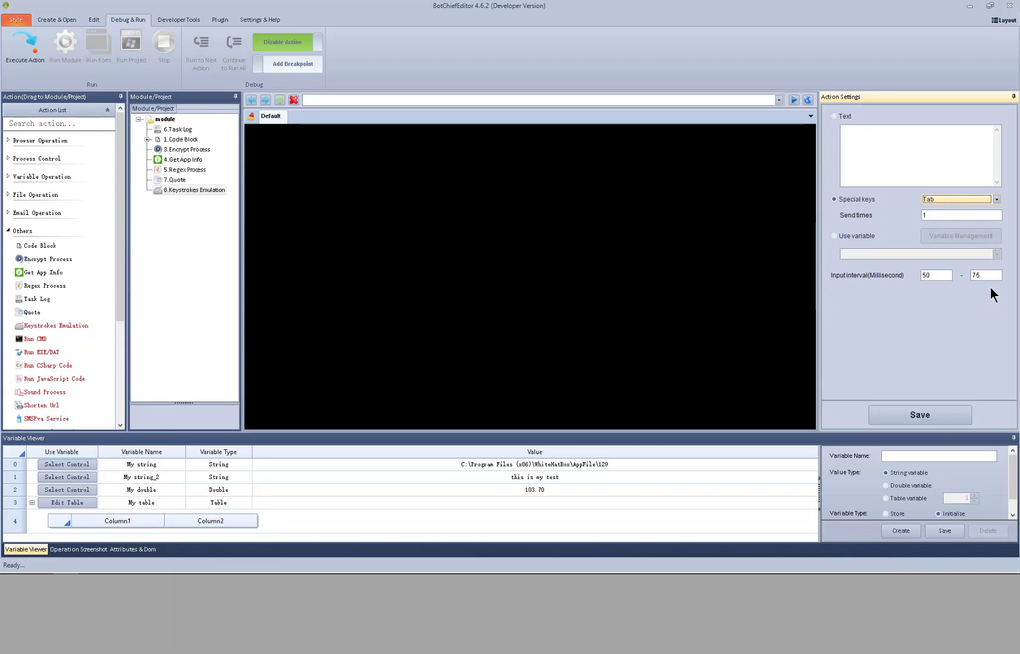
Add a Run CMD action (Others) to the module as step 9 and select it
right_click(165, 120)
mouse_move(194, 127)
mouse_move(330, 203)
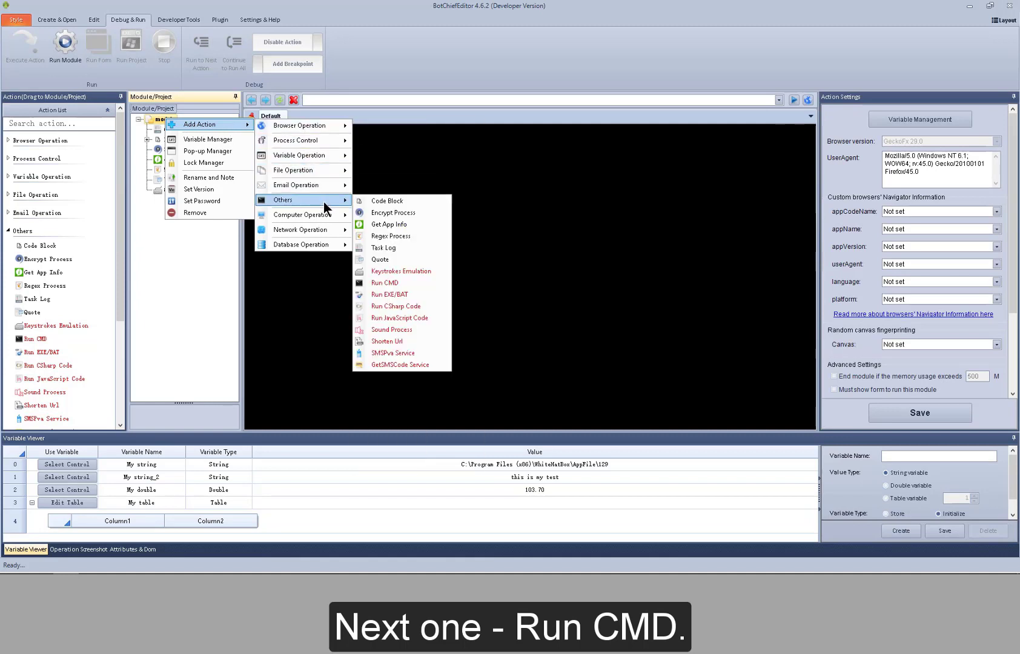
left_click(411, 283)
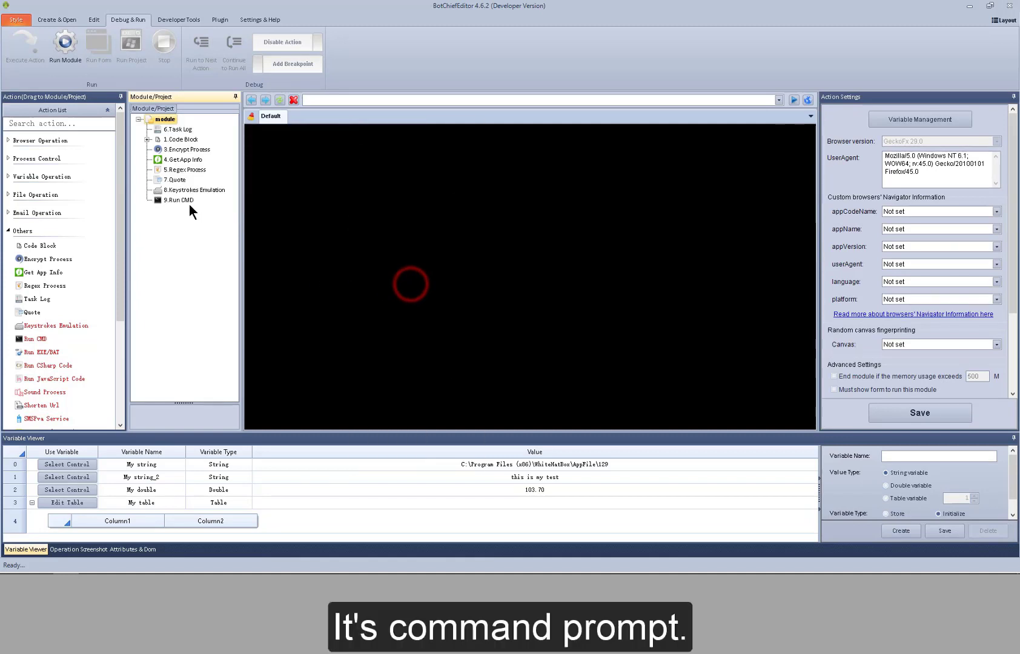
left_click(181, 199)
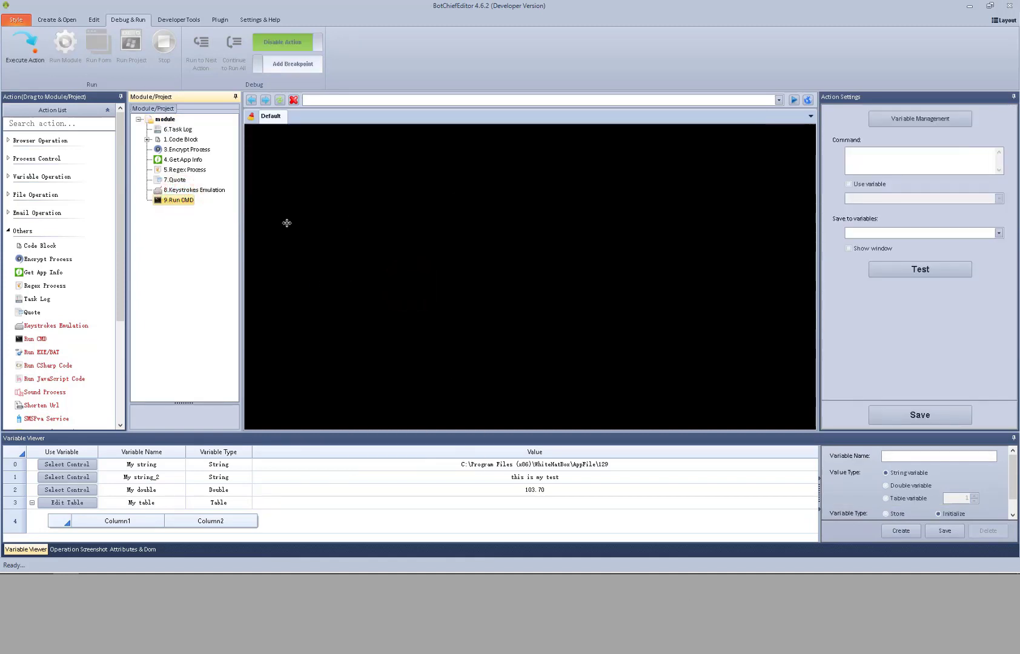
Set Run CMD to run ipconfig, save output to My string, show window, then save
left_click(865, 165)
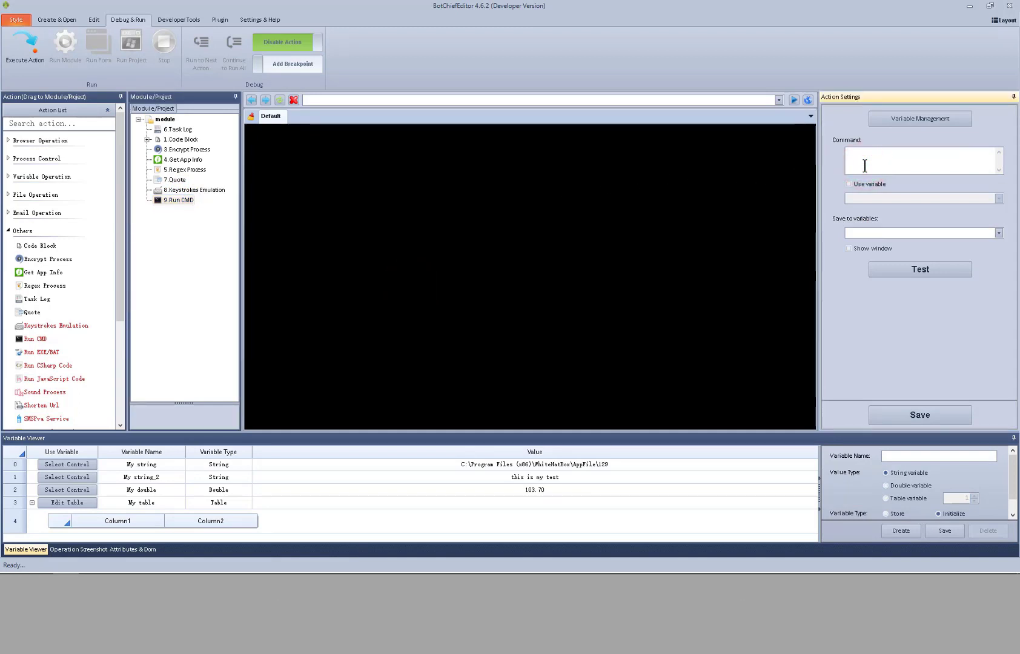
type("ipcon")
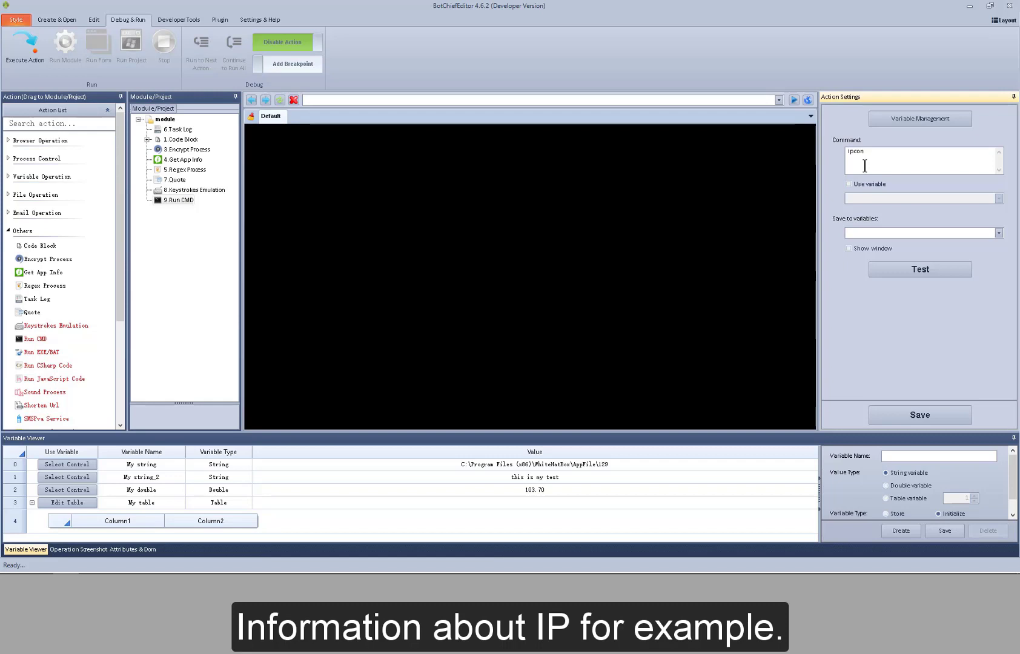
type("fig")
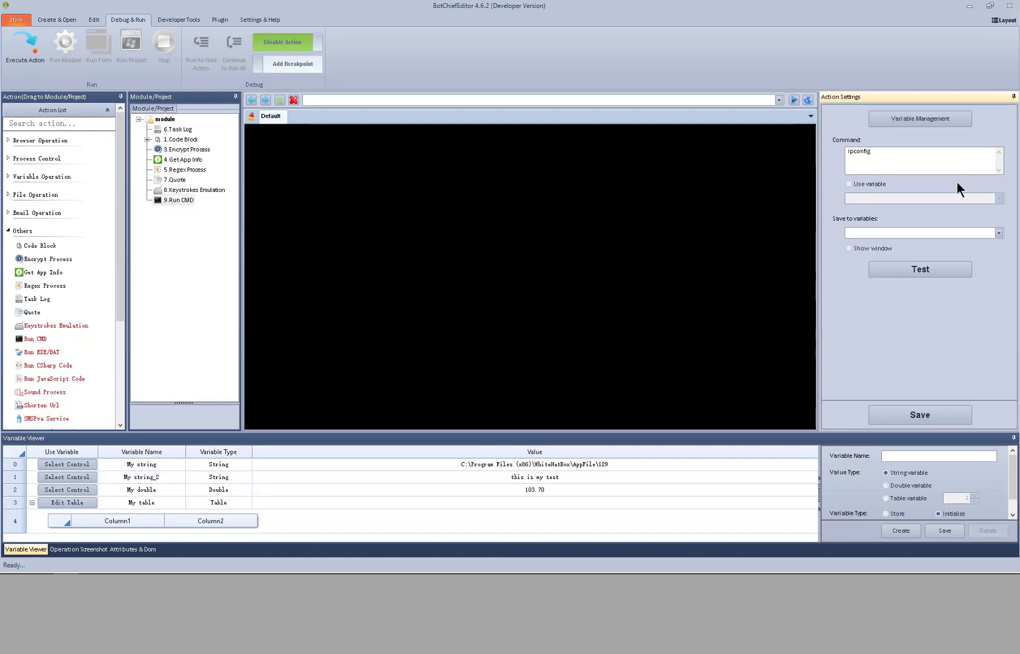
left_click(999, 233)
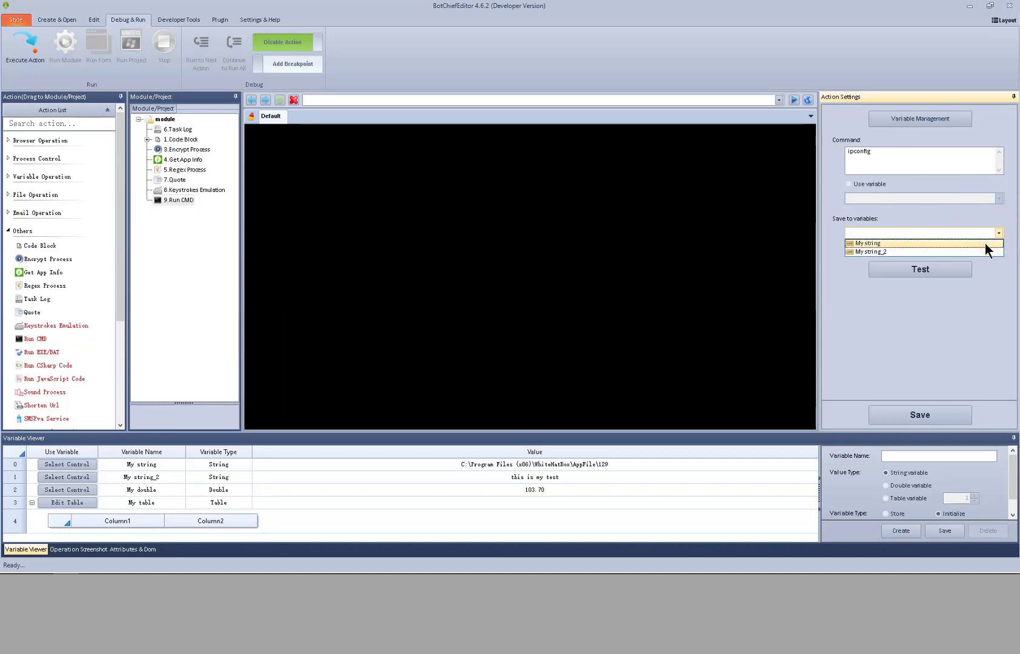
left_click(985, 243)
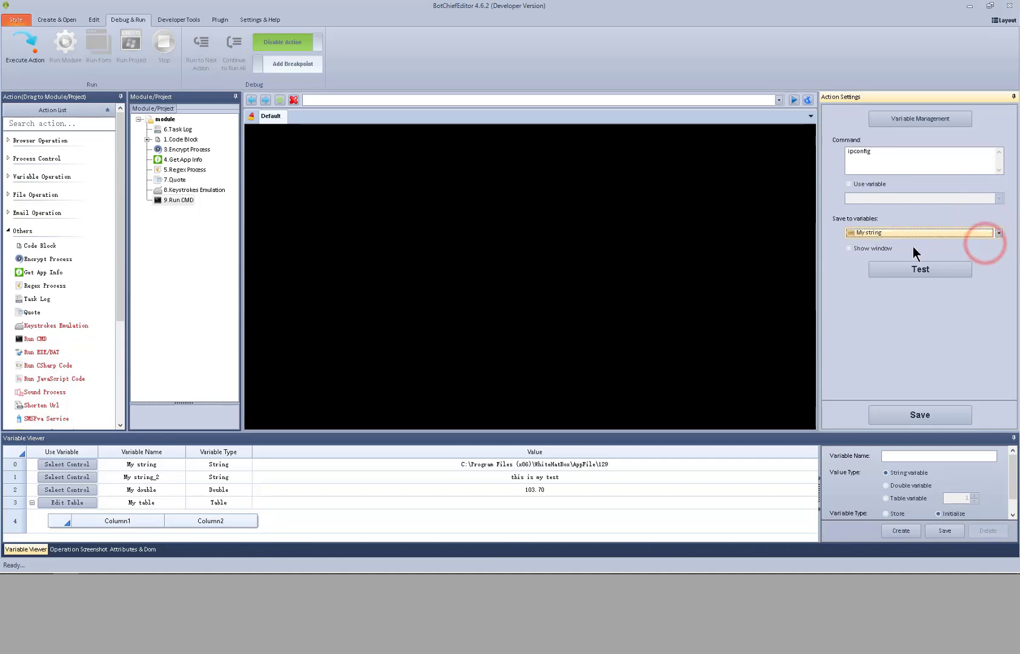
left_click(880, 250)
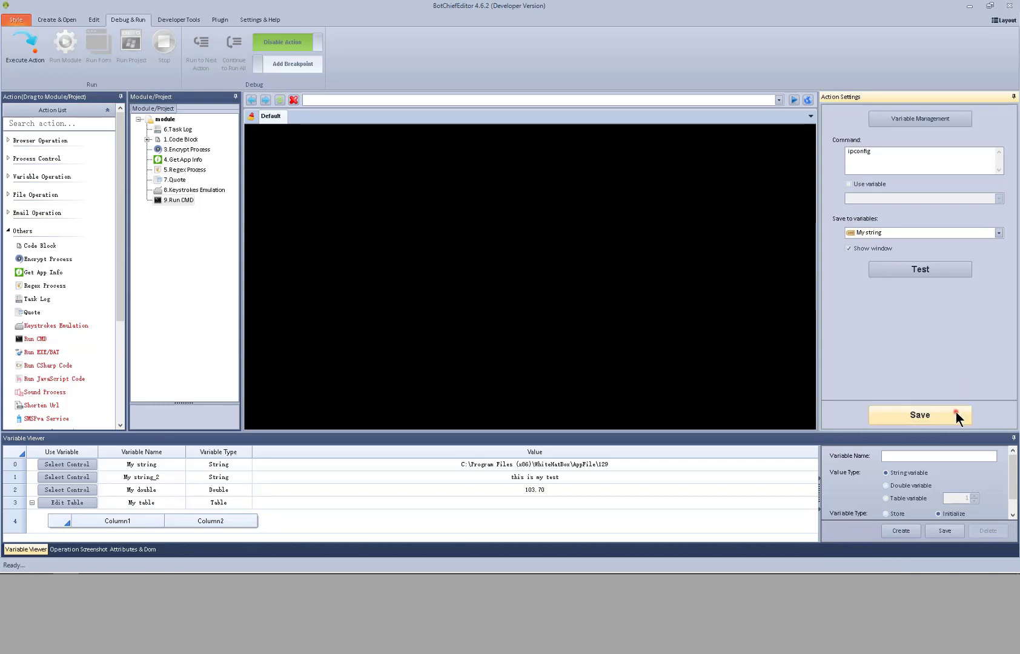
left_click(955, 413)
Test-run the Run CMD step and check the ipconfig output stored in My string
right_click(183, 200)
left_click(183, 206)
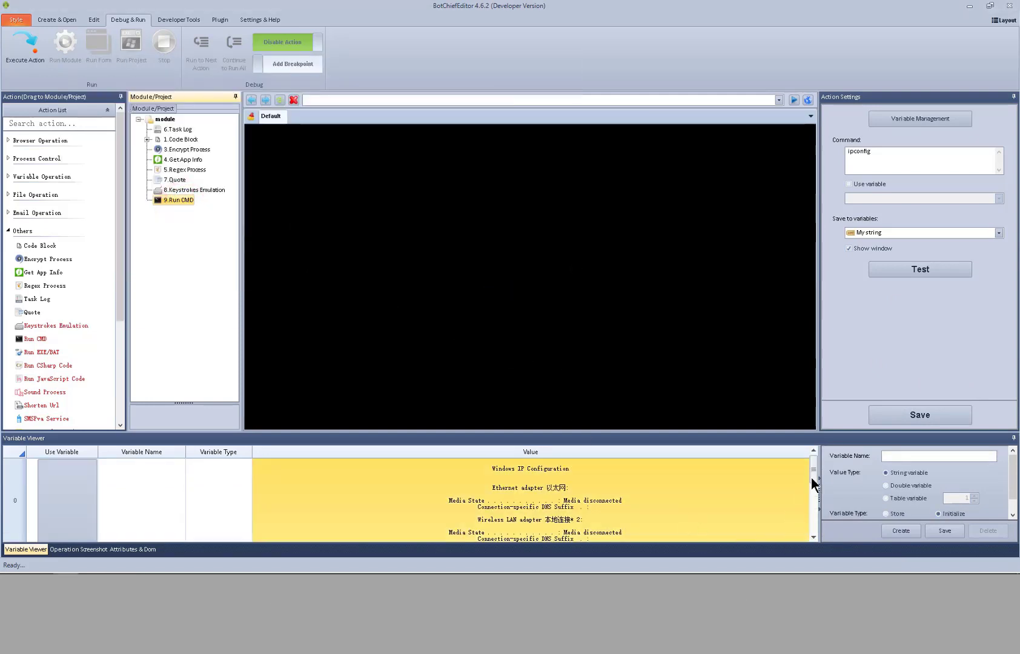
mouse_move(815, 471)
left_mouse_down()
mouse_move(810, 510)
mouse_move(819, 463)
left_mouse_up()
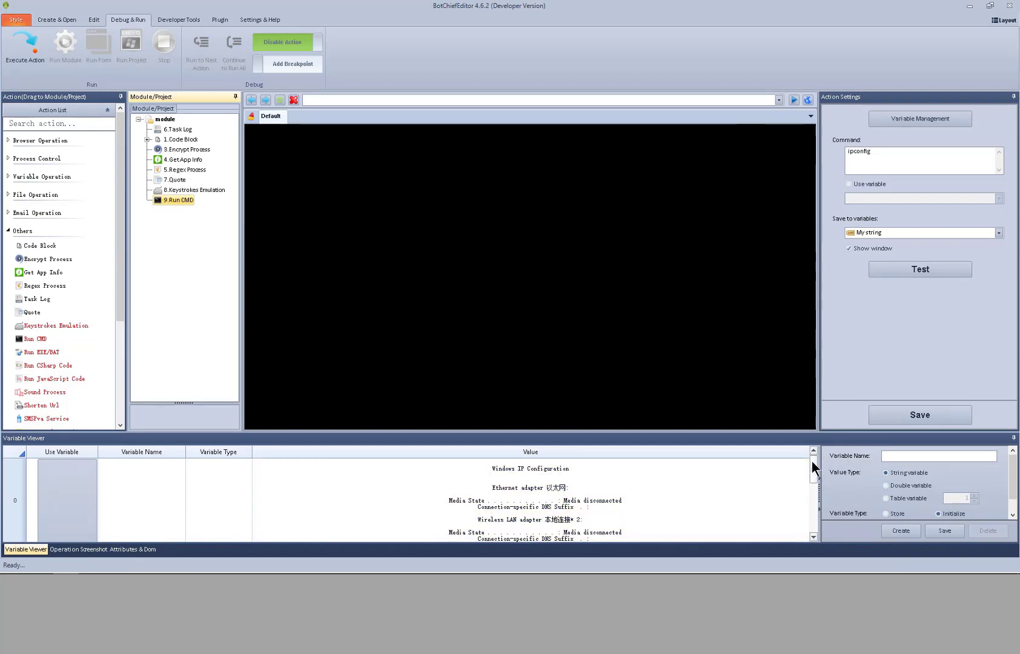
left_click_drag(812, 462, 817, 491)
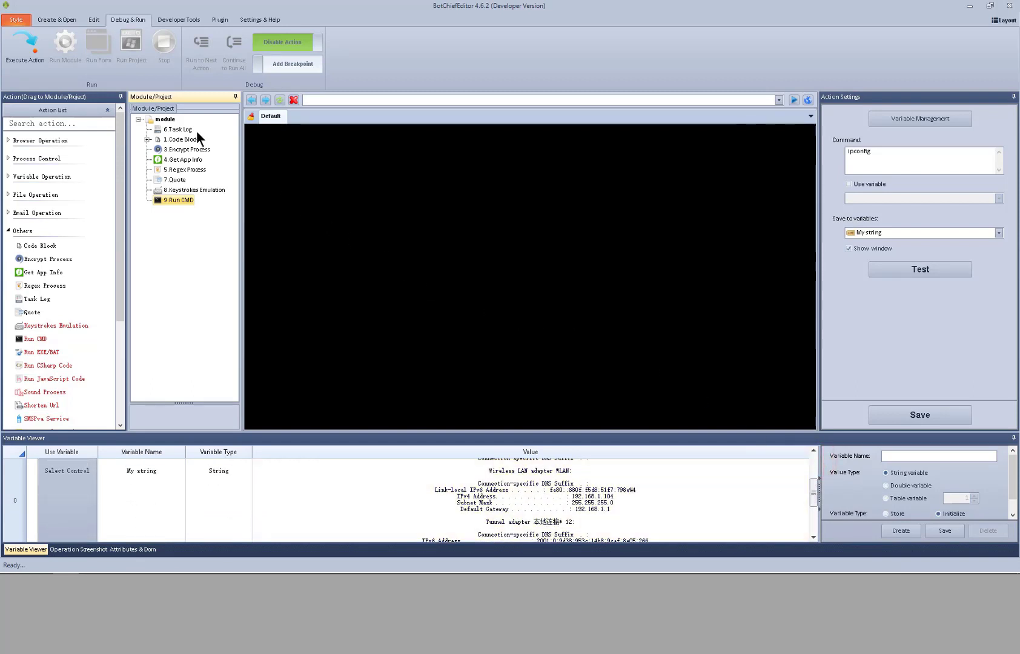
Add a Run EXE/BAT action (Others) as step 10 and select it
right_click(173, 120)
mouse_move(188, 126)
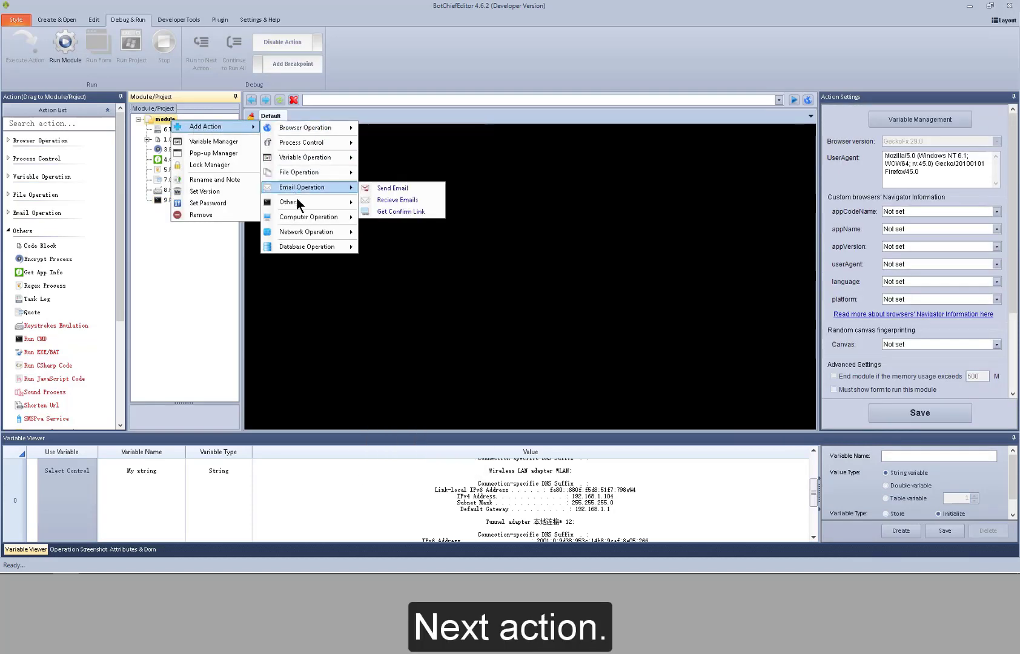
mouse_move(297, 202)
left_click(422, 299)
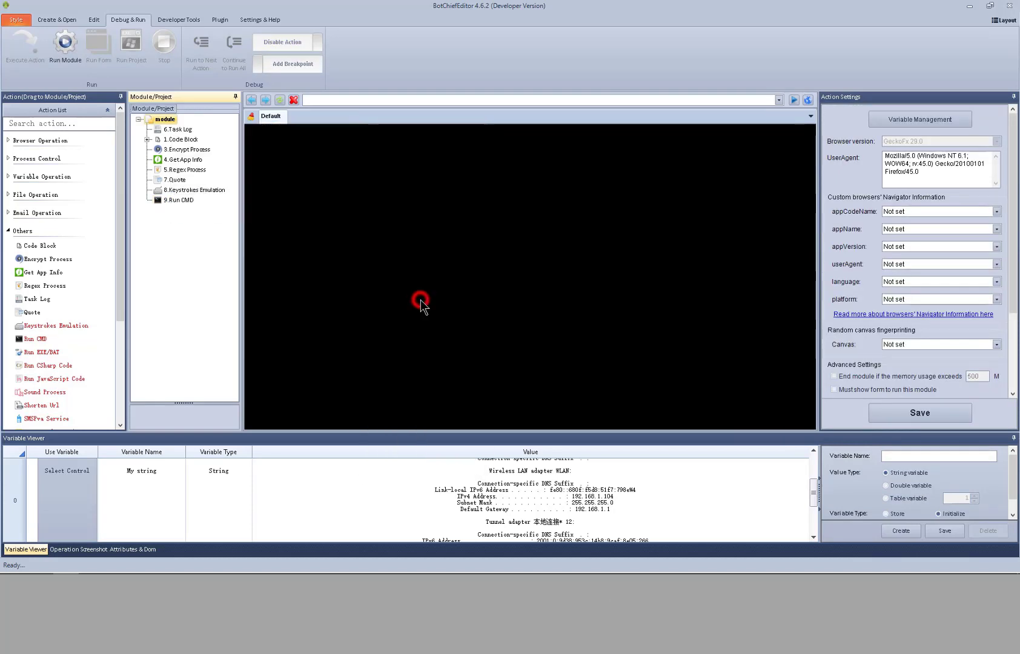
left_click(193, 211)
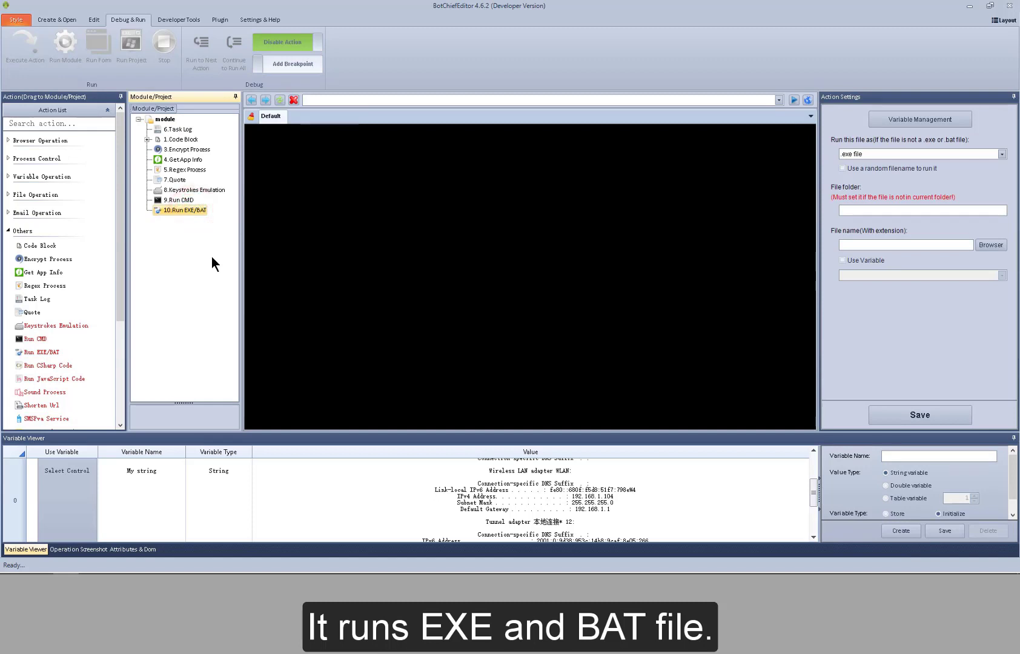
Keep .exe file as the run type and close the file browser without choosing a file
left_click(1003, 155)
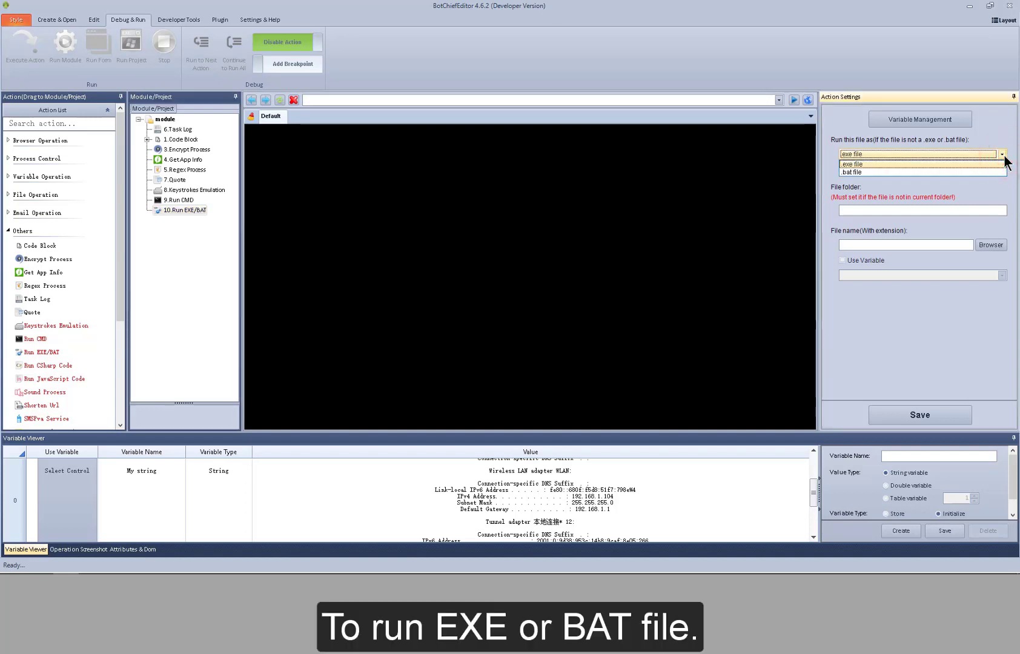
left_click(1003, 155)
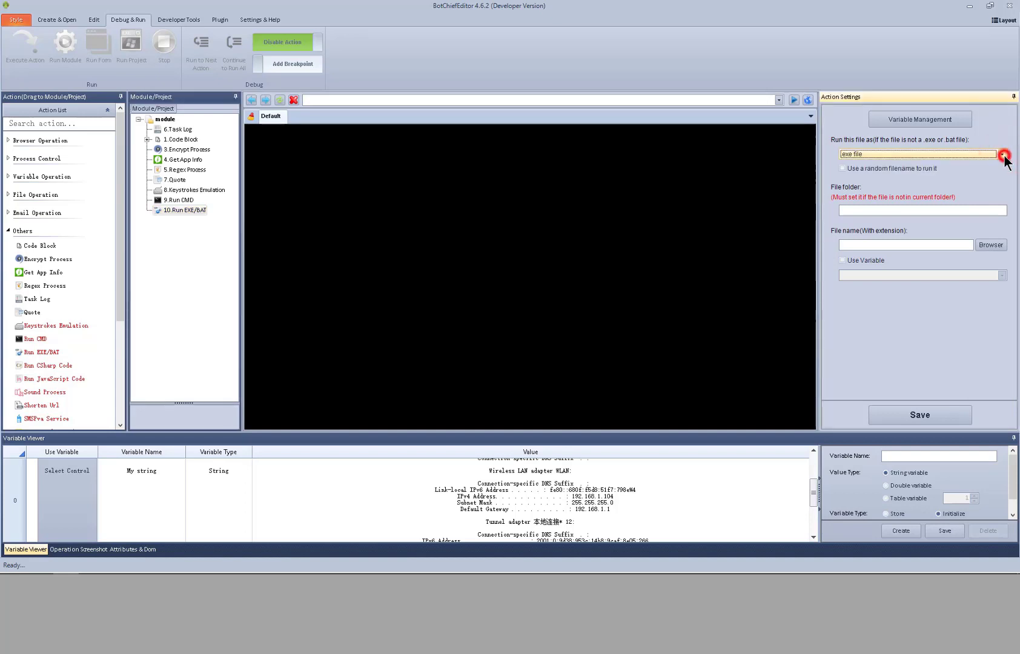
left_click(924, 245)
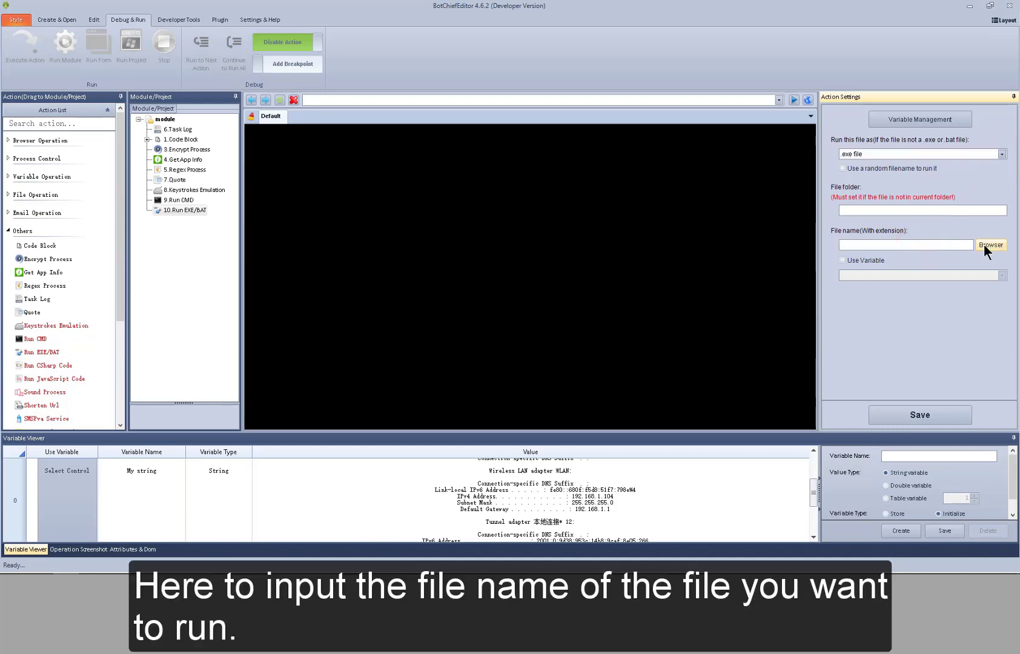
left_click(984, 244)
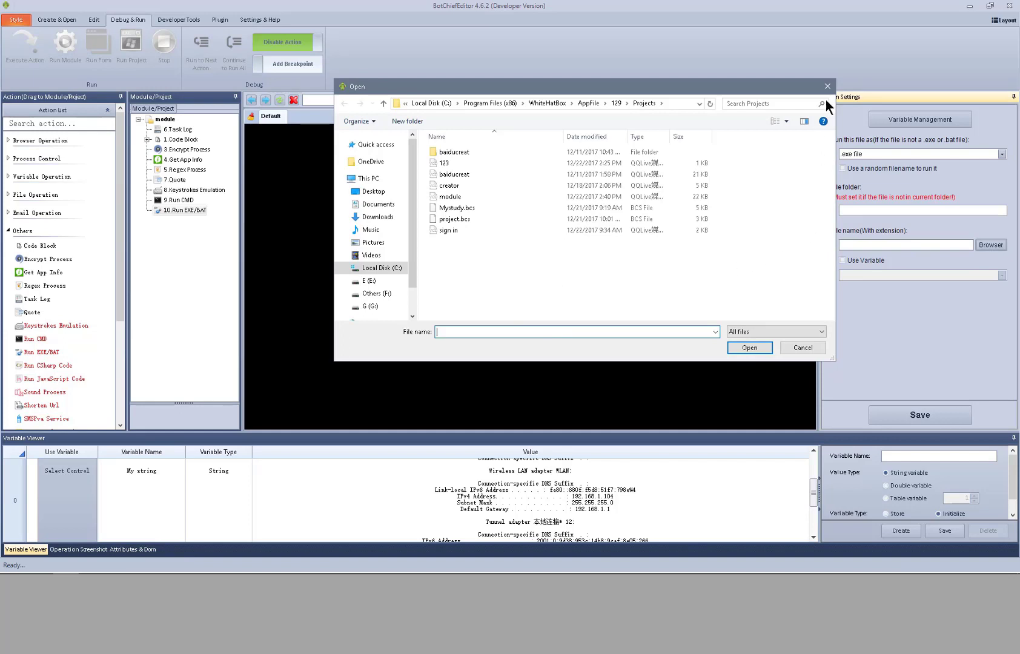
left_click(828, 86)
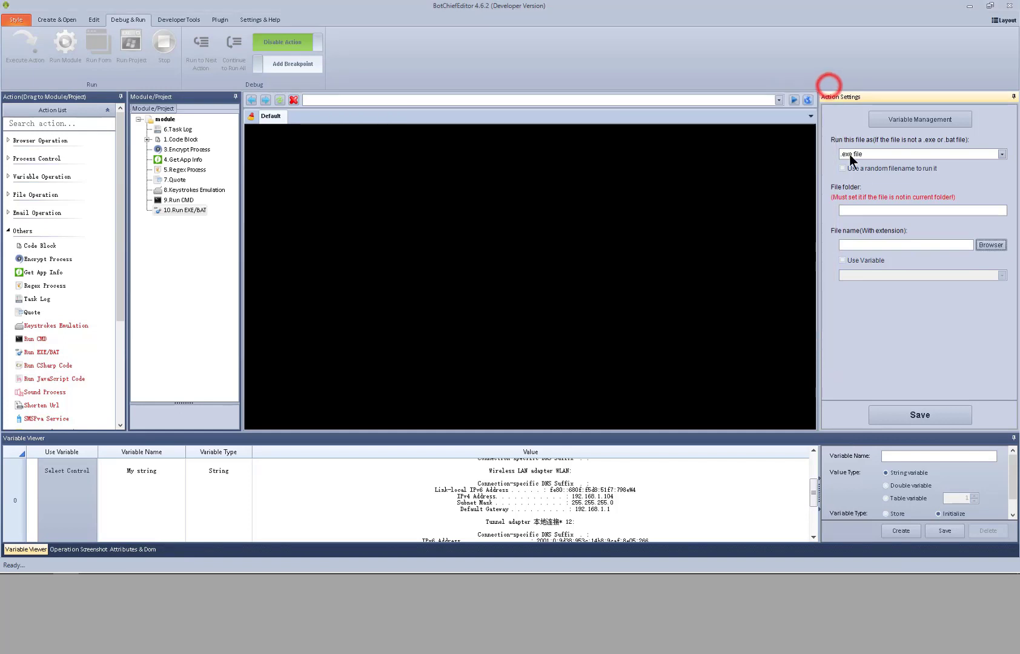
left_click(890, 212)
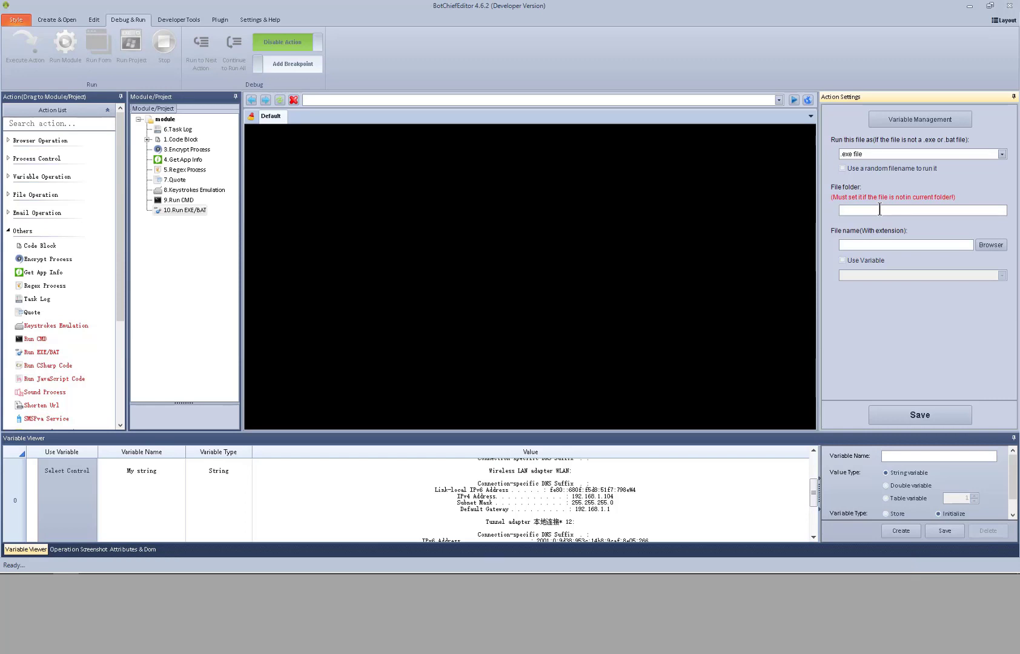
Add a Run CSharp Code action as step 11 and scroll through its empty code settings
left_click(165, 120)
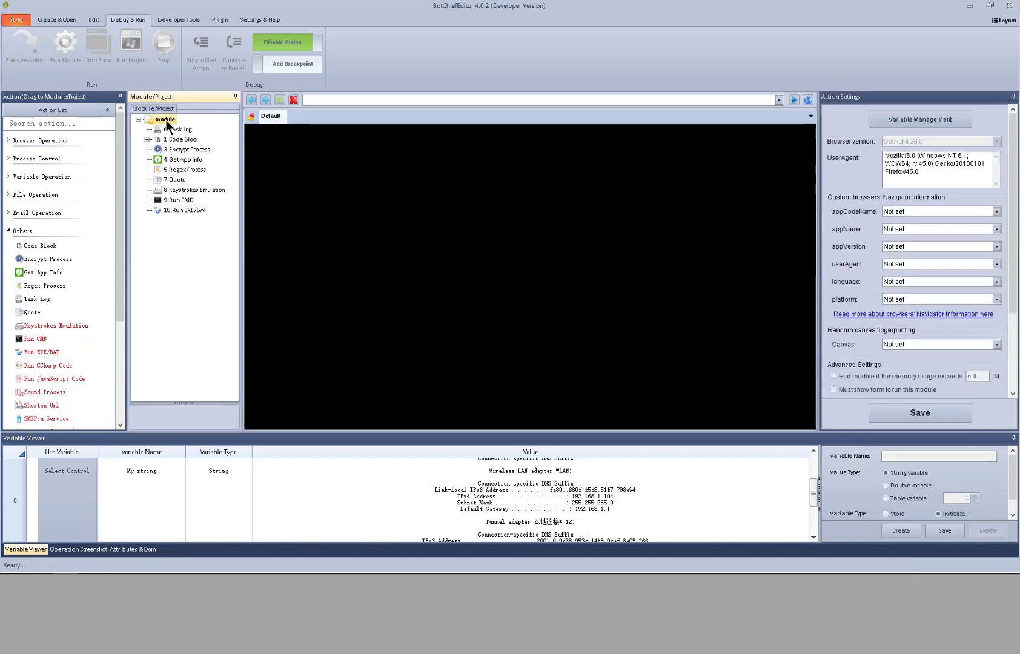
right_click(168, 124)
mouse_move(181, 126)
mouse_move(312, 199)
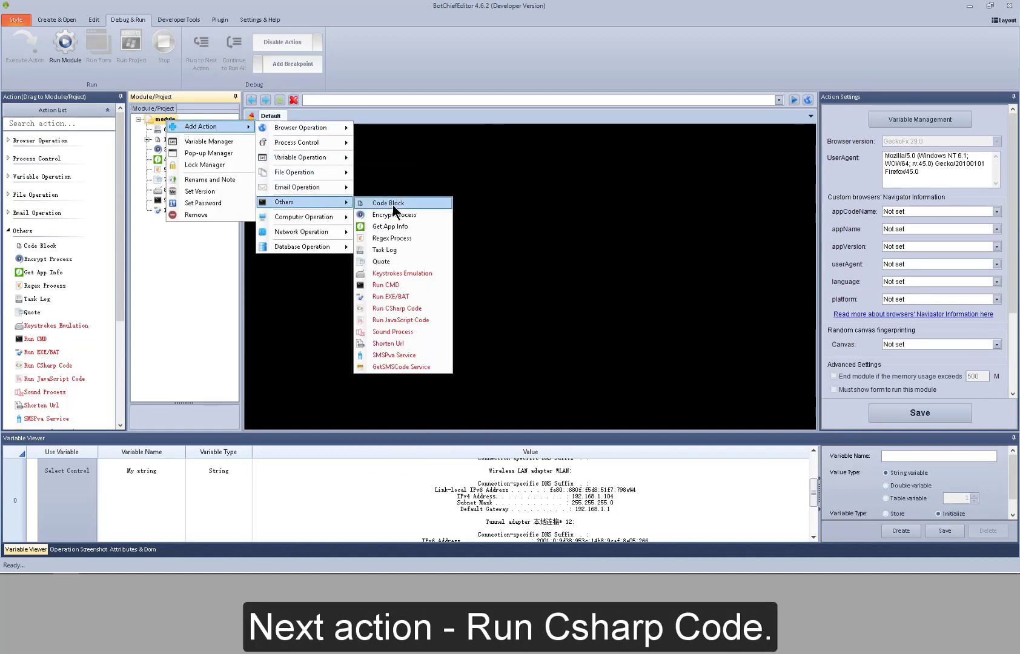
left_click(410, 307)
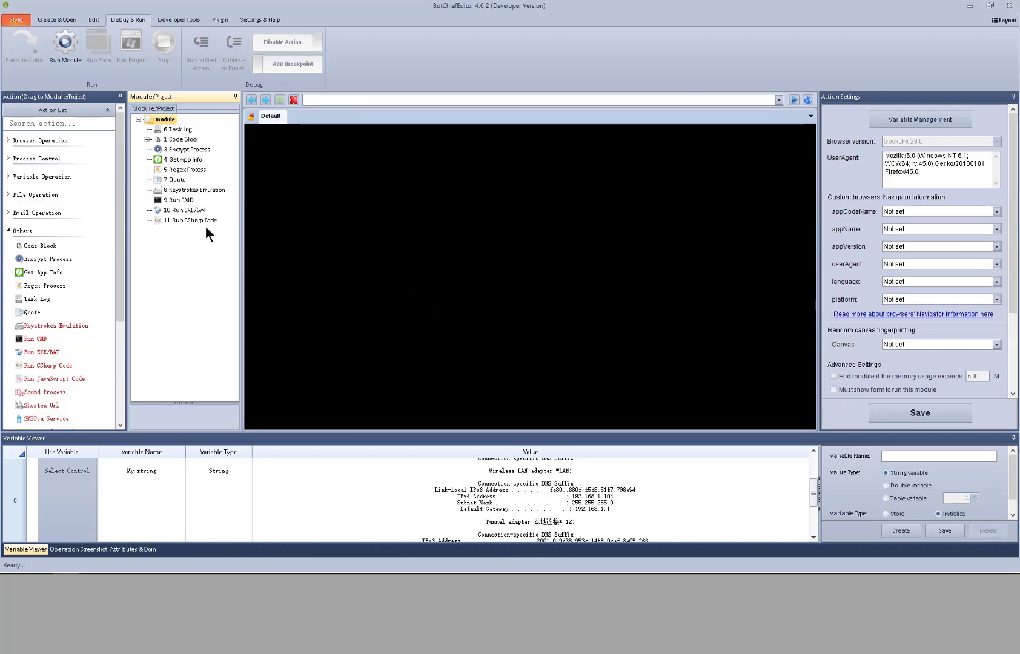
left_click(203, 221)
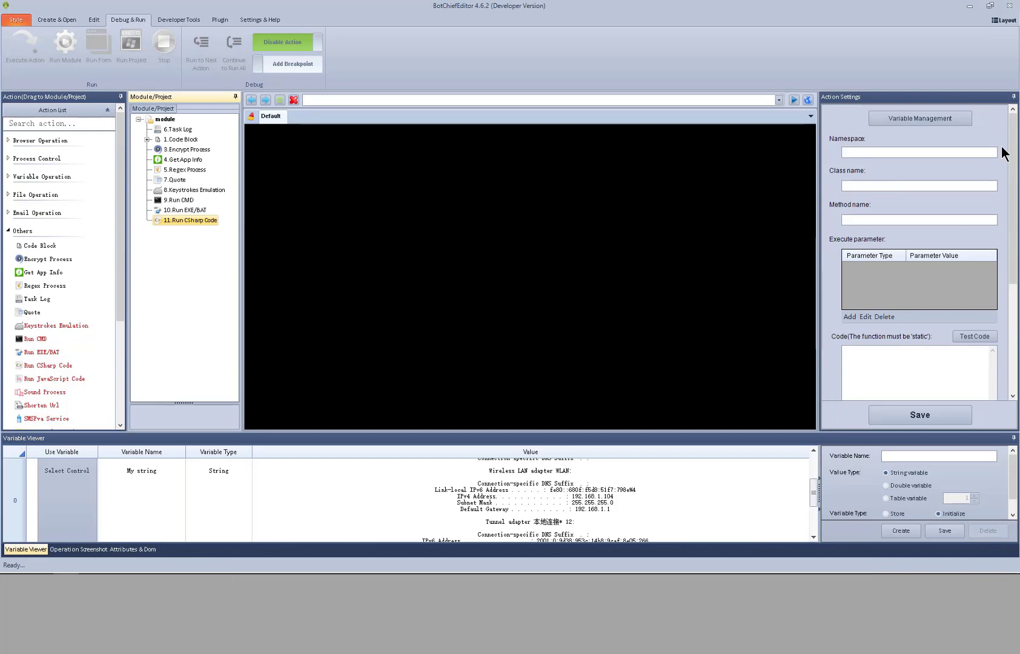
scroll(1000, 182, "down", 3)
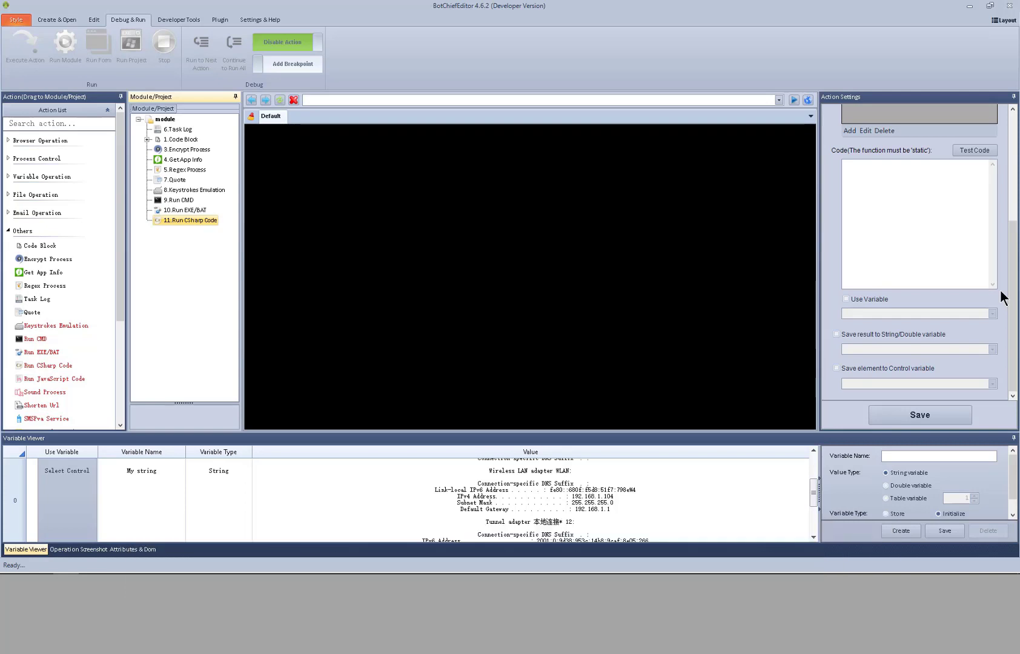
Add a Run JavaScript Code action as step 12 and scroll through its empty settings
right_click(168, 119)
mouse_move(241, 129)
mouse_move(338, 202)
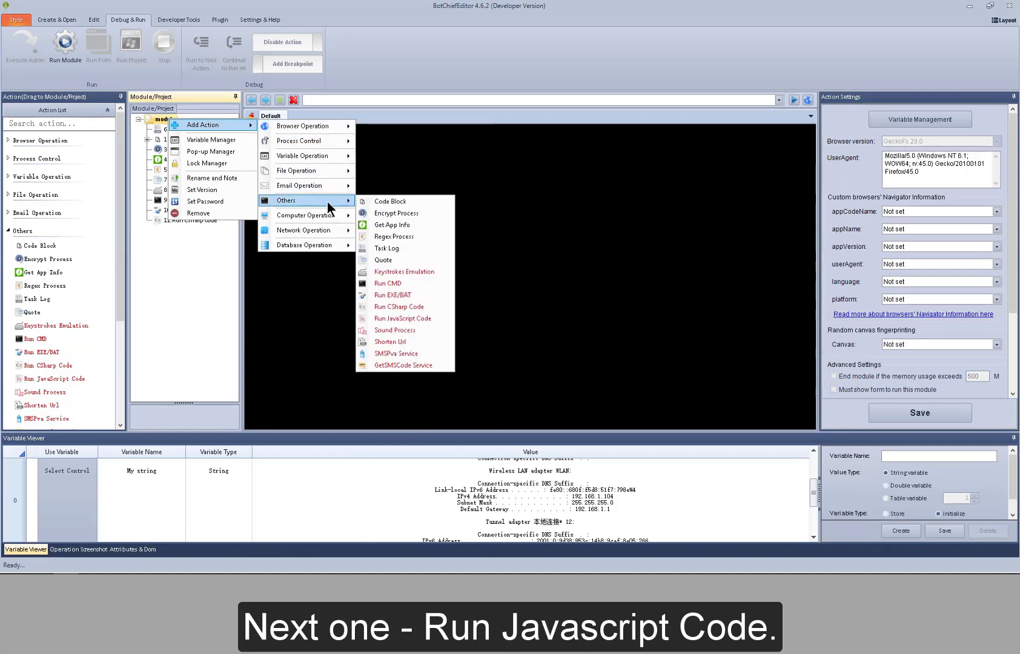
left_click(412, 318)
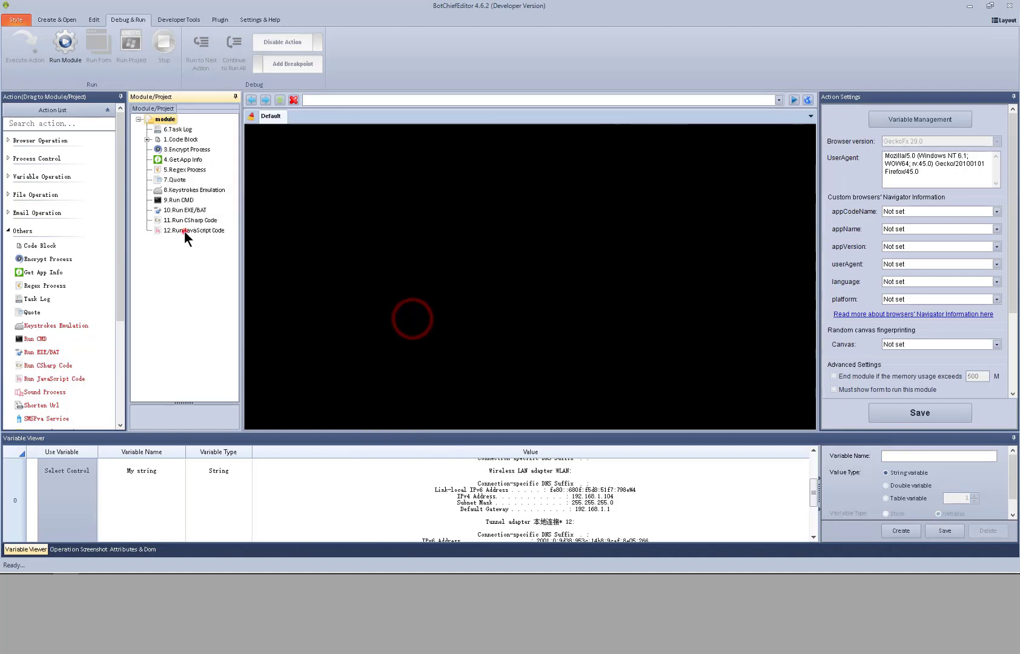
left_click(184, 231)
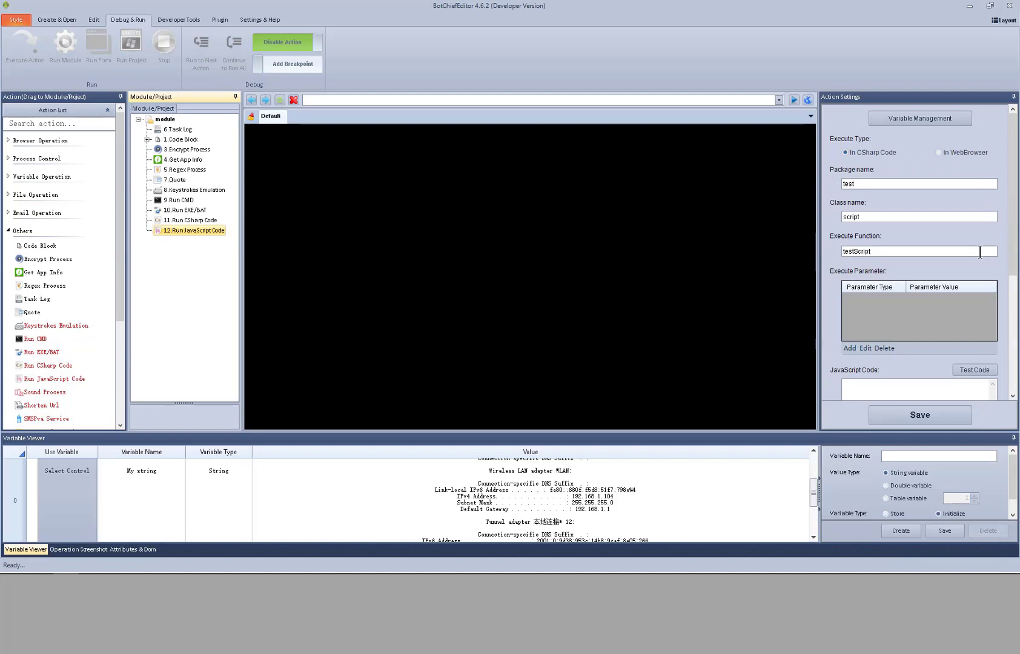
scroll(1000, 279, "down", 5)
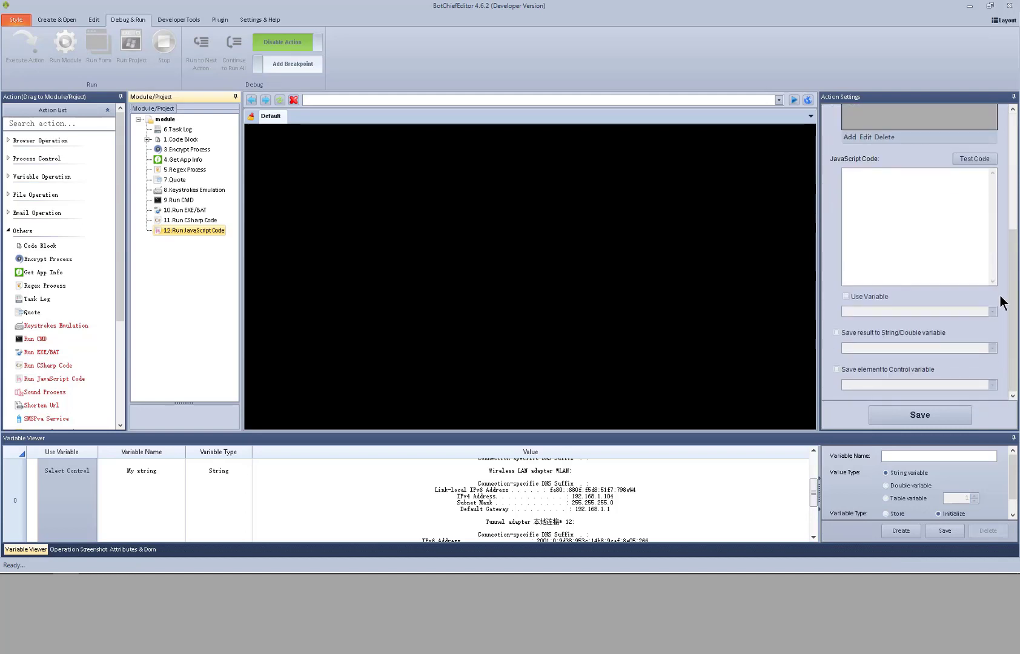
Add a Sound Process action as step 13 and select it to show its settings
right_click(167, 121)
mouse_move(194, 127)
mouse_move(311, 203)
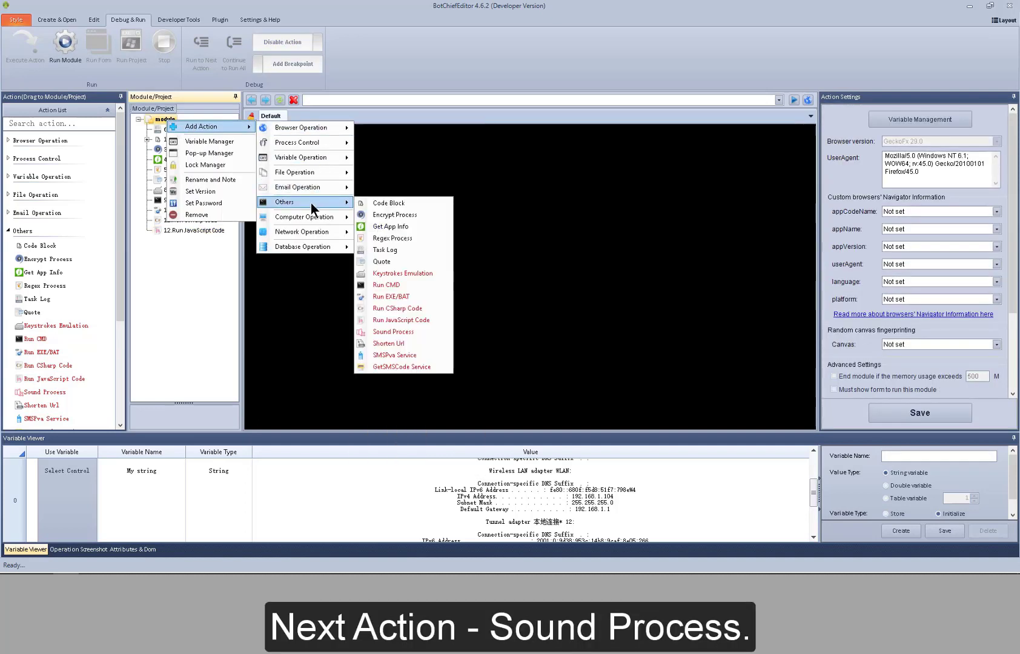
left_click(418, 334)
left_click(193, 241)
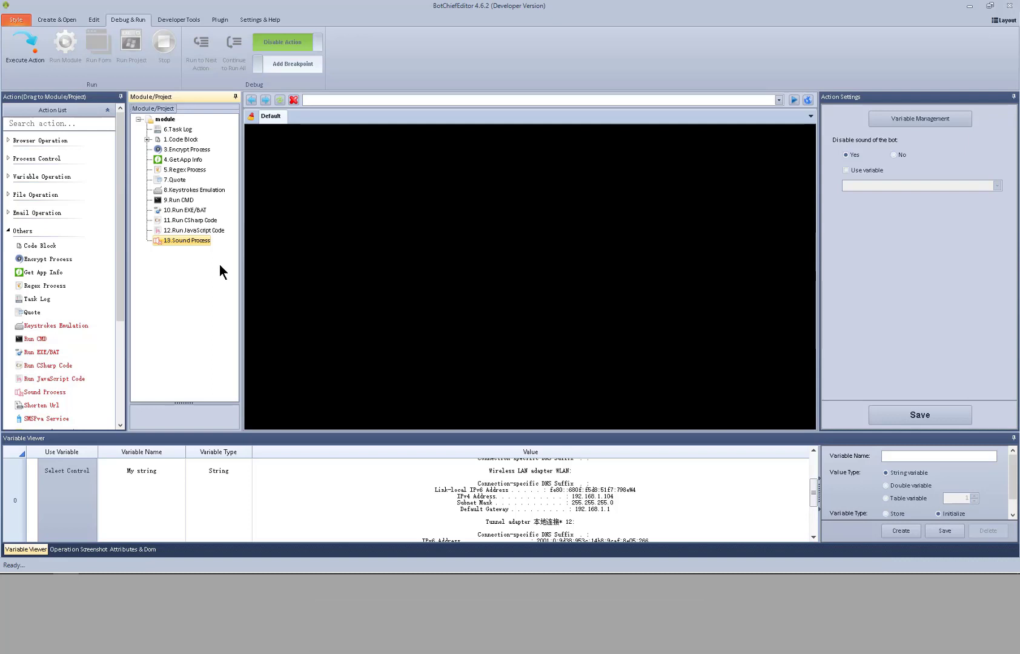
Add a Shorten Url action as step 16 and focus its Shorten Content box
right_click(162, 119)
mouse_move(212, 124)
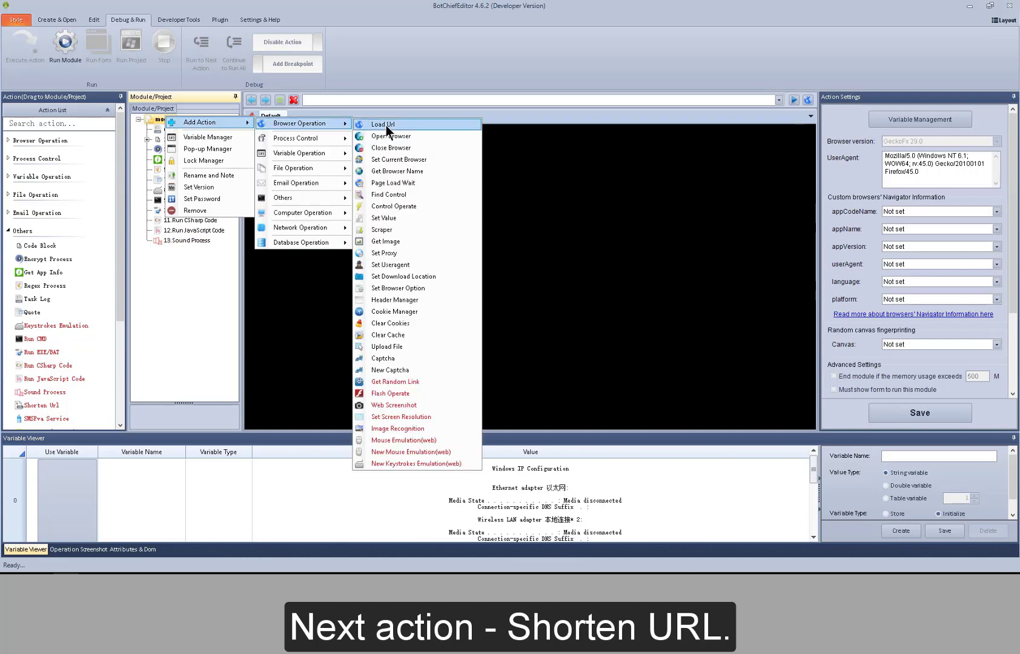
mouse_move(330, 197)
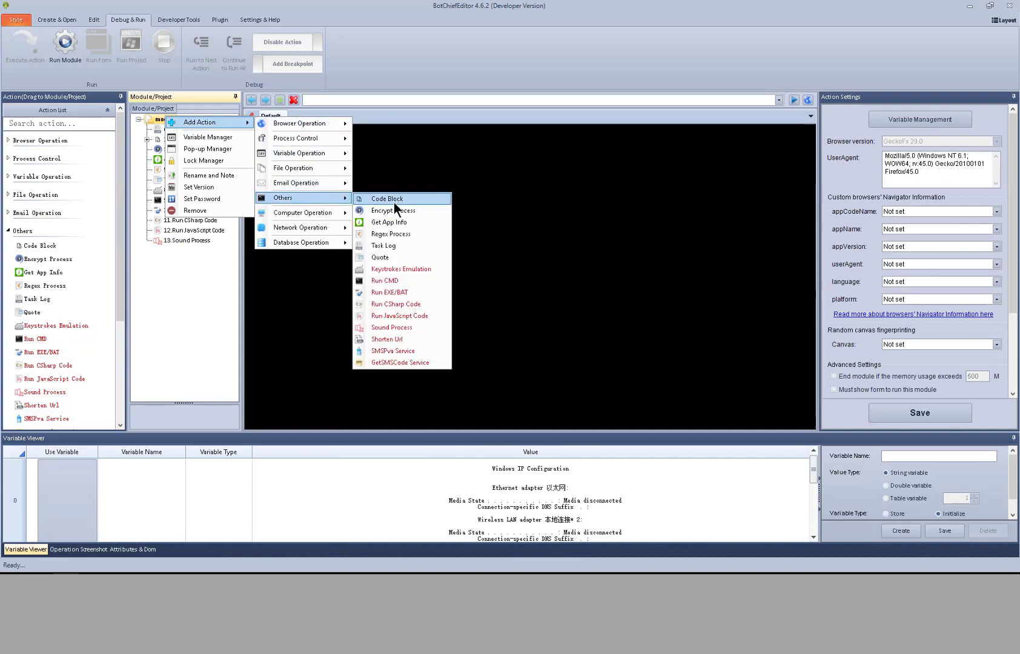
left_click(418, 340)
left_click(193, 251)
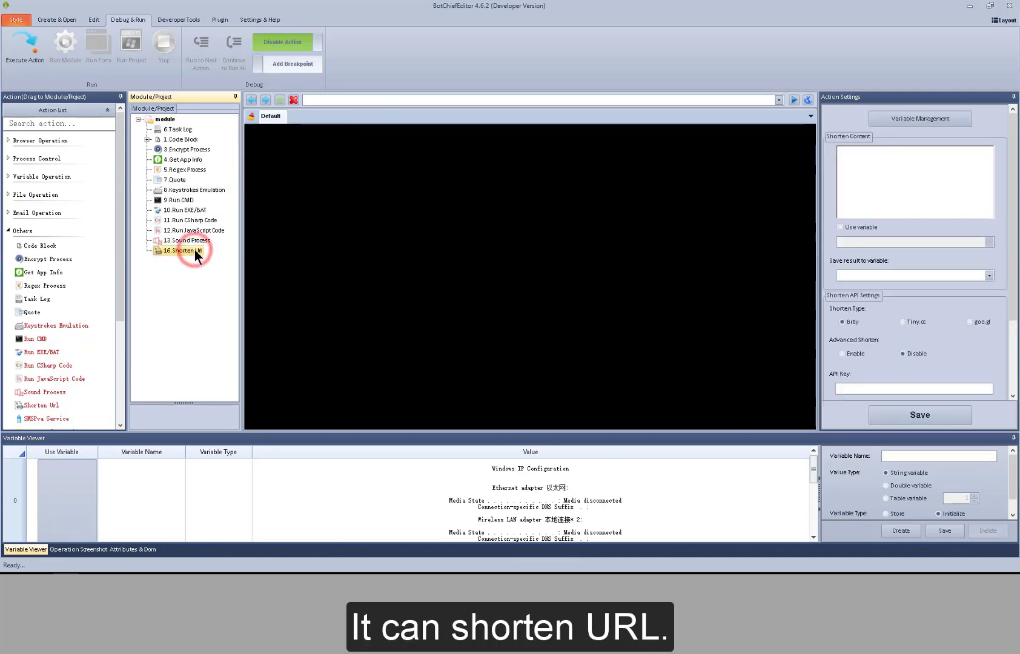
left_click(896, 189)
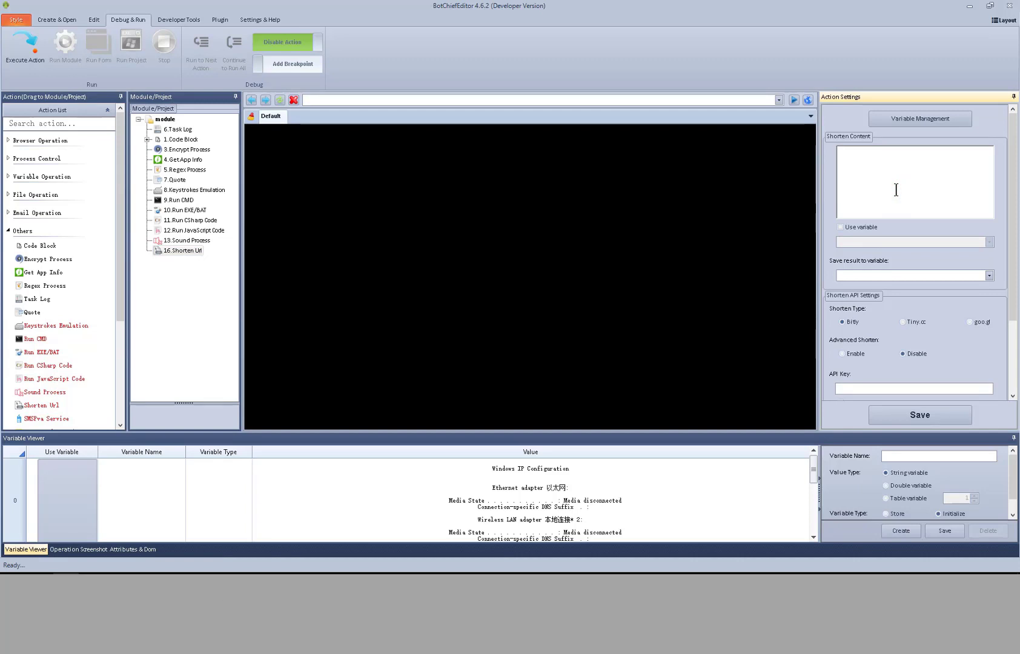
In Firefox, reopen the Slender Man article and copy its web address
key("alt+Tab")
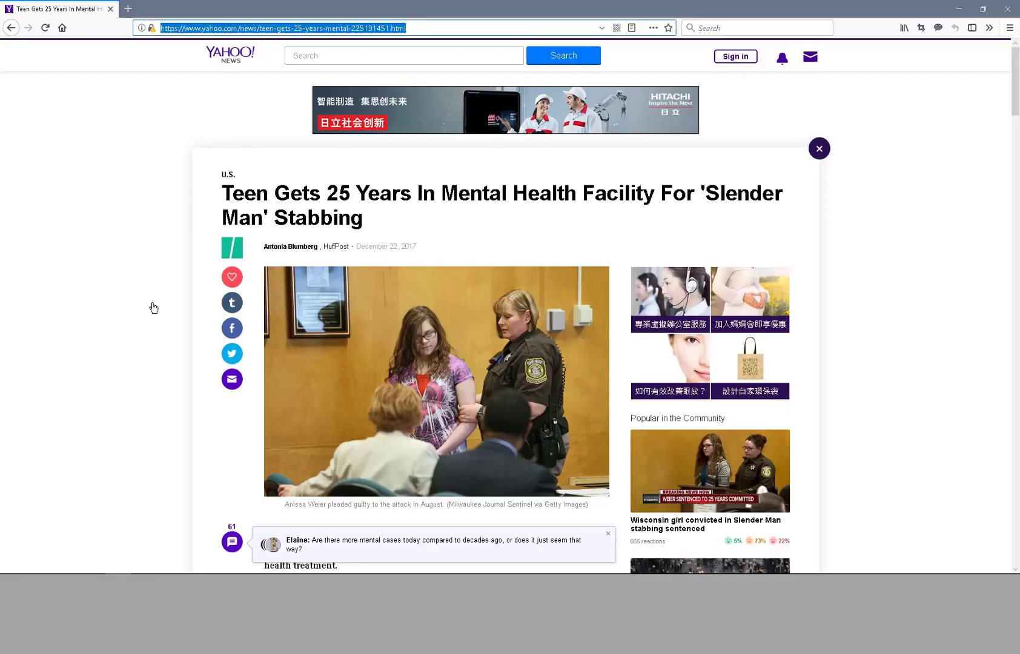
left_click(142, 306)
scroll(142, 306, "down", 2)
left_click(142, 306)
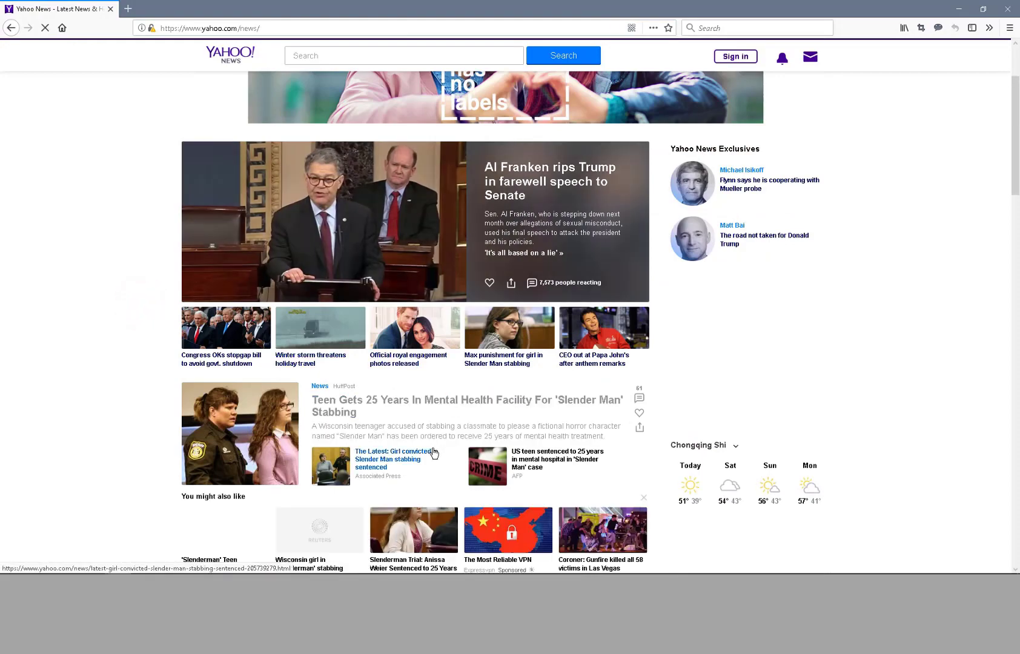
left_click(476, 400)
left_click(428, 28)
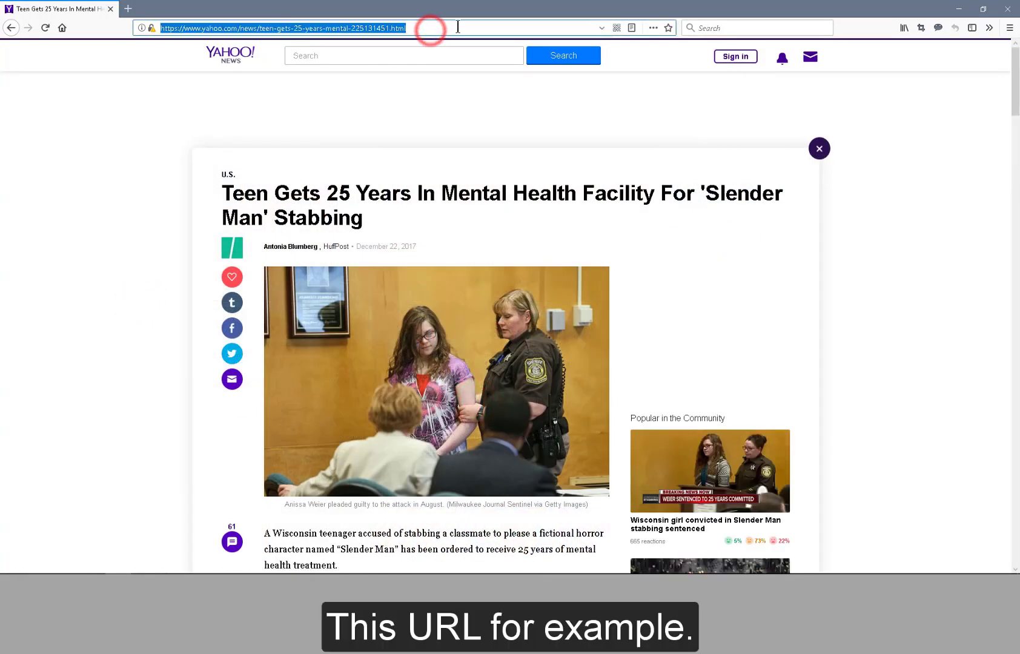
key("ctrl+c")
Paste the article URL into the Shorten Url step's Shorten Content field
key("alt+Tab")
left_click(885, 174)
key("ctrl+v")
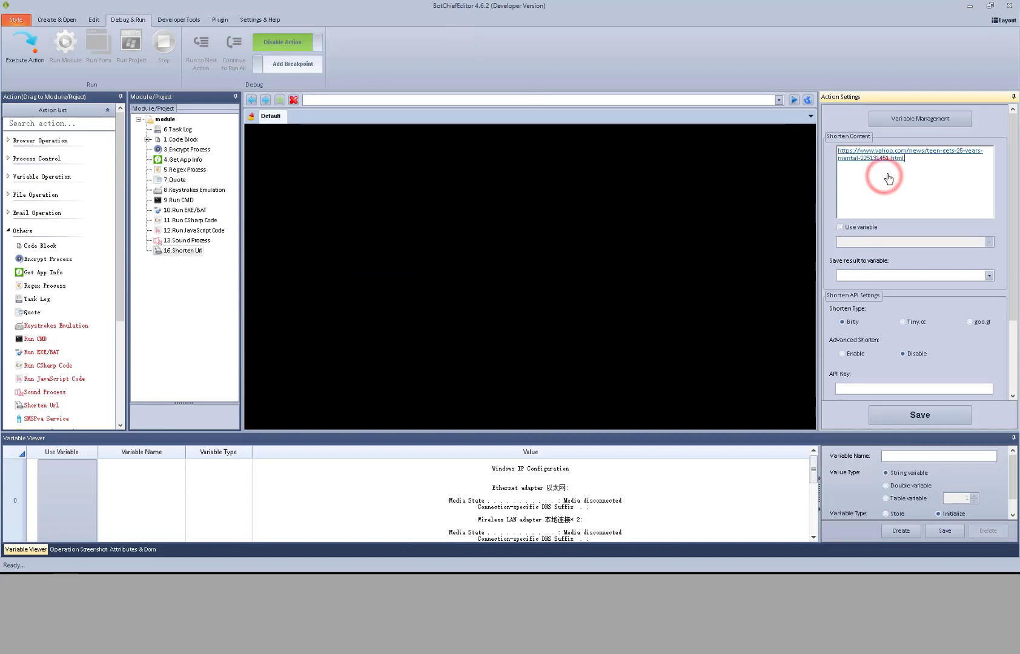
Save the Shorten Url result to My string and choose Bitly as the shortening service
left_click(990, 275)
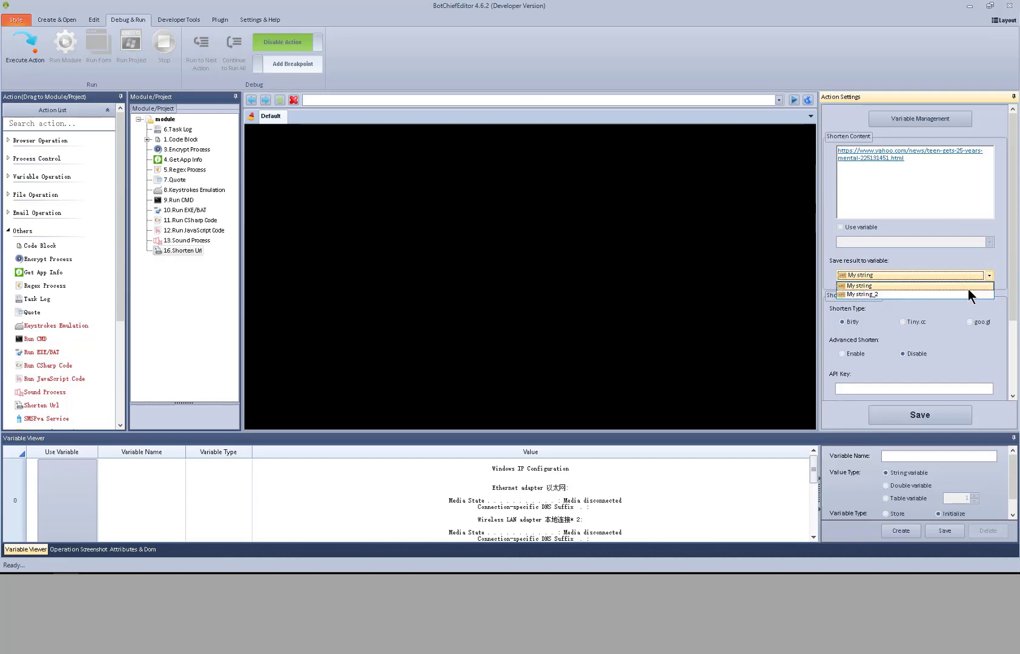
left_click(968, 290)
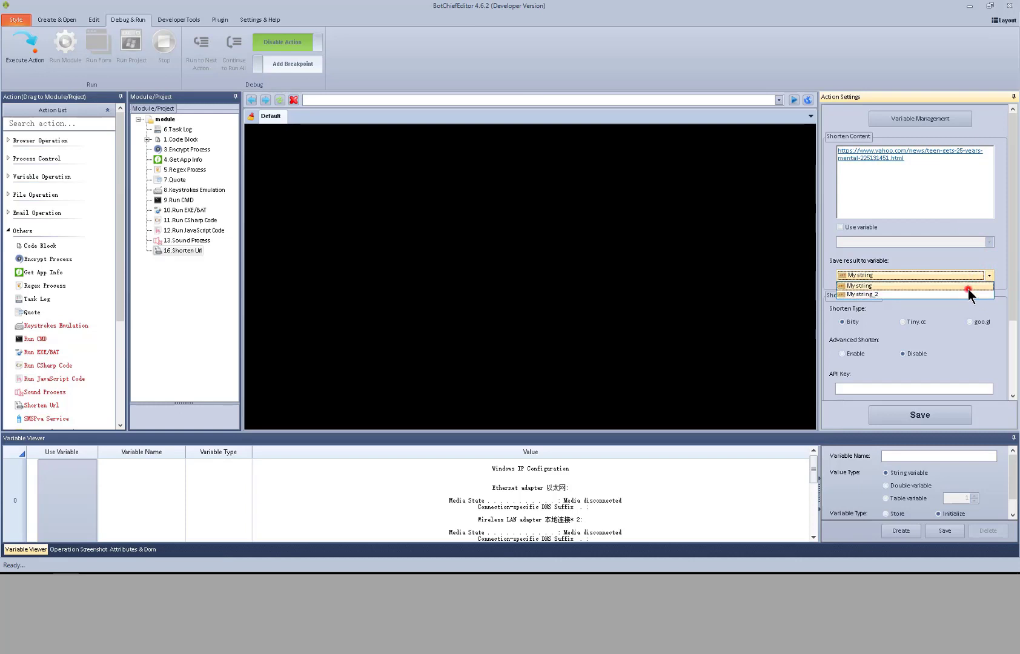
left_click(1011, 298)
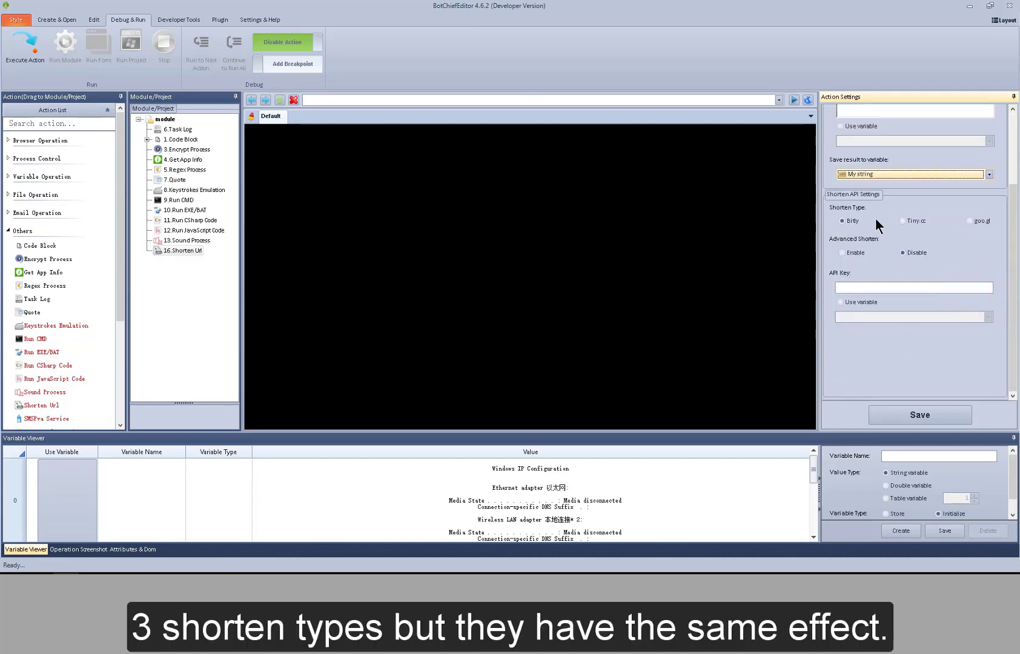
left_click(905, 221)
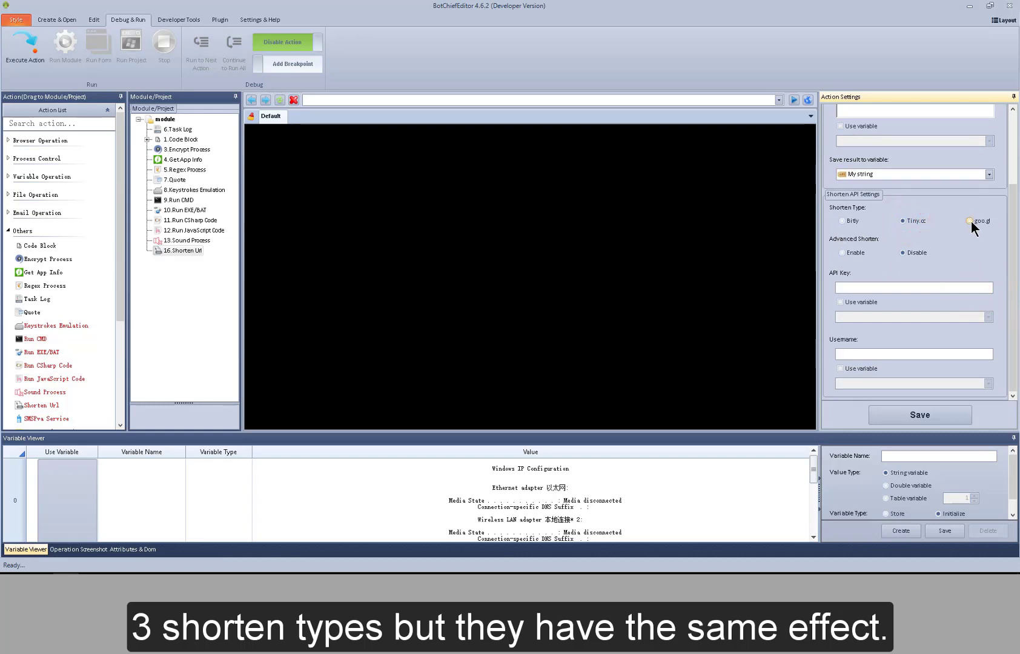
left_click(971, 222)
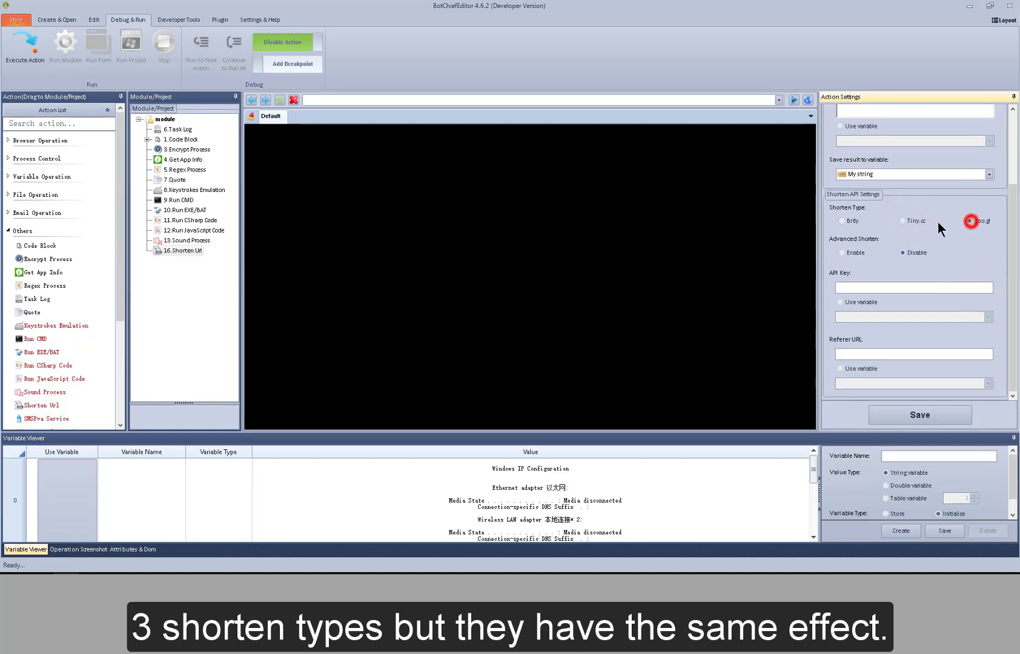
left_click(843, 220)
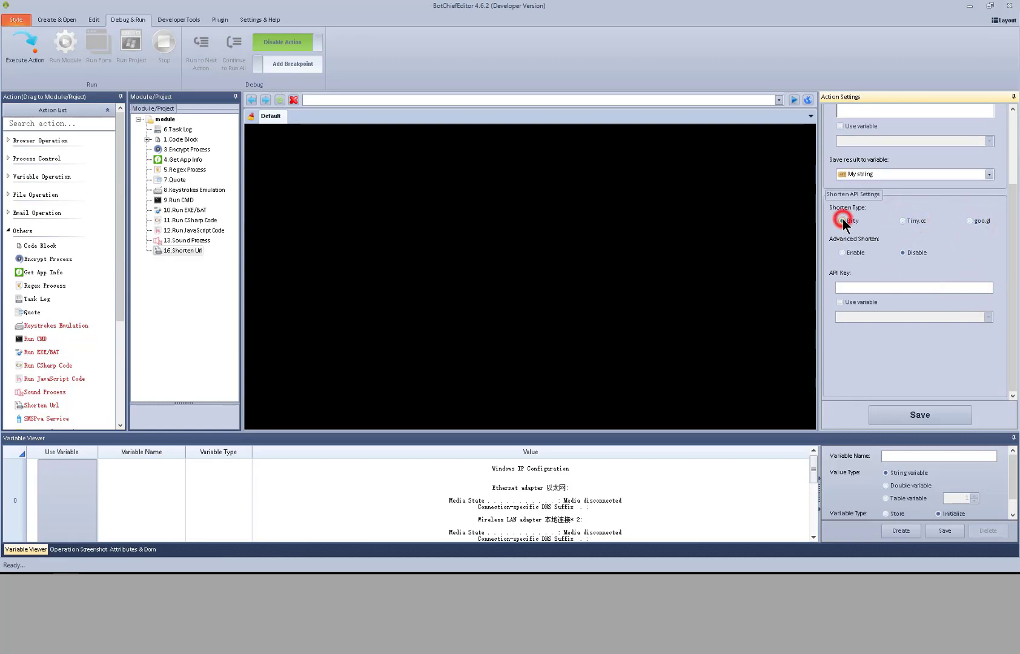
Enable advanced shortening with the pasted Bitly API key, save, and test-run the action
left_click(843, 254)
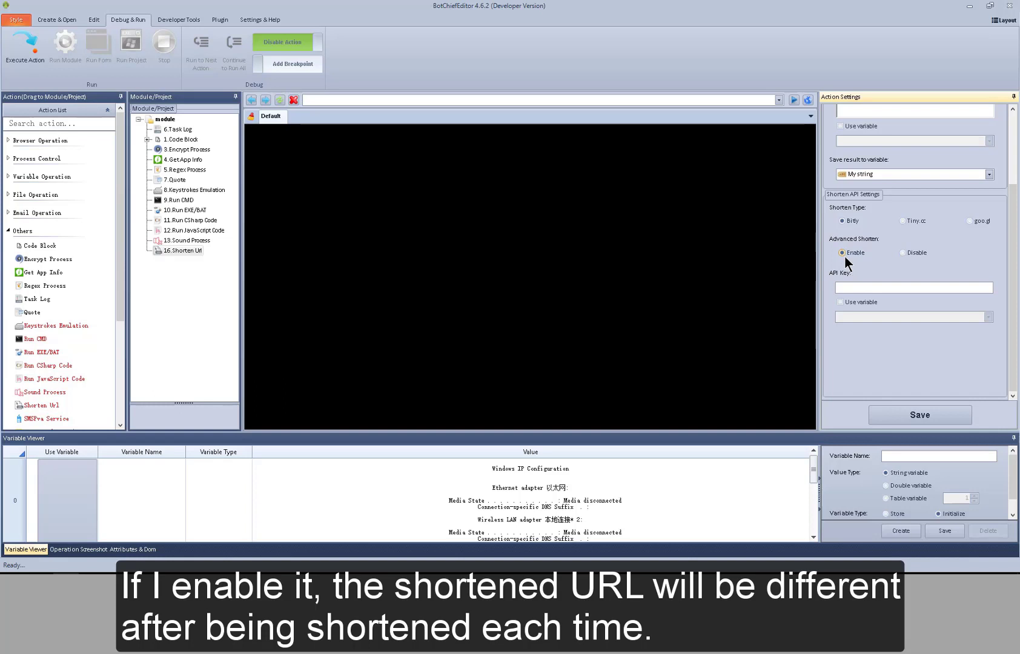
left_click(857, 288)
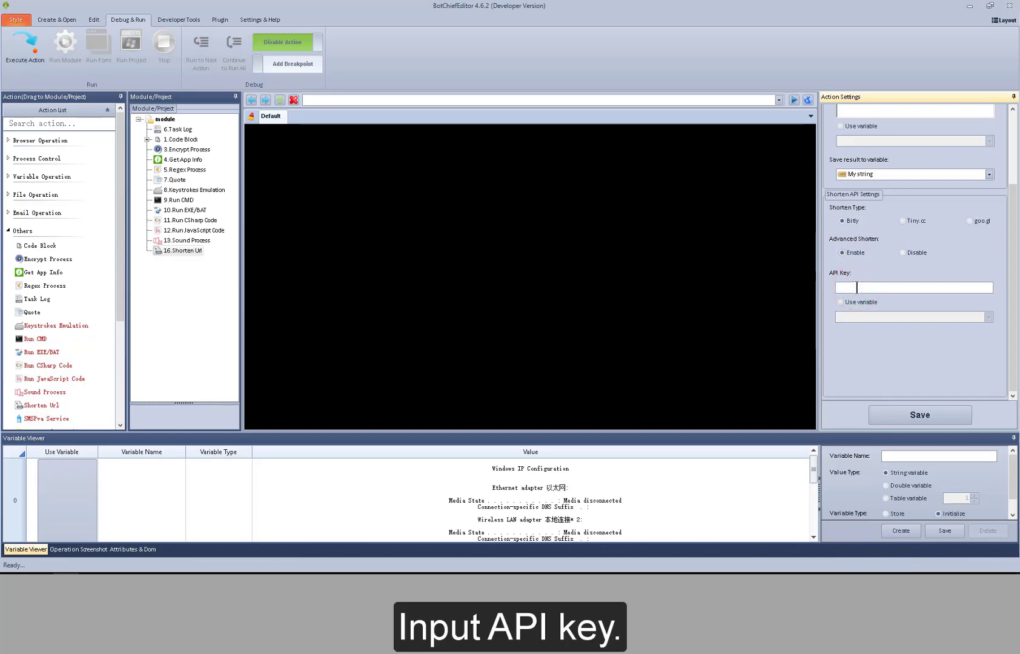
key("ctrl+v")
left_click(916, 413)
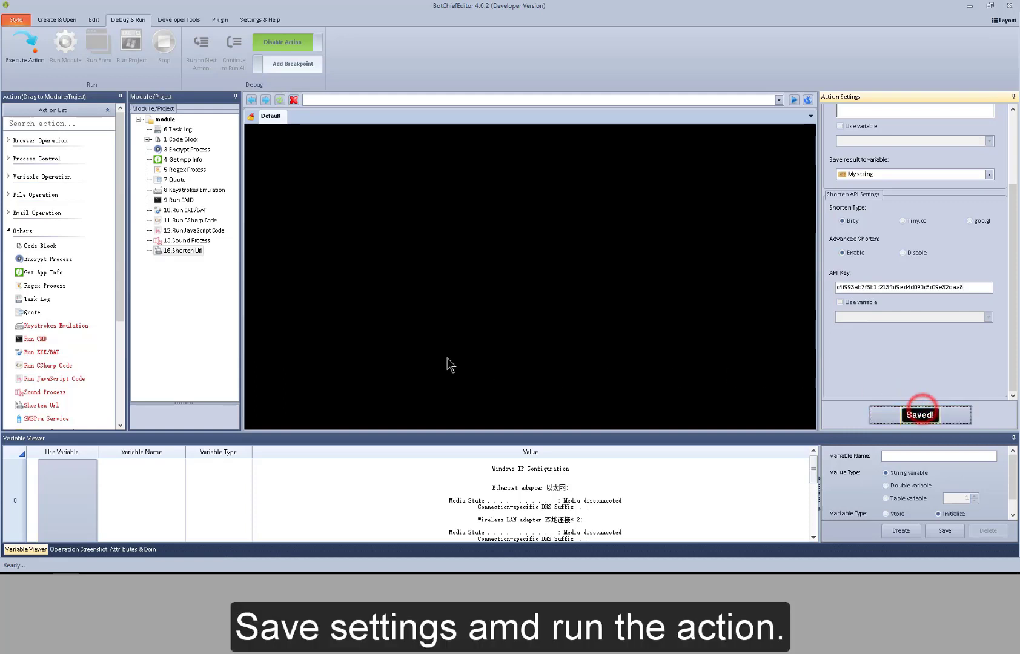
right_click(170, 253)
left_click(176, 255)
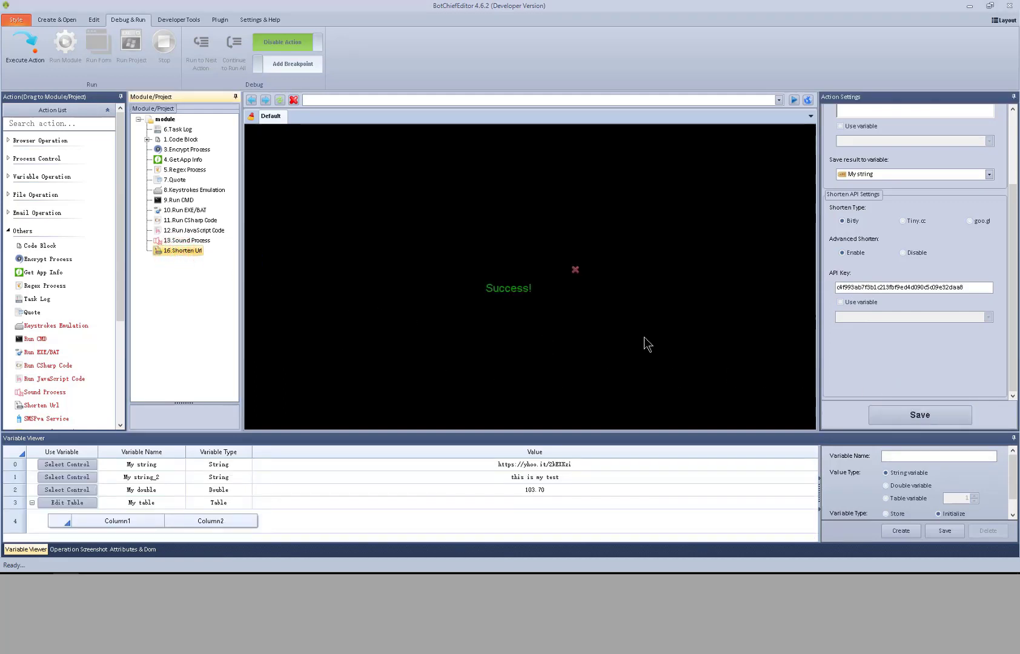
Load the yhoo.it short link from My string in Firefox, confirming it opens the Slender Man article
left_click_drag(1010, 260, 997, 191)
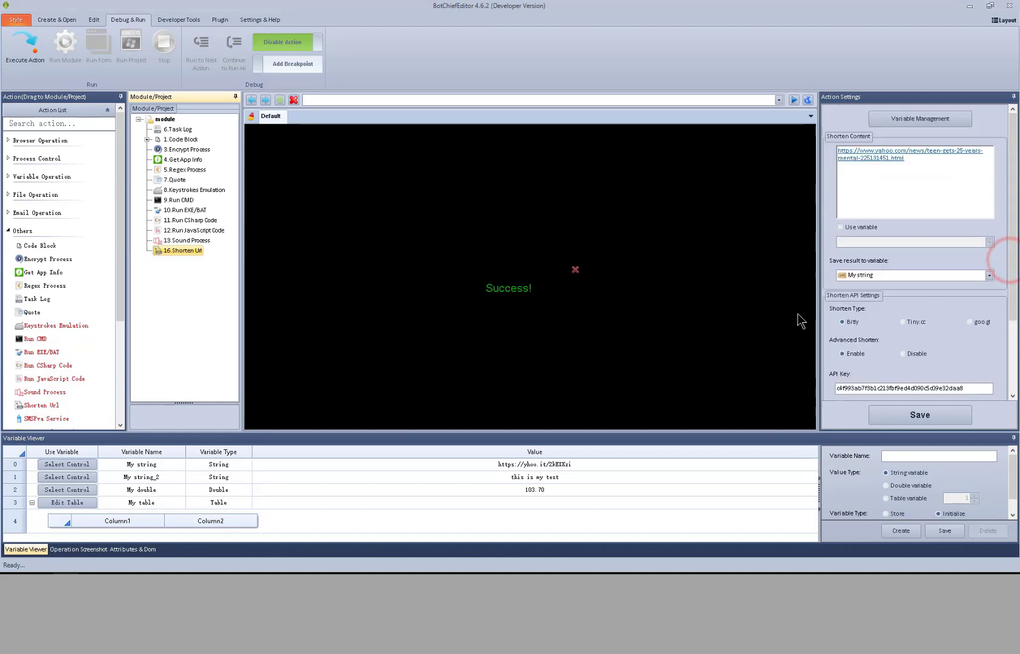
double_click(544, 464)
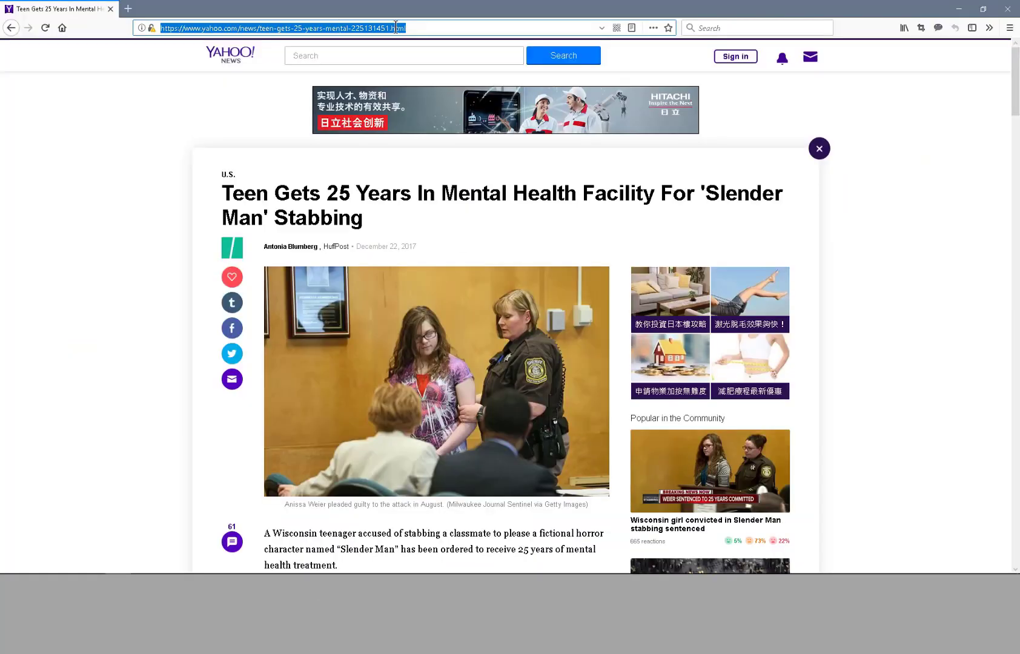
key("ctrl+v")
key("Return")
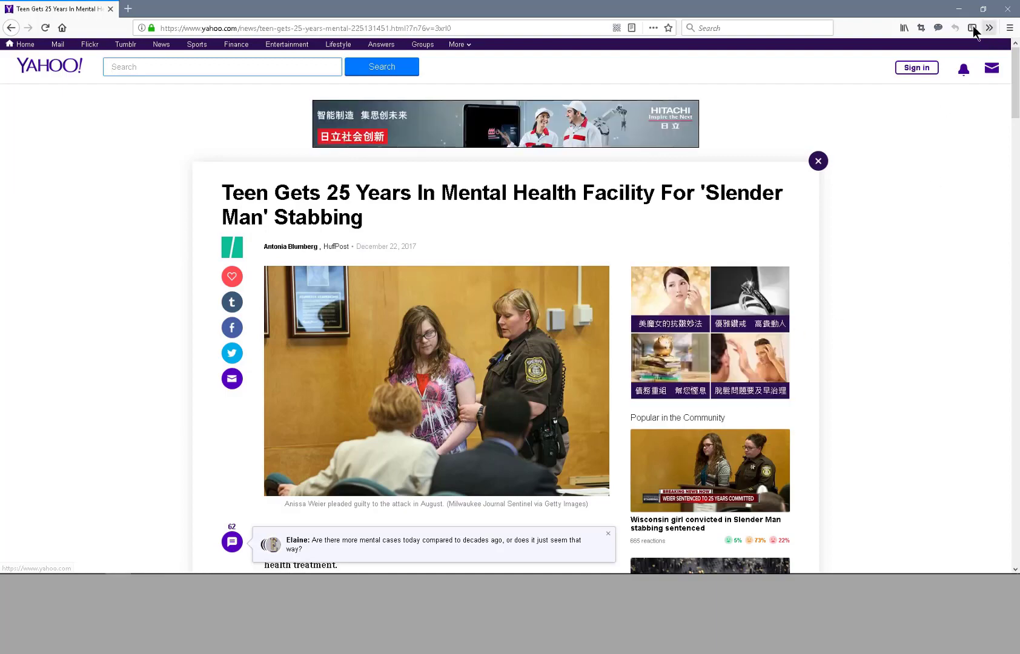
left_click(960, 9)
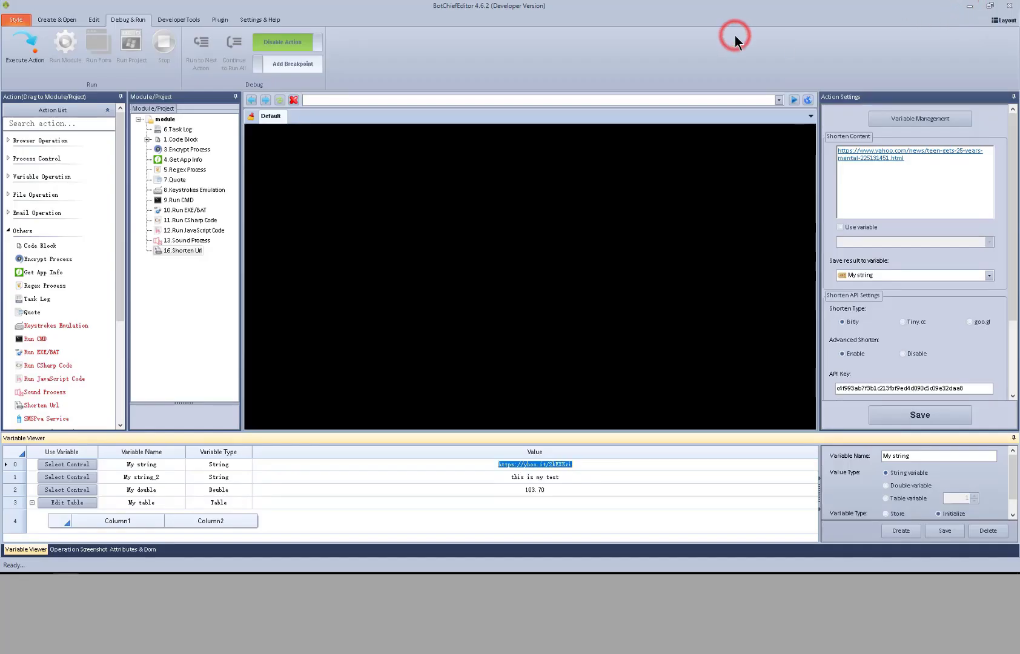
left_click(164, 119)
right_click(164, 119)
mouse_move(206, 123)
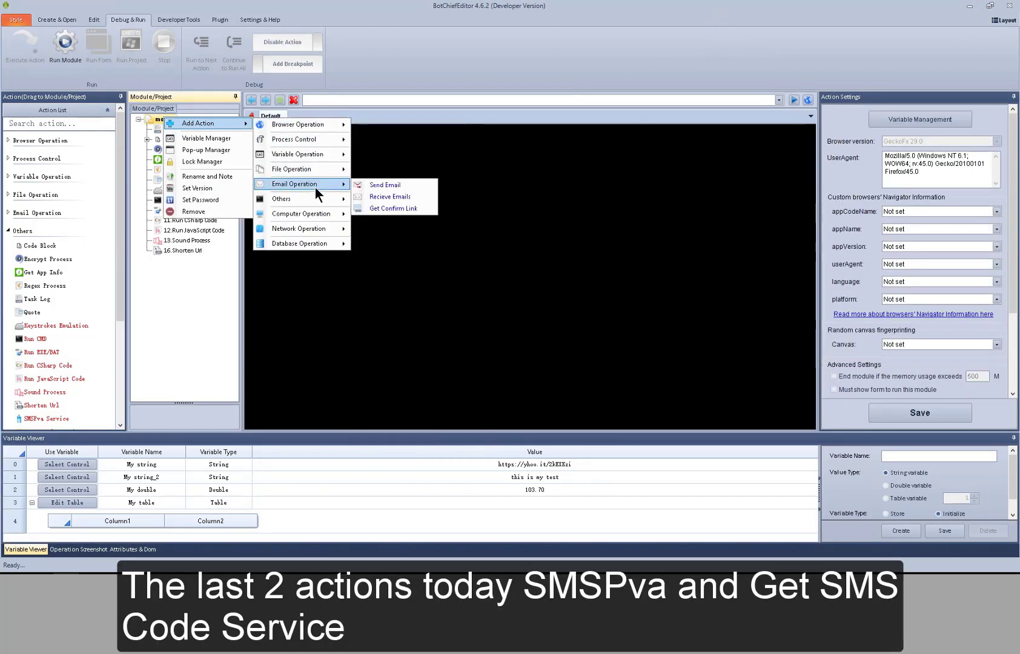
mouse_move(300, 199)
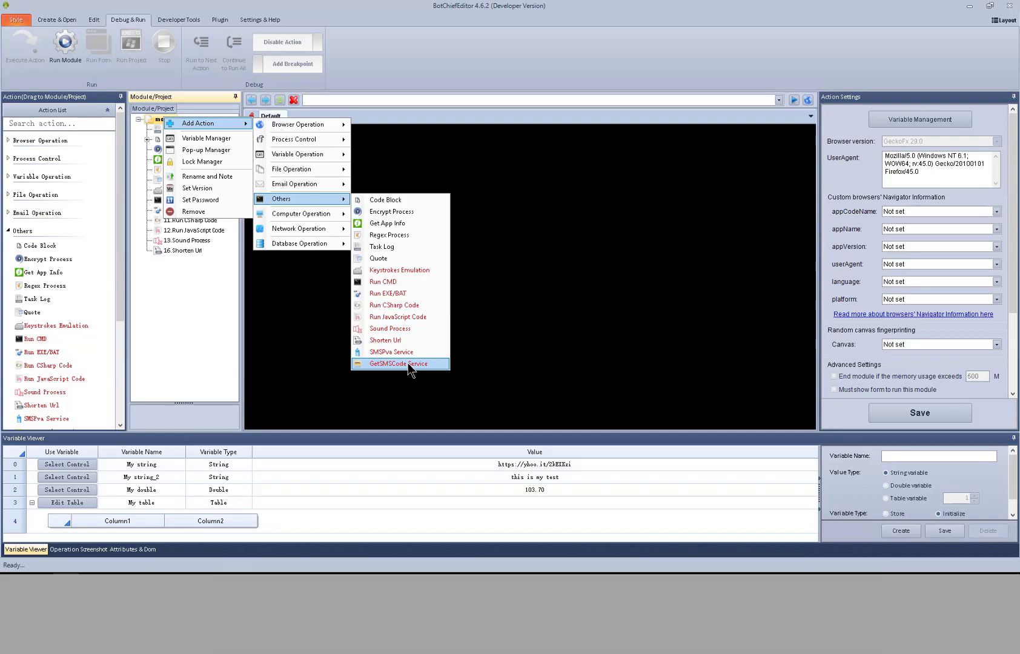
left_click(205, 330)
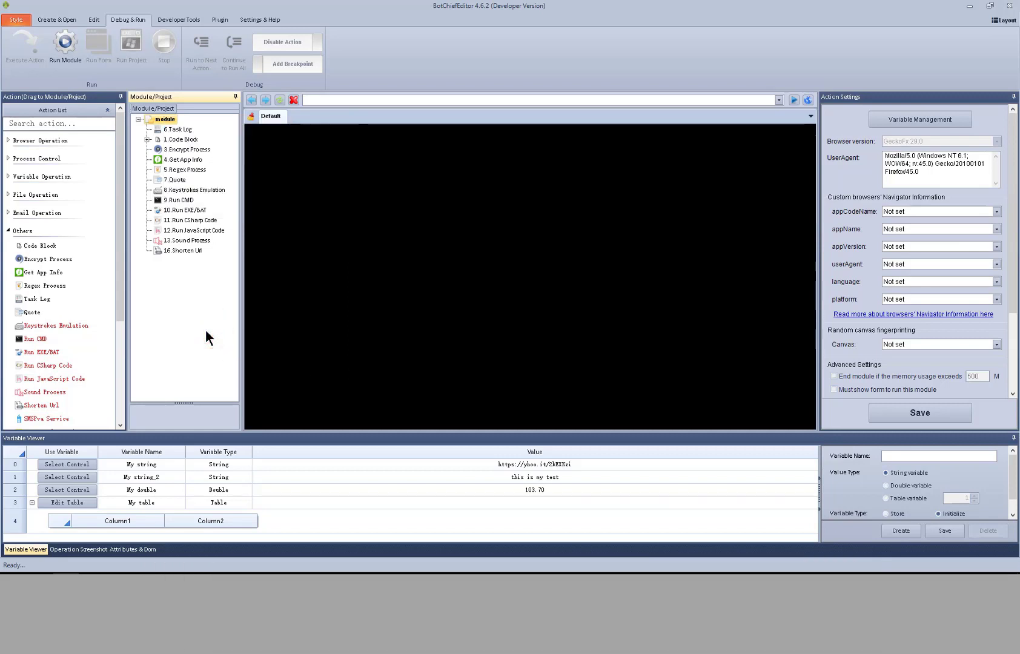